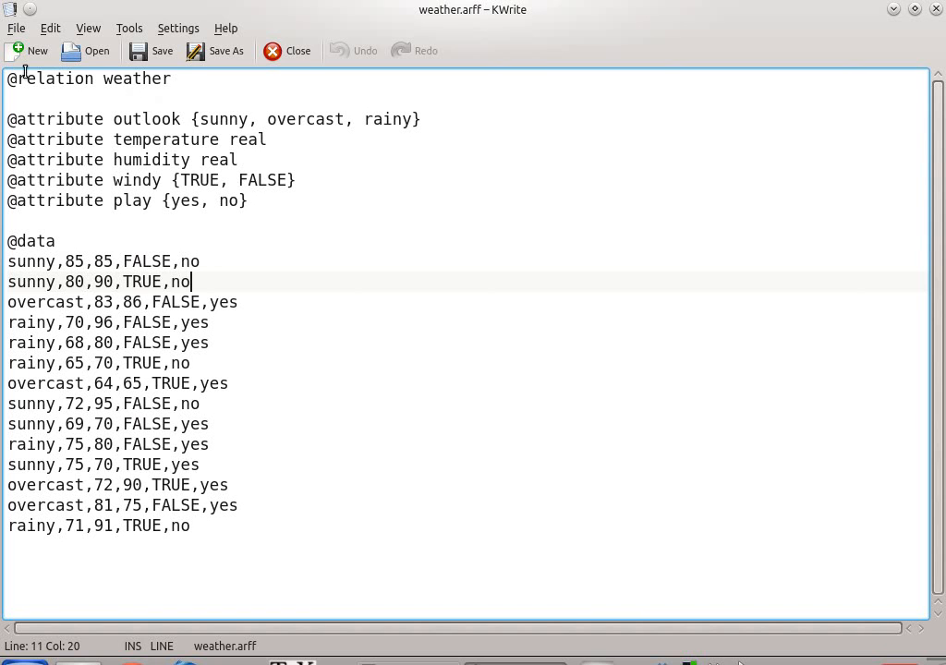
pyautogui.doubleClick(127, 78)
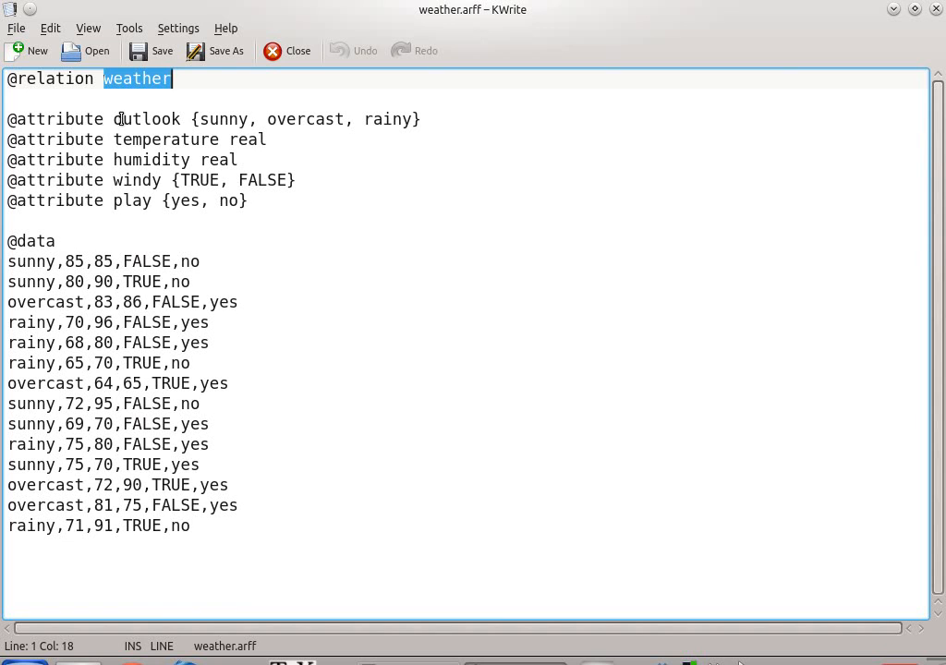
pyautogui.click(55, 78)
pyautogui.moveTo(92, 79)
pyautogui.mouseDown()
pyautogui.moveTo(11, 79)
pyautogui.moveTo(93, 79)
pyautogui.mouseUp()
pyautogui.click(17, 81)
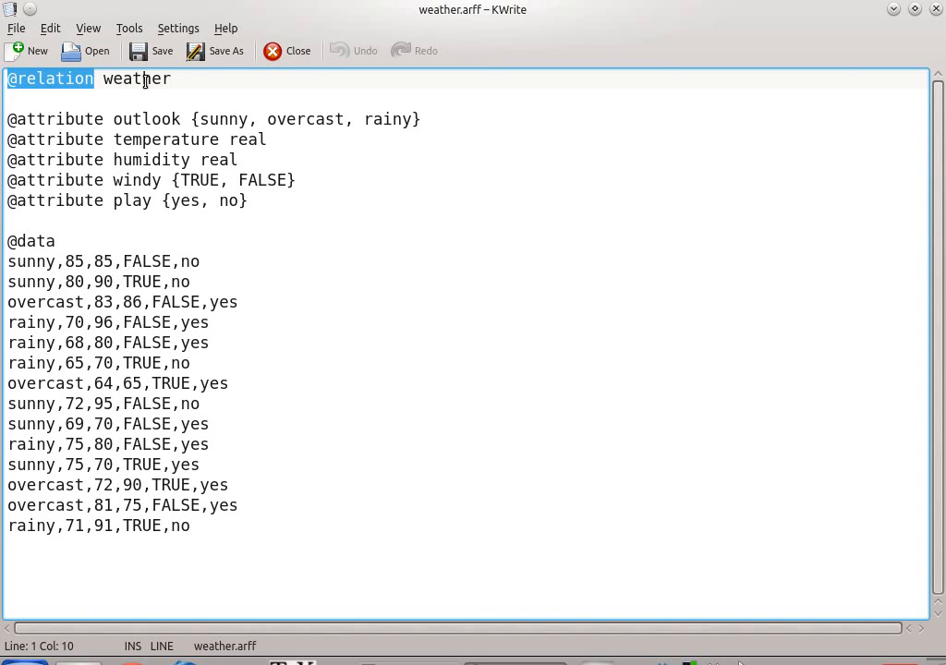
pyautogui.doubleClick(145, 81)
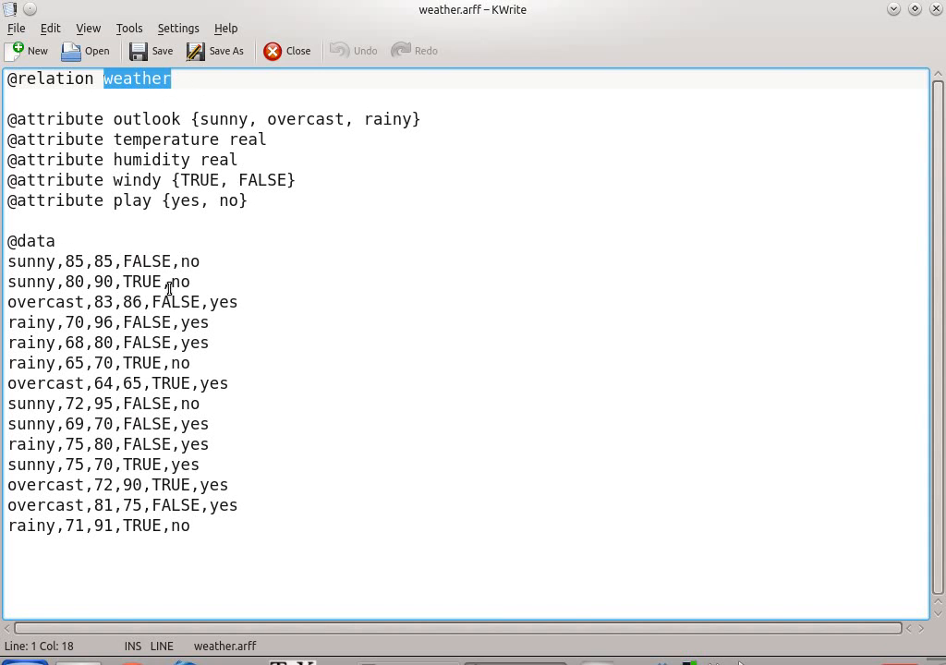
pyautogui.click(30, 99)
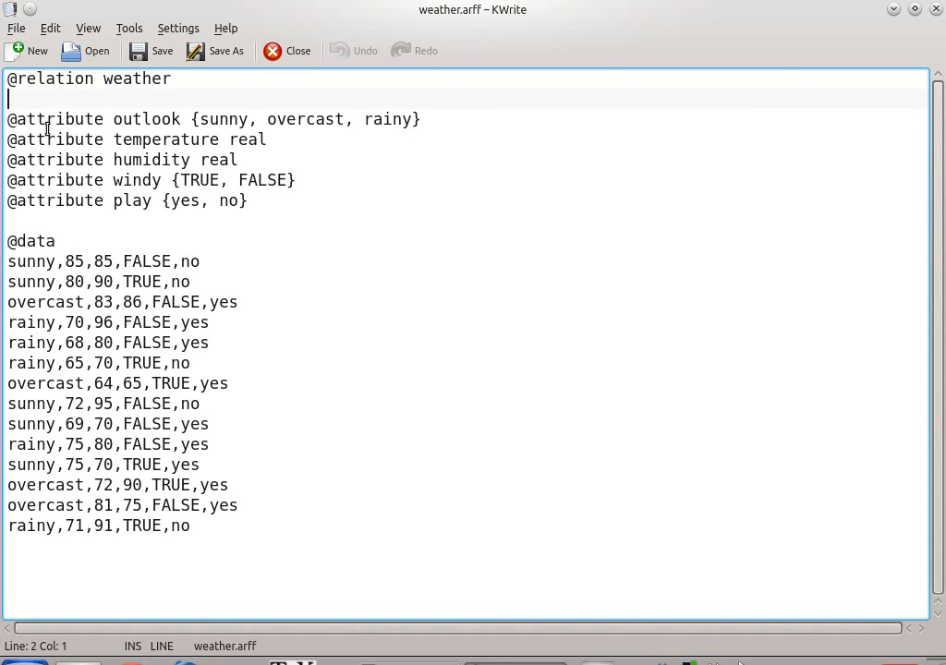
pyautogui.moveTo(265, 208); pyautogui.dragTo(7, 118)
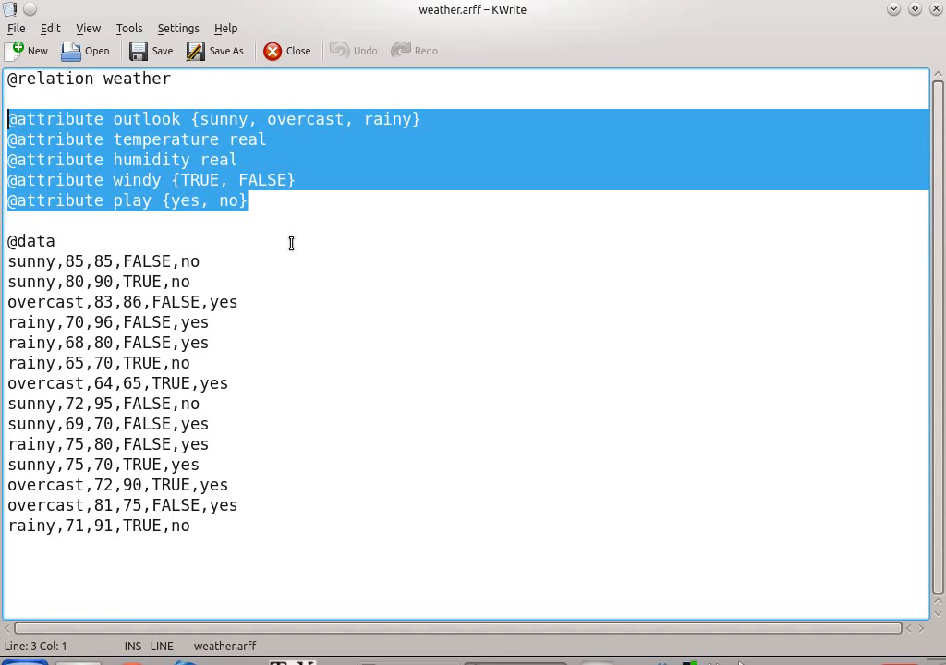
pyautogui.click(189, 160)
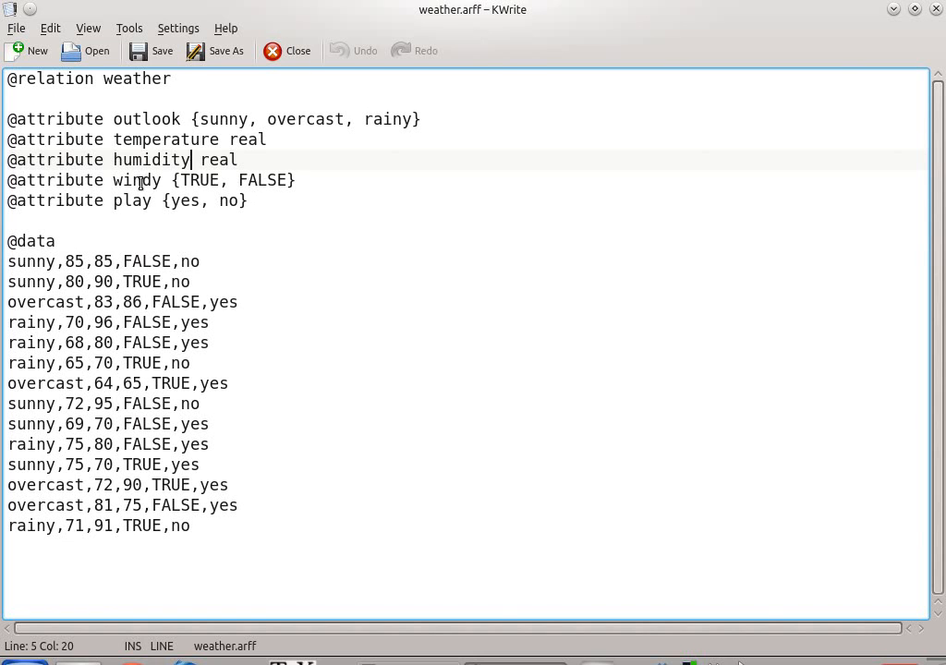
pyautogui.tripleClick(139, 81)
pyautogui.click(138, 97)
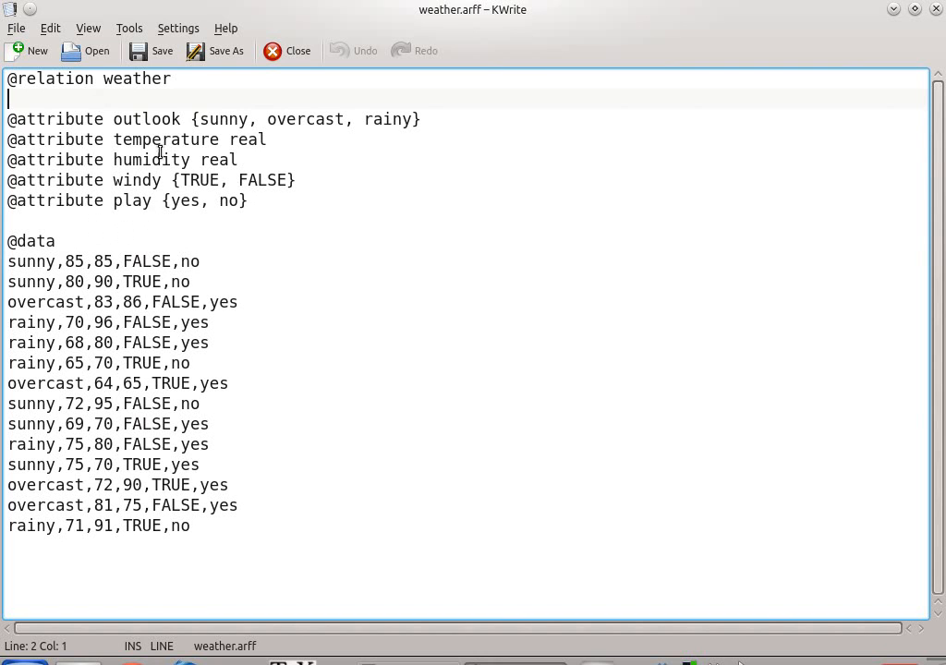
pyautogui.doubleClick(148, 119)
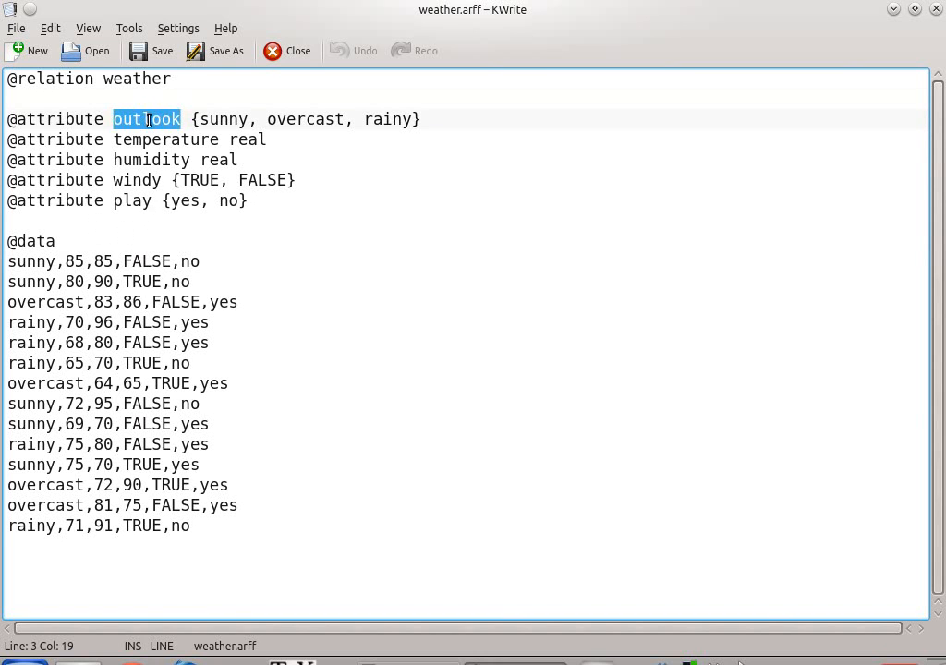
pyautogui.click(136, 82)
pyautogui.doubleClick(135, 81)
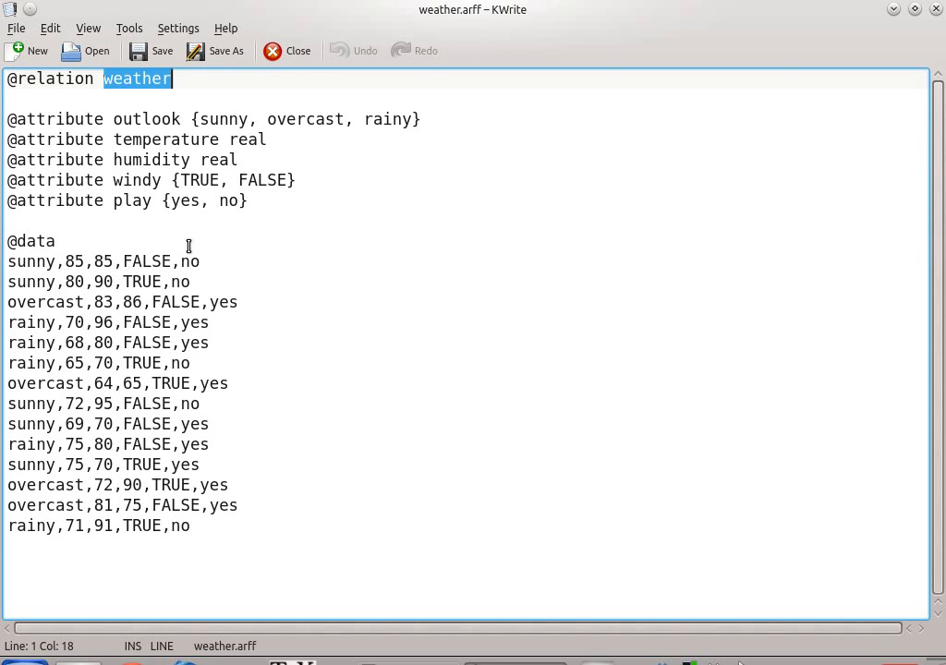
# - Examine the outlook attribute declaration by highlighting its name and its nominal value list {sunny, overcast, rainy}
pyautogui.doubleClick(148, 119)
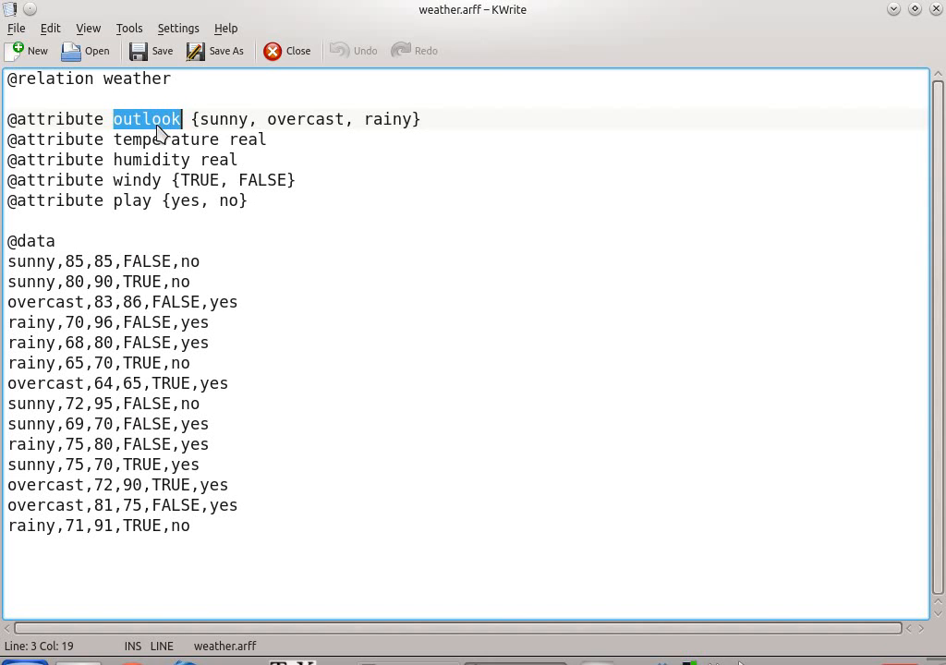
pyautogui.click(143, 120)
pyautogui.doubleClick(150, 127)
pyautogui.click(192, 120)
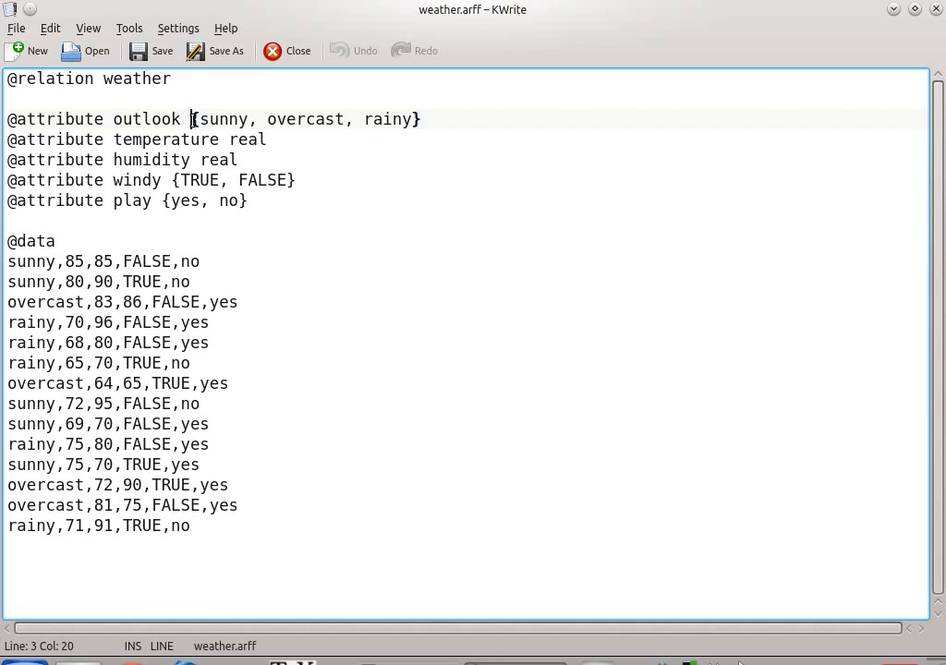
pyautogui.click(209, 120)
pyautogui.click(308, 119)
pyautogui.doubleClick(132, 119)
pyautogui.moveTo(192, 119); pyautogui.dragTo(422, 120)
# - Examine the temperature and humidity attribute declarations, highlighting their names and the real data type
pyautogui.doubleClick(151, 140)
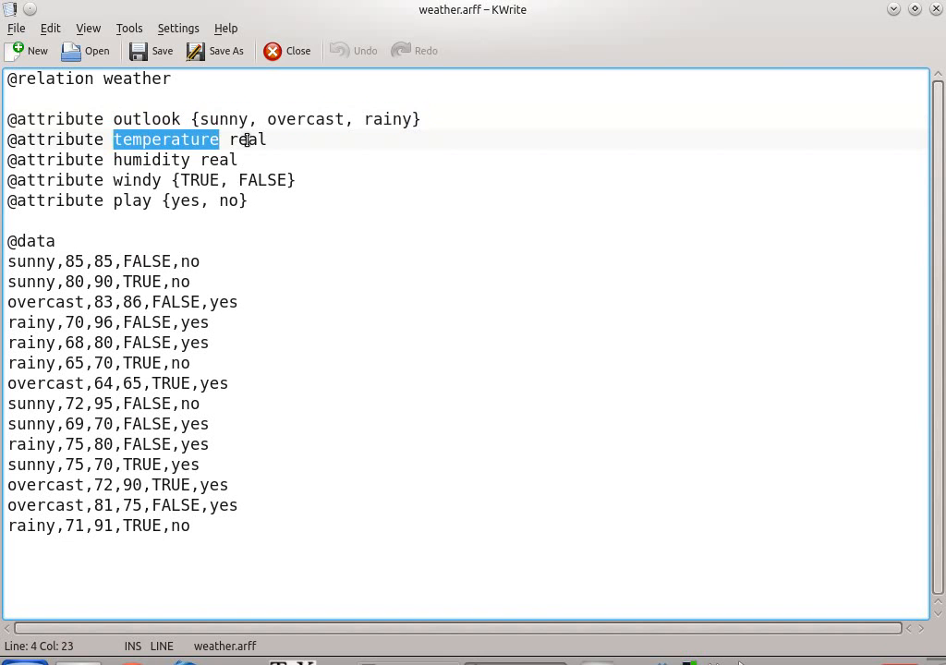
pyautogui.click(247, 139)
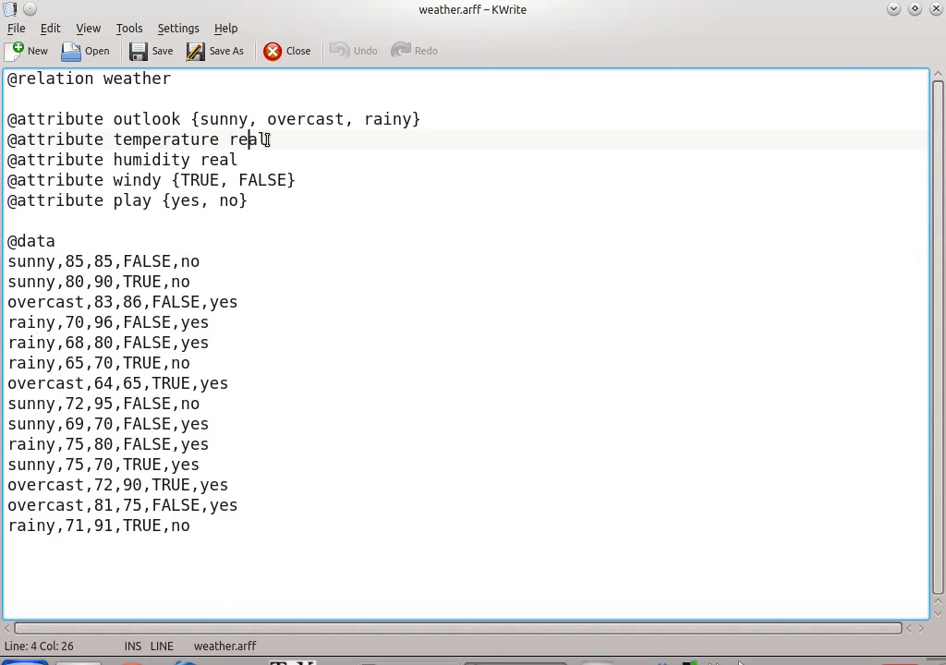
pyautogui.doubleClick(146, 140)
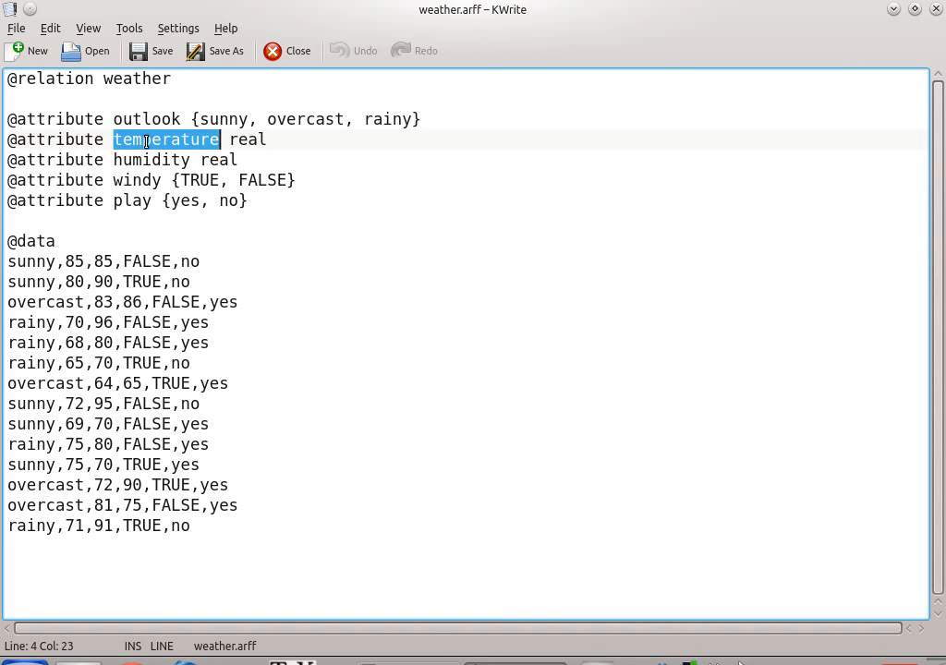
pyautogui.click(277, 145)
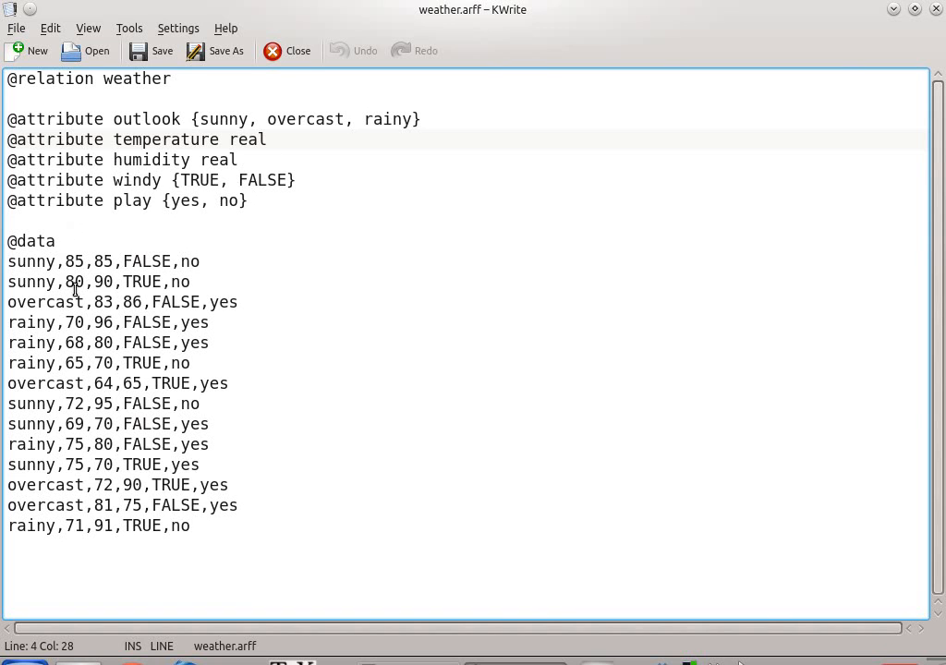
pyautogui.doubleClick(145, 161)
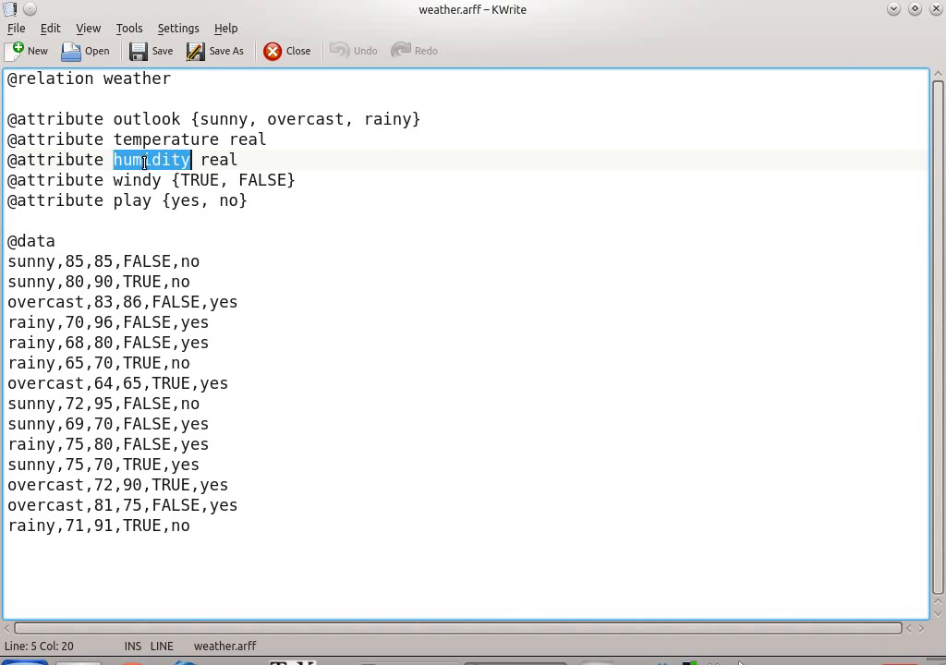
pyautogui.doubleClick(219, 160)
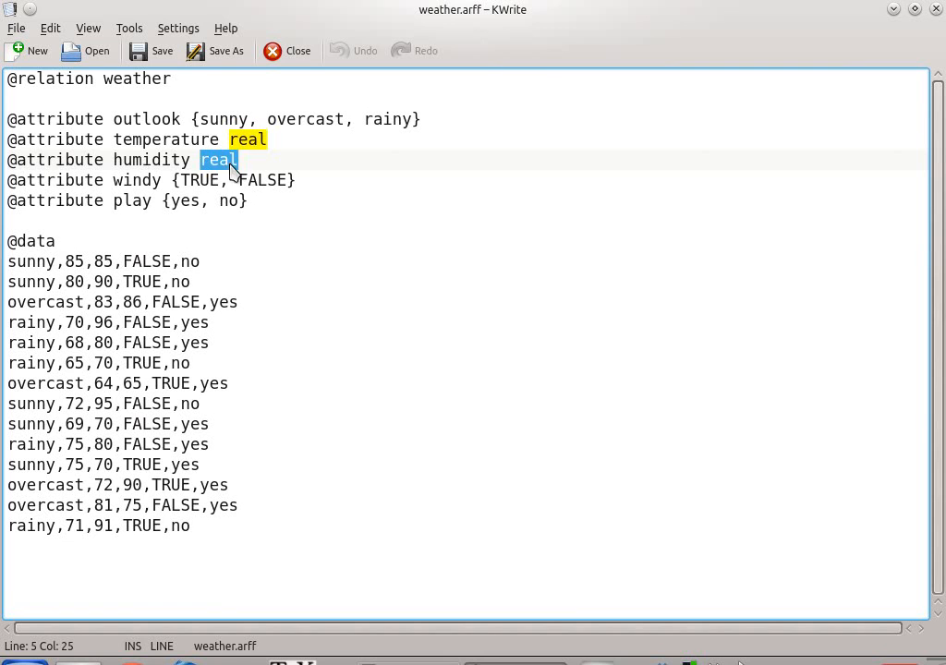
pyautogui.click(245, 166)
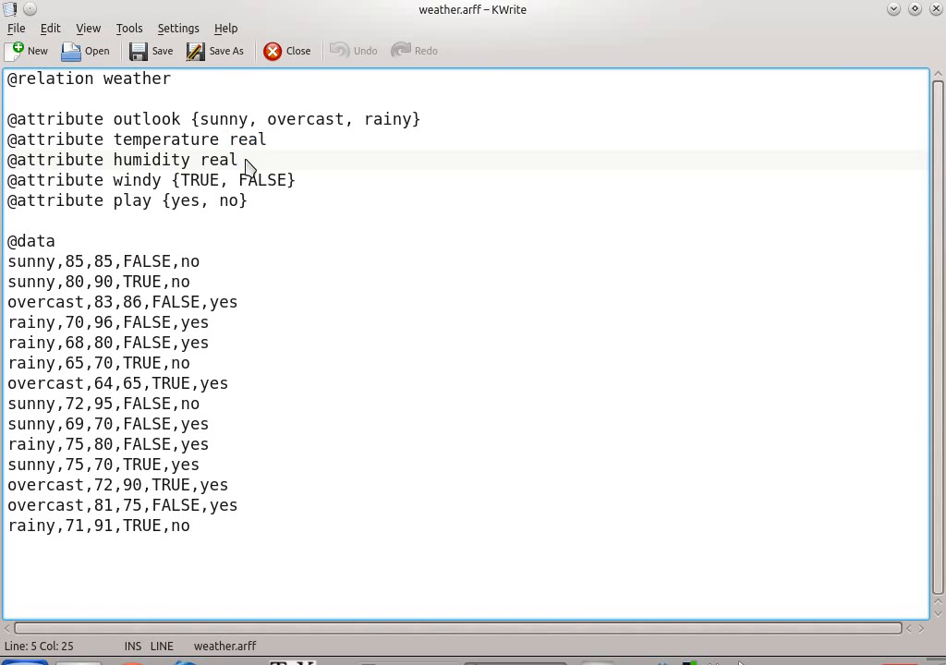
# - Examine the windy attribute declaration by highlighting its name and its value set {TRUE, FALSE}
pyautogui.doubleClick(140, 181)
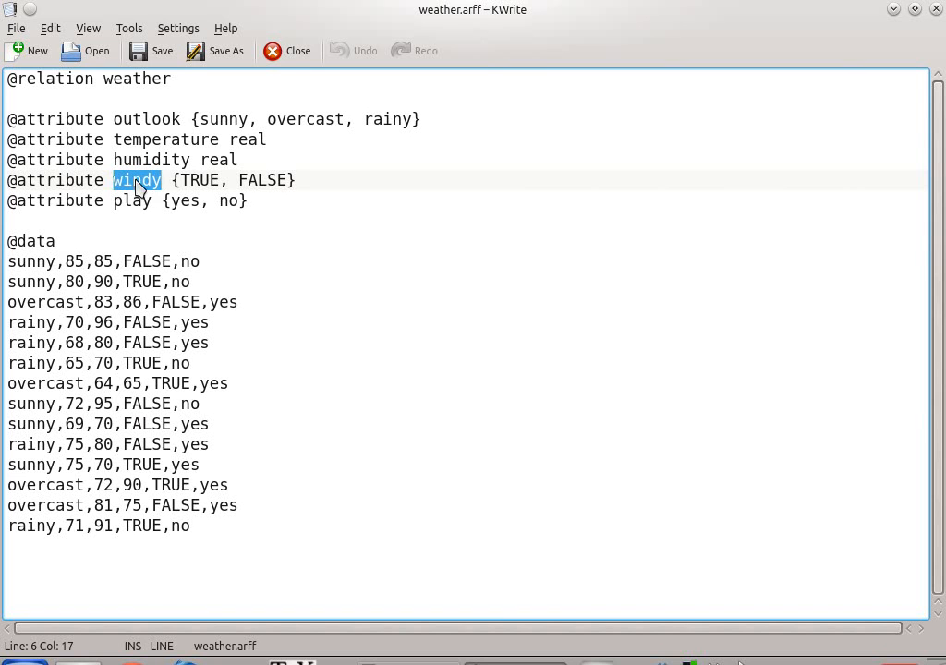
pyautogui.click(170, 180)
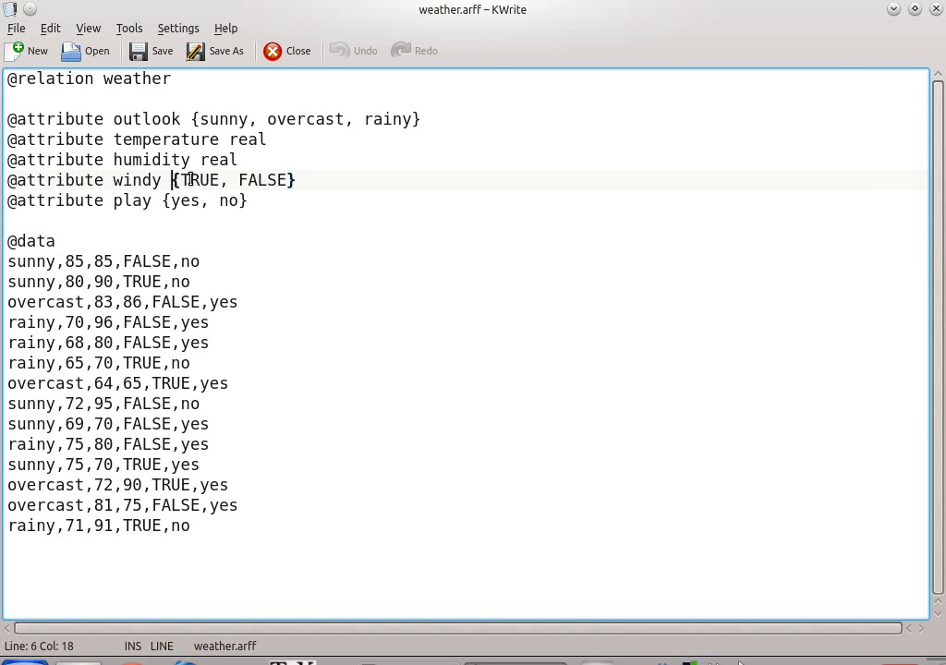
pyautogui.click(189, 180)
pyautogui.moveTo(172, 180); pyautogui.dragTo(296, 181)
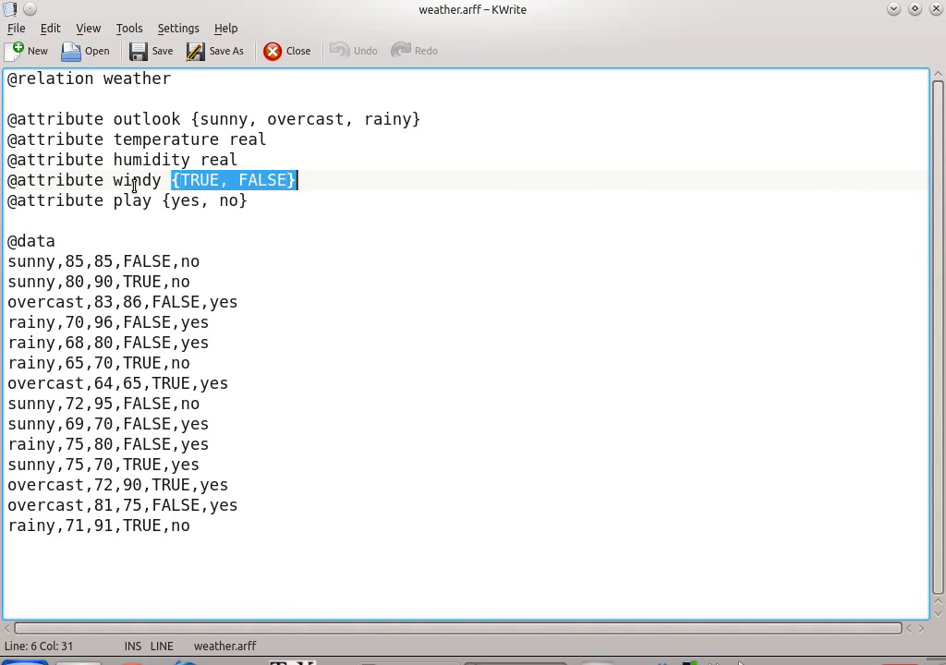
pyautogui.click(192, 181)
pyautogui.click(198, 181)
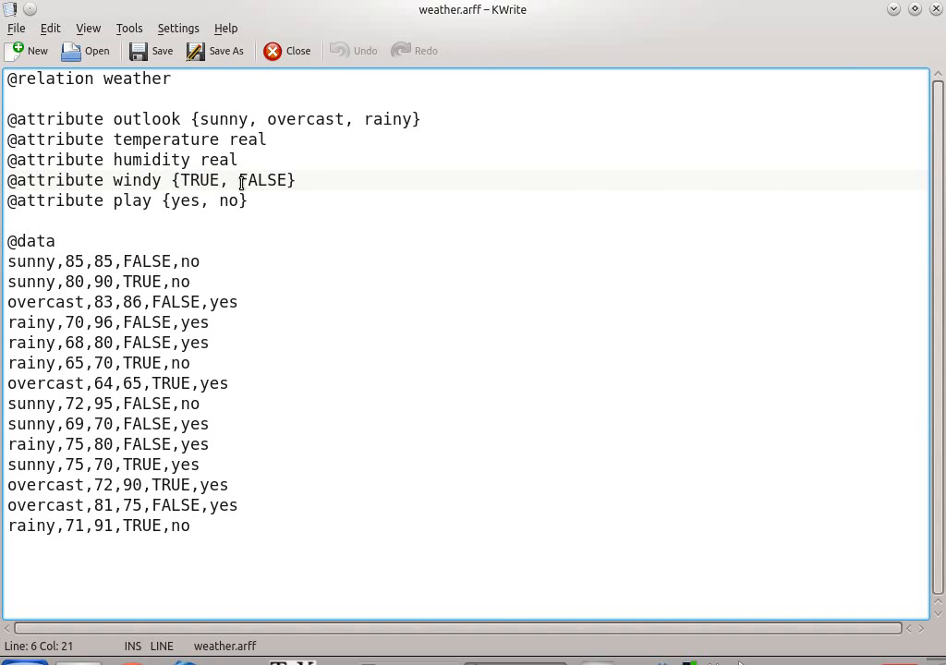
# - Examine the play attribute declaration by highlighting the line, the attribute name and its yes and no values
pyautogui.moveTo(250, 200); pyautogui.dragTo(13, 200)
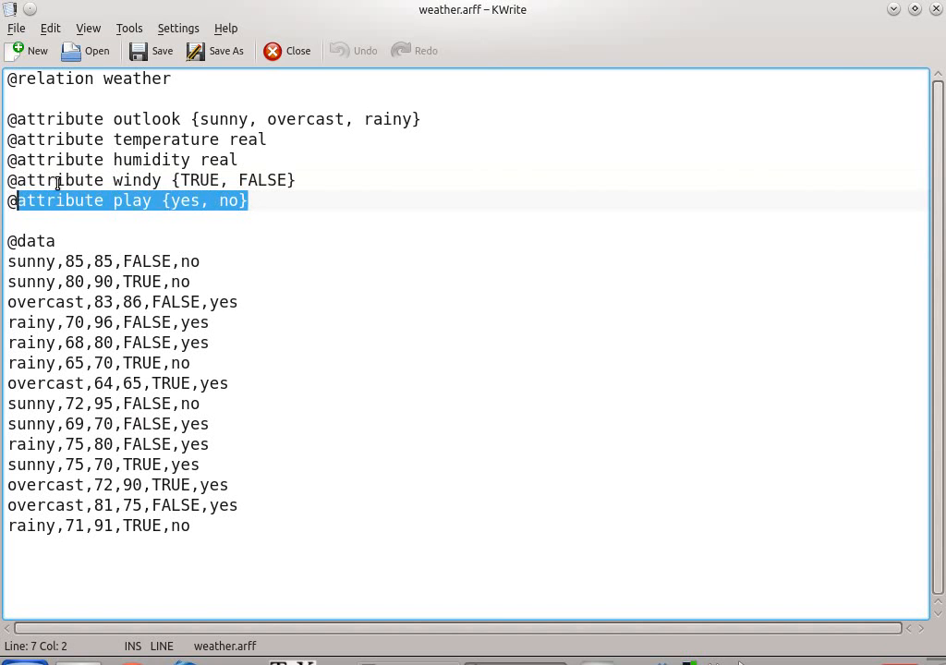
pyautogui.click(12, 200)
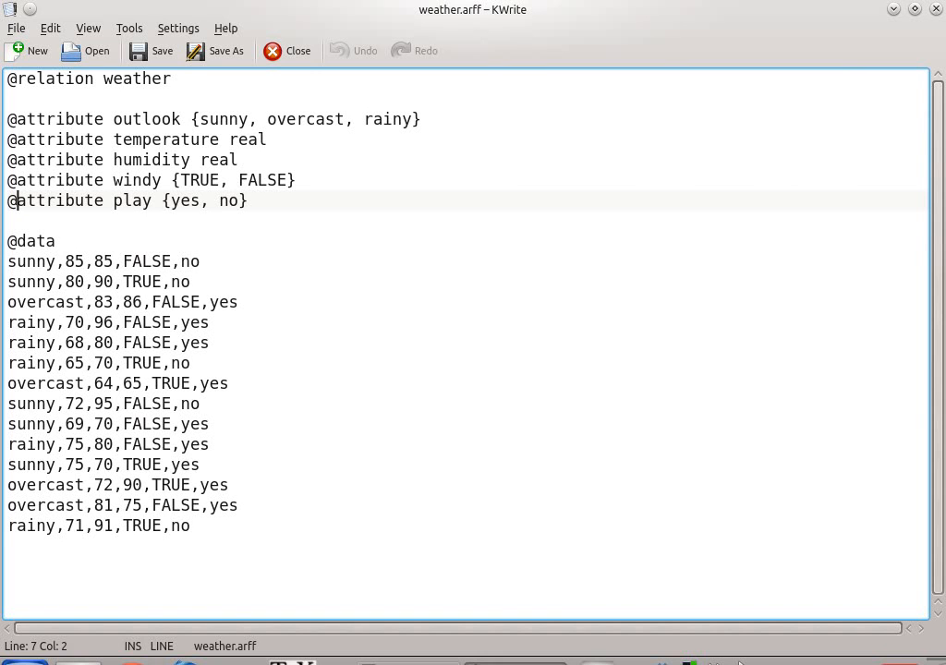
pyautogui.doubleClick(132, 204)
pyautogui.press('Down')
pyautogui.doubleClick(185, 201)
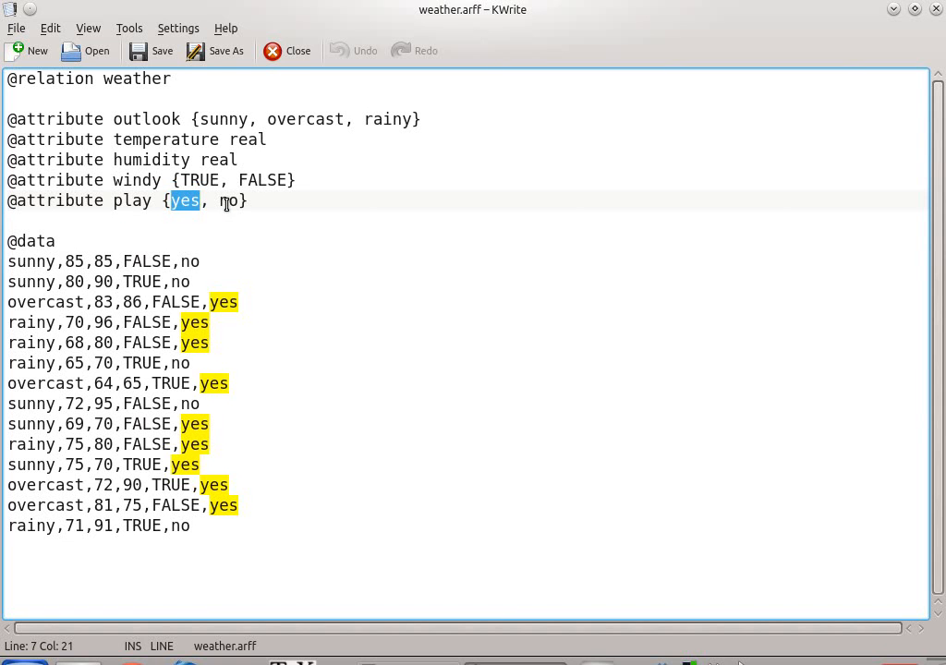
pyautogui.doubleClick(228, 202)
pyautogui.click(258, 207)
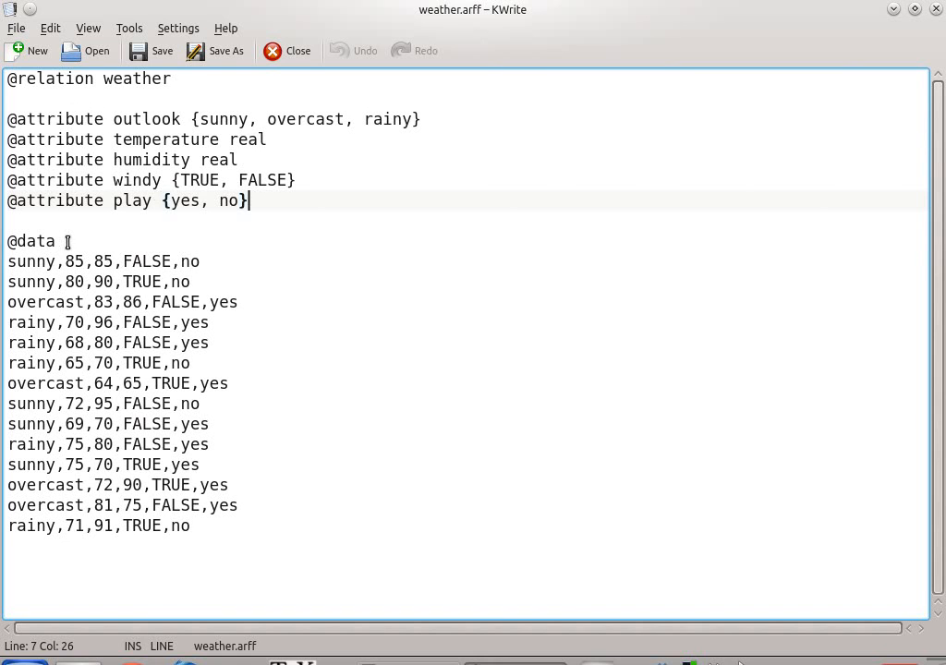
pyautogui.moveTo(58, 241); pyautogui.dragTo(6, 242)
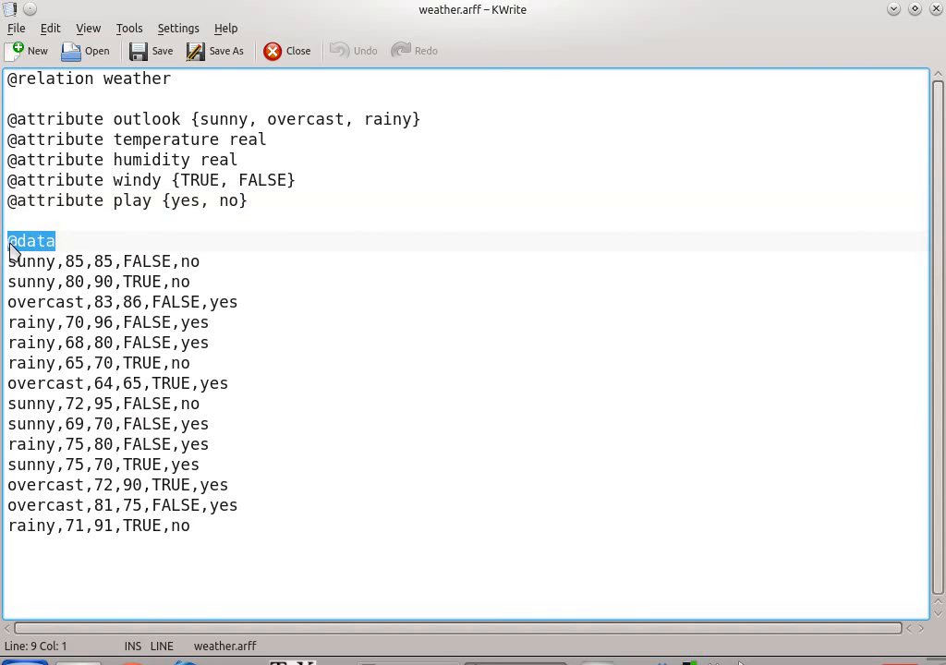
pyautogui.click(11, 244)
pyautogui.doubleClick(30, 242)
pyautogui.click(29, 242)
pyautogui.moveTo(58, 242); pyautogui.dragTo(9, 246)
pyautogui.click(55, 263)
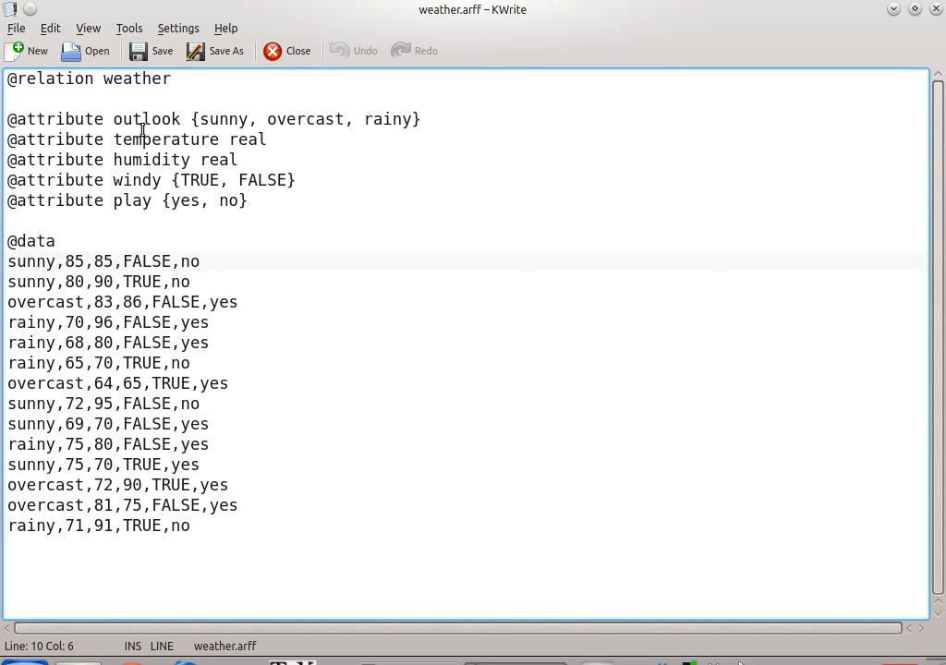
# - Match the temperature, humidity, windy and play values of the first data row to their attribute declarations, and highlight the whole row
pyautogui.doubleClick(70, 261)
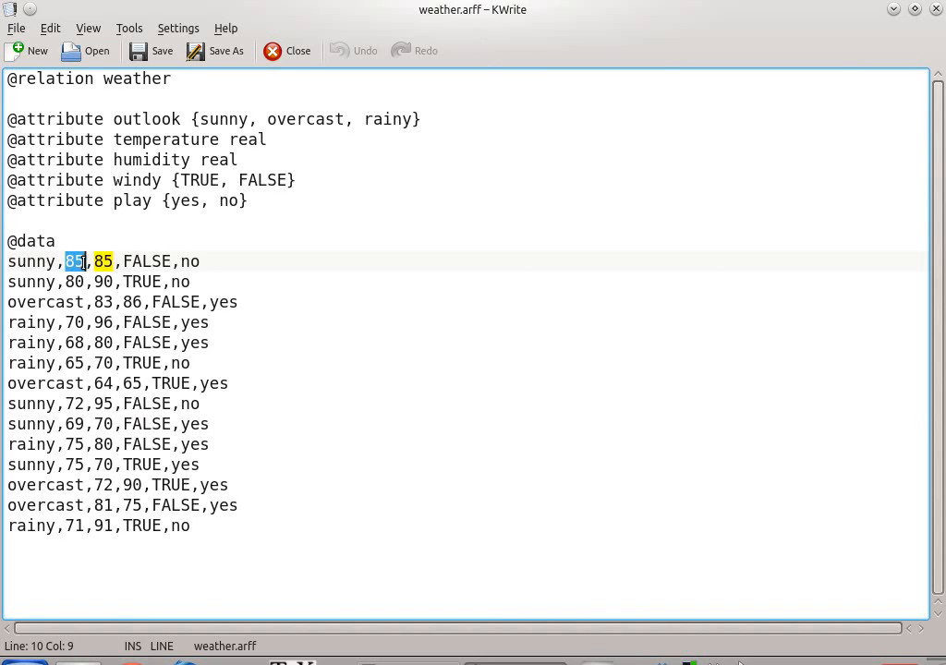
pyautogui.click(151, 162)
pyautogui.moveTo(93, 261); pyautogui.dragTo(114, 262)
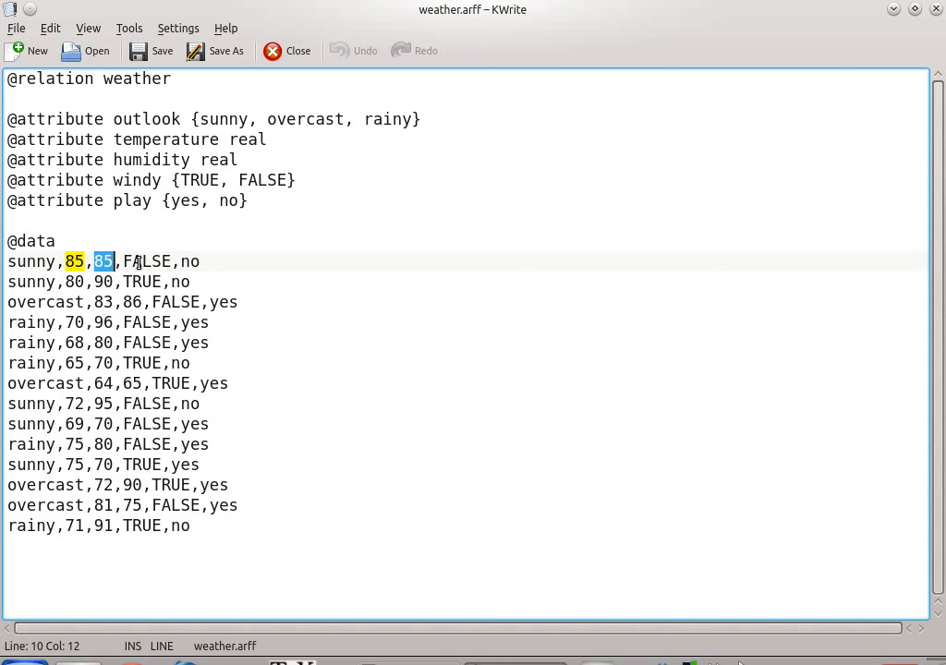
pyautogui.doubleClick(134, 261)
pyautogui.click(139, 182)
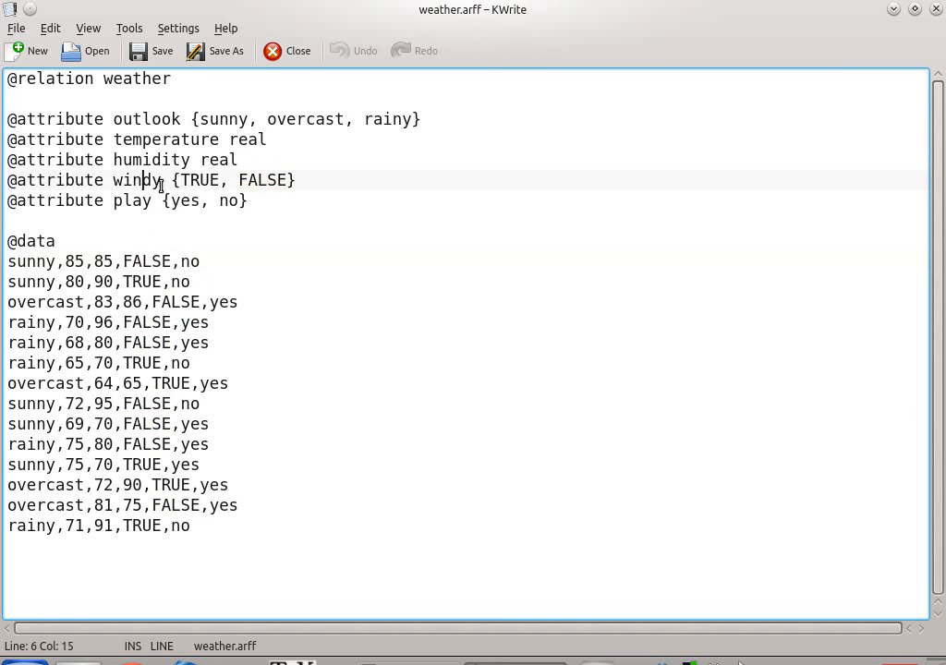
pyautogui.moveTo(180, 262); pyautogui.dragTo(188, 261)
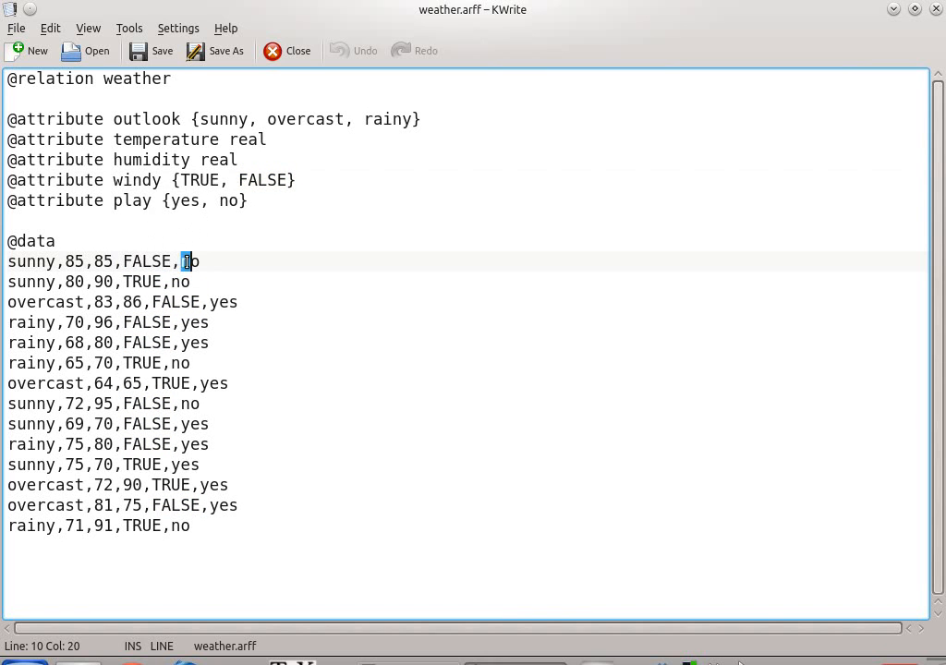
pyautogui.doubleClick(141, 203)
pyautogui.moveTo(203, 261); pyautogui.dragTo(6, 261)
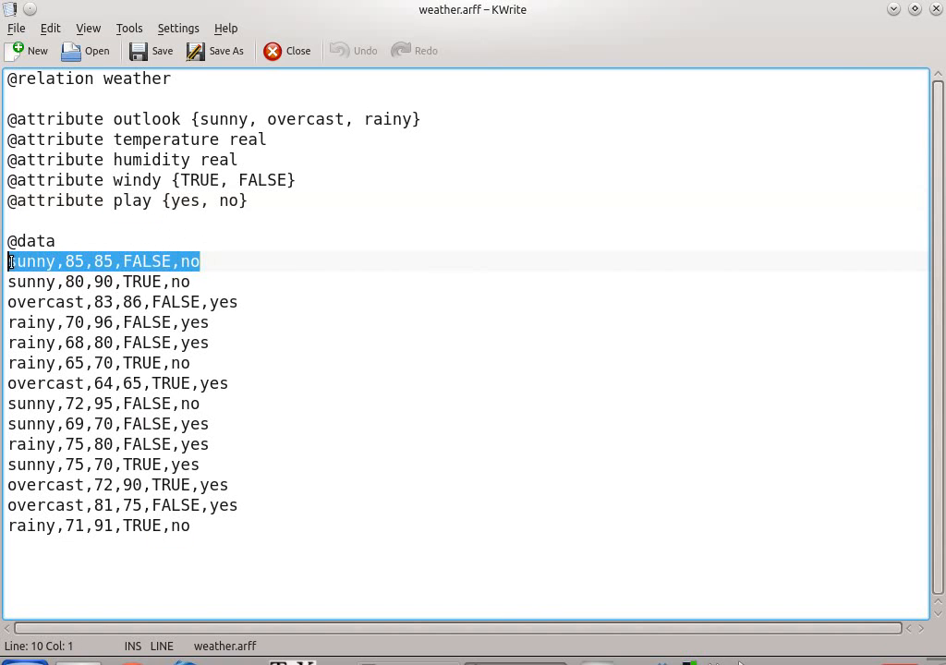
pyautogui.click(72, 261)
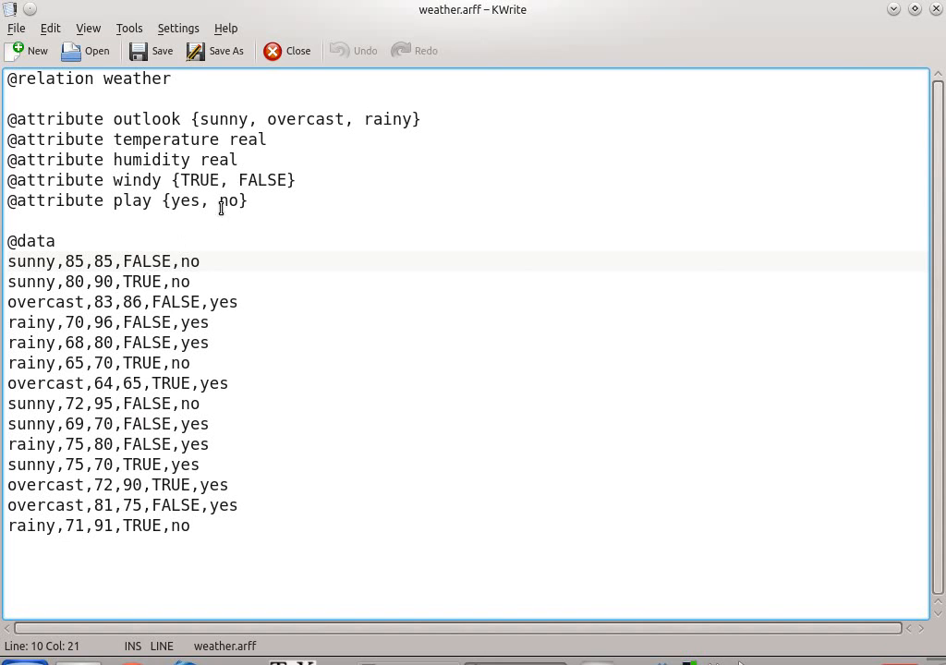
# - Inspect the second and third data rows, highlighting the windy value FALSE in the first overcast row
pyautogui.click(189, 281)
pyautogui.click(179, 302)
pyautogui.doubleClick(179, 303)
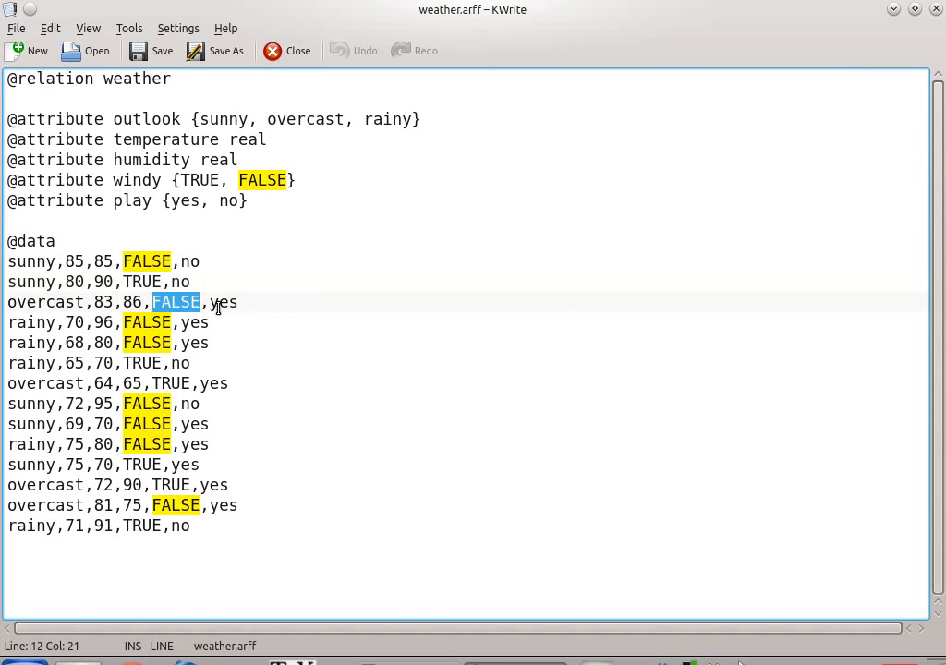
# - Highlight the humidity value 95 and the play value no in the eighth data row of weather.arff
pyautogui.click(219, 303)
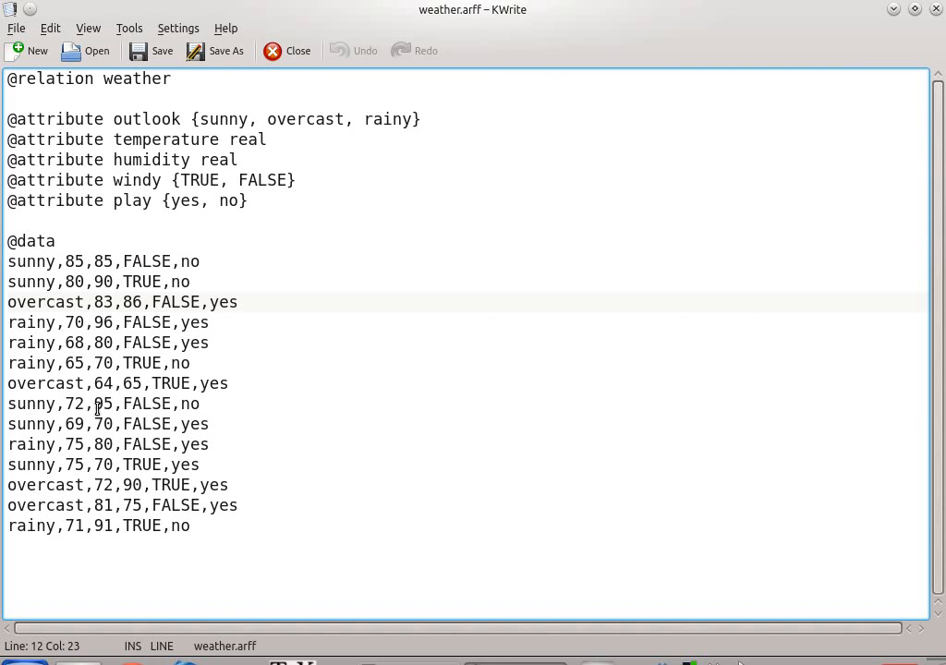
pyautogui.moveTo(94, 405); pyautogui.dragTo(107, 408)
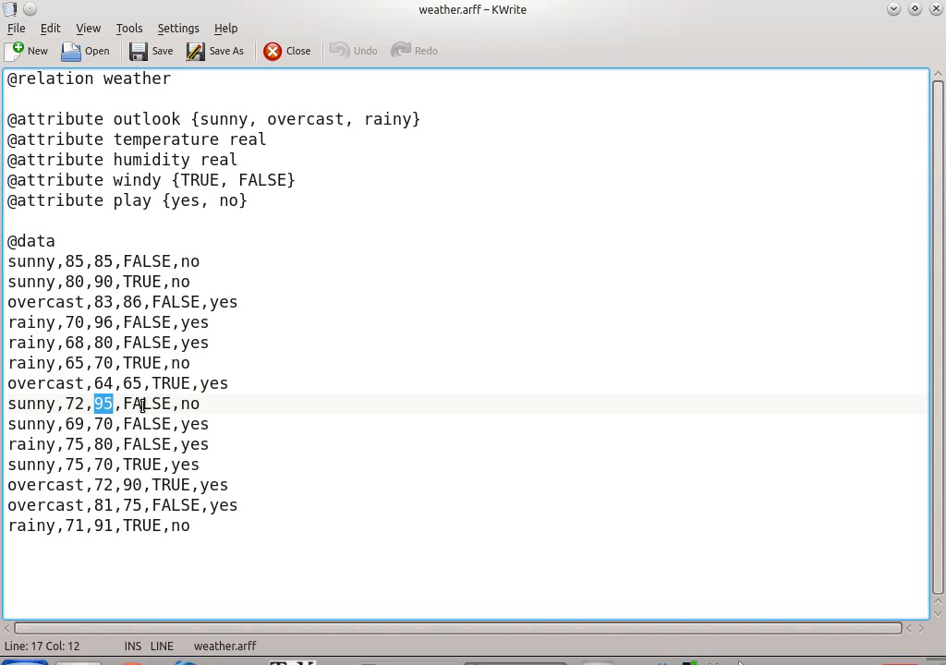
pyautogui.moveTo(181, 403); pyautogui.dragTo(192, 406)
pyautogui.click(189, 405)
pyautogui.doubleClick(189, 405)
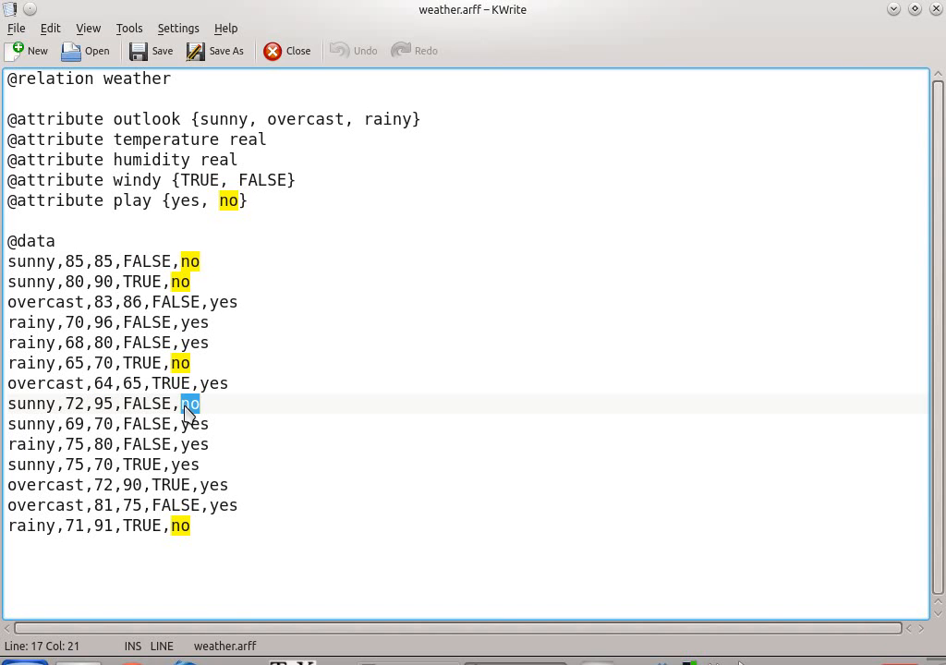
pyautogui.click(184, 406)
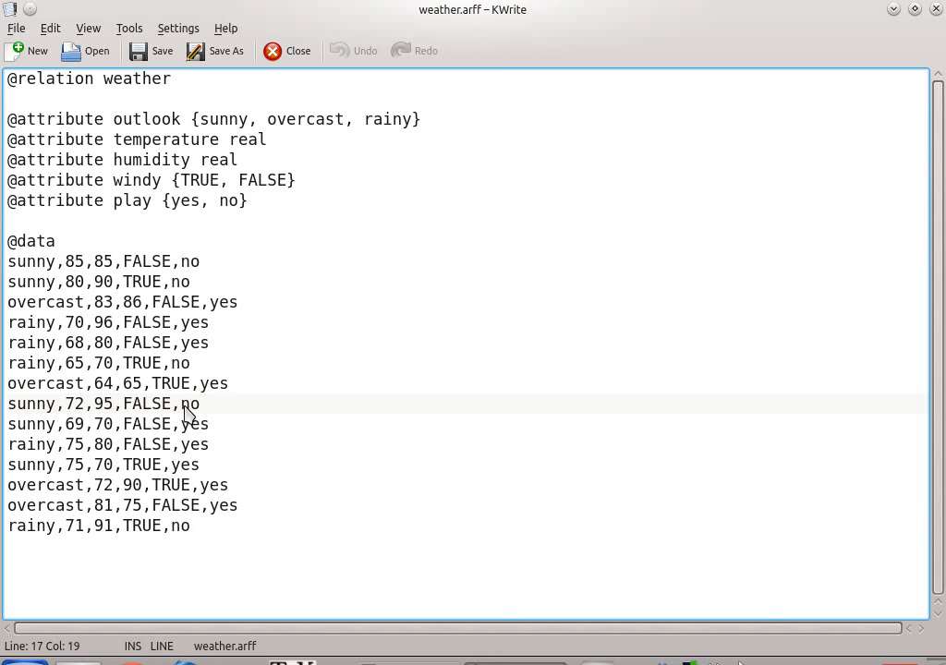
pyautogui.doubleClick(188, 405)
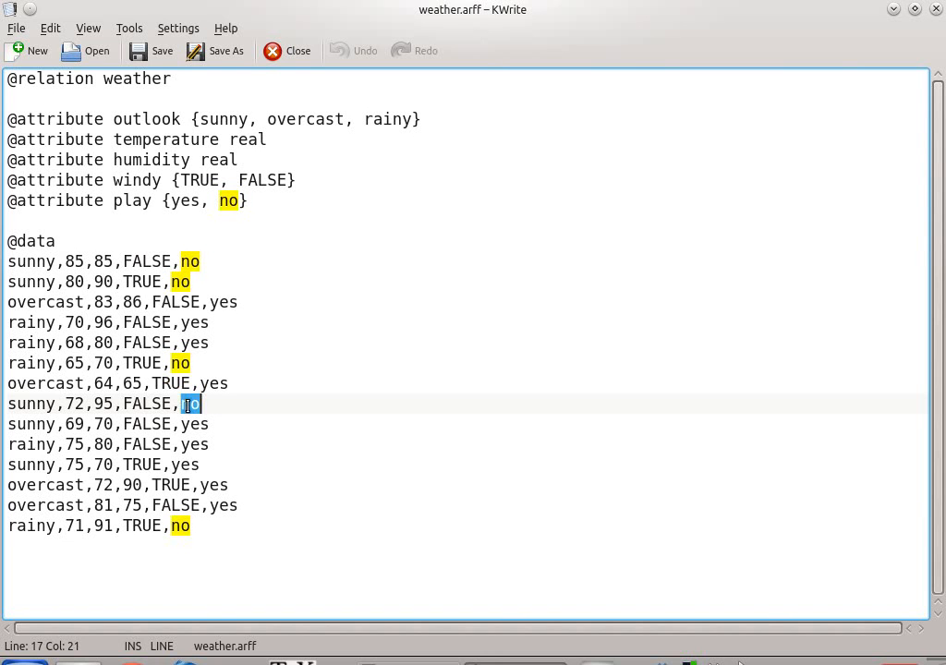
pyautogui.click(205, 412)
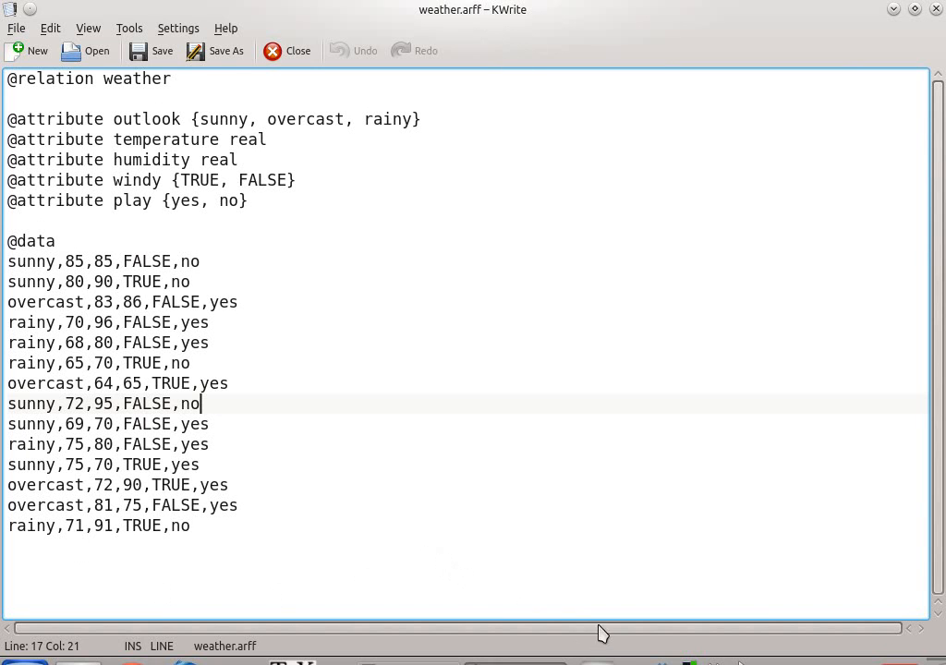
# - Switch to the open diabetes.arff file and place the cursor in the % comment lines at its start
pyautogui.click(515, 663)
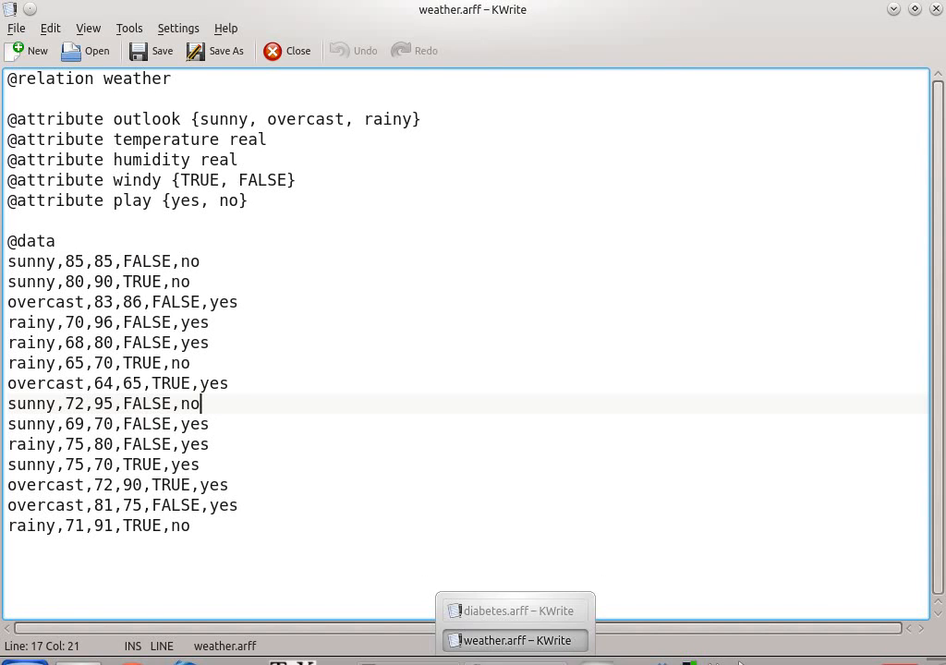
pyautogui.click(498, 612)
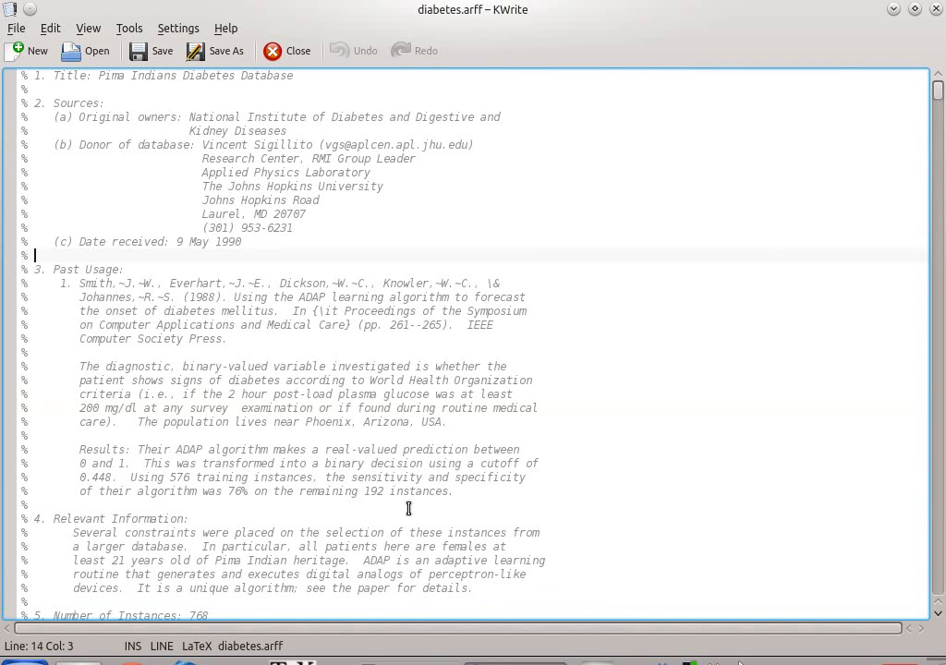
pyautogui.click(21, 75)
pyautogui.click(27, 84)
pyautogui.scroll(-3, 127, 159)
pyautogui.scroll(3, 126, 160)
pyautogui.scroll(-3, 97, 121)
pyautogui.scroll(3, 90, 102)
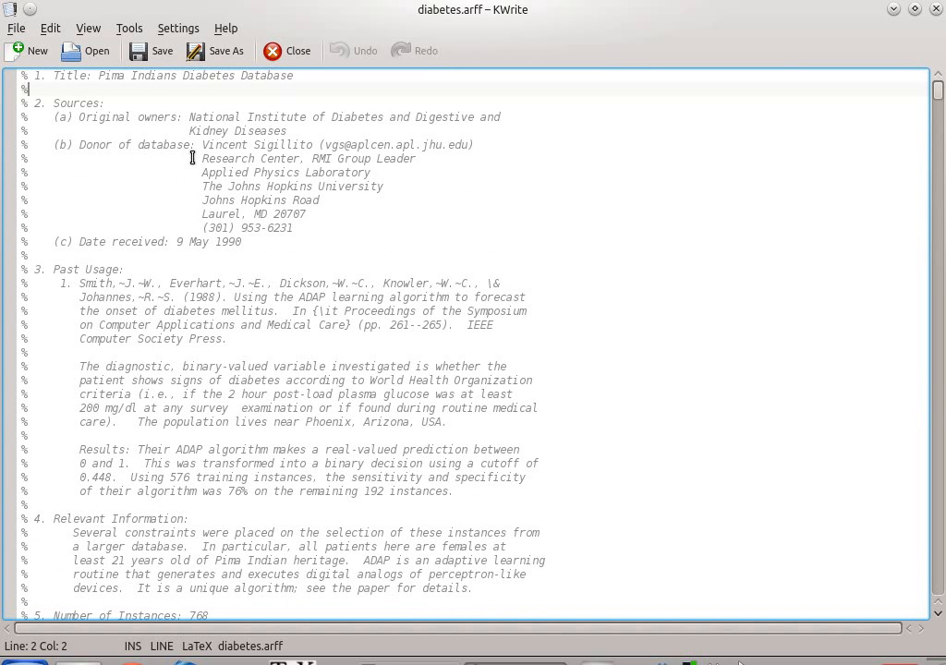
# - Examine the comment header of diabetes.arff, from the title and sources through the attribute descriptions to the statistical analysis
pyautogui.scroll(-8, 186, 154)
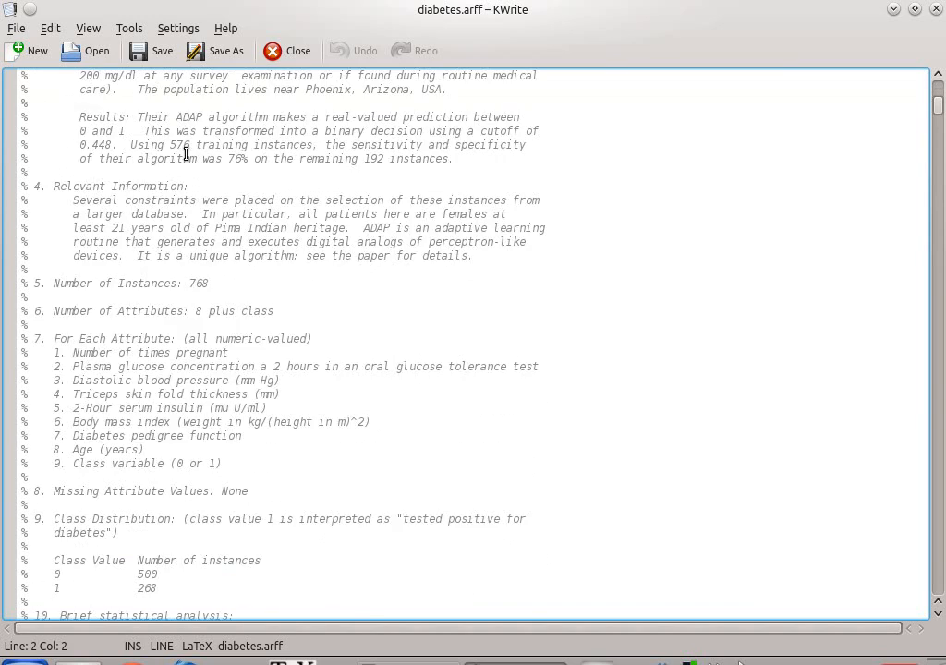
pyautogui.scroll(-6, 186, 154)
pyautogui.scroll(14, 186, 155)
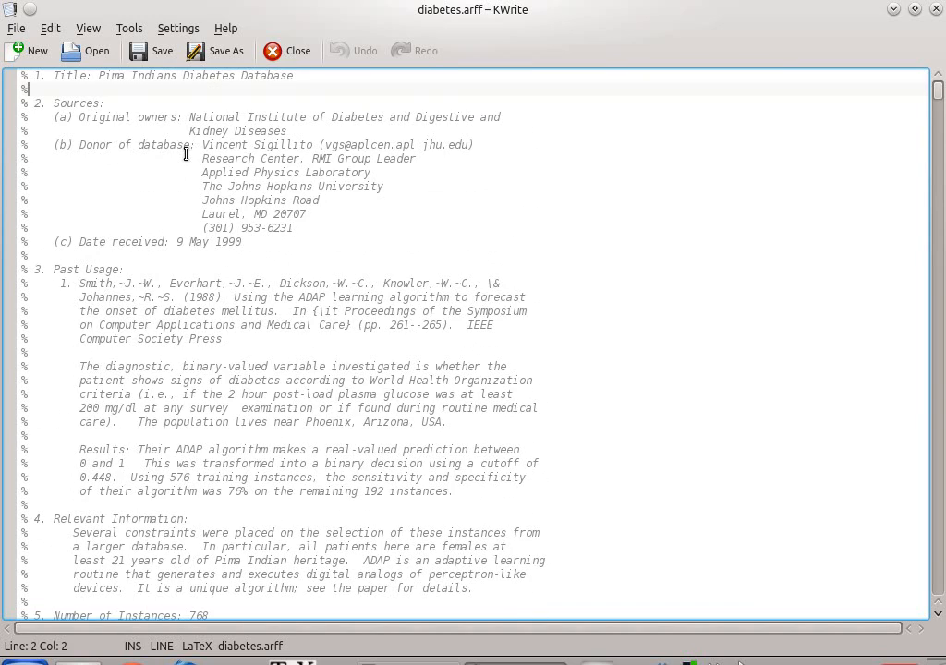
pyautogui.scroll(-16, 186, 154)
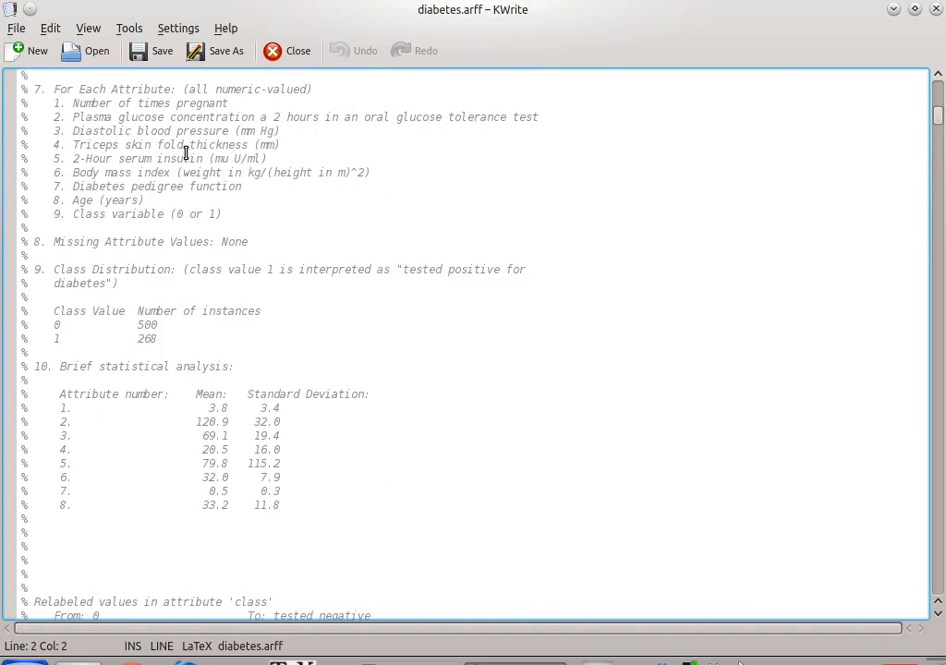
pyautogui.scroll(-2, 186, 154)
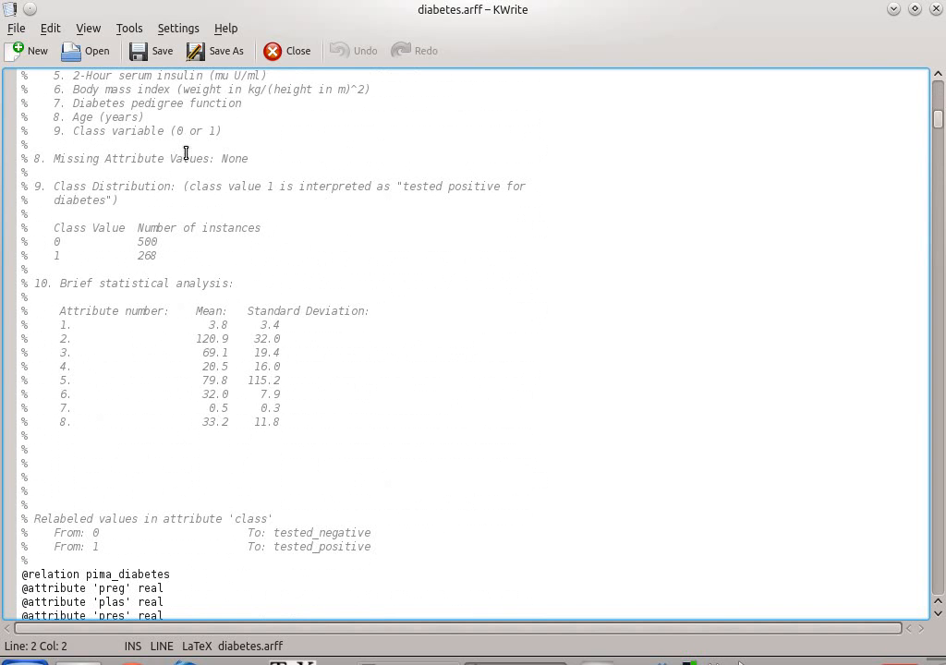
pyautogui.scroll(15, 186, 154)
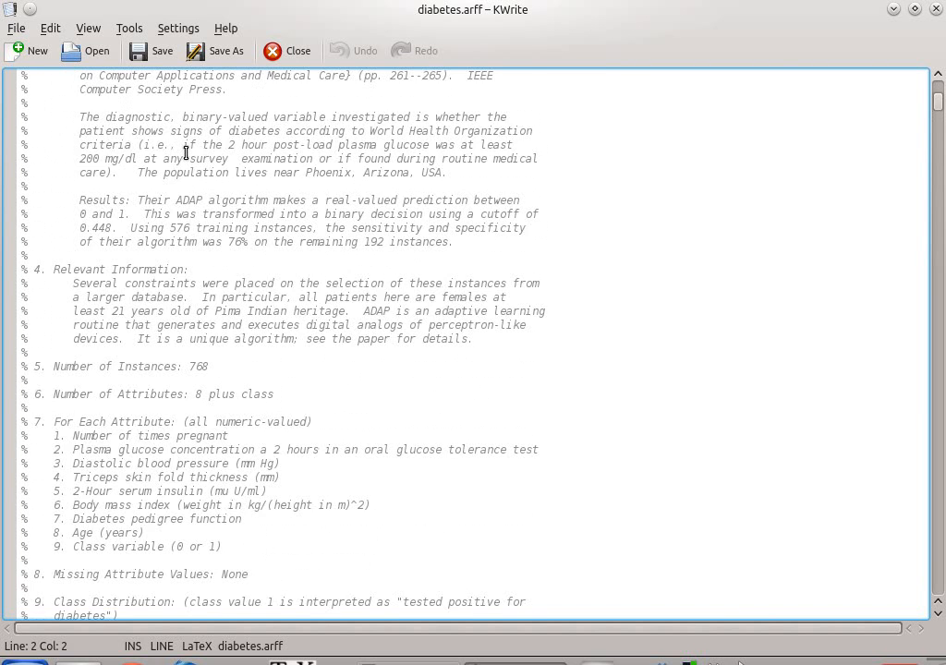
pyautogui.scroll(-5, 89, 275)
pyautogui.scroll(-4, 89, 275)
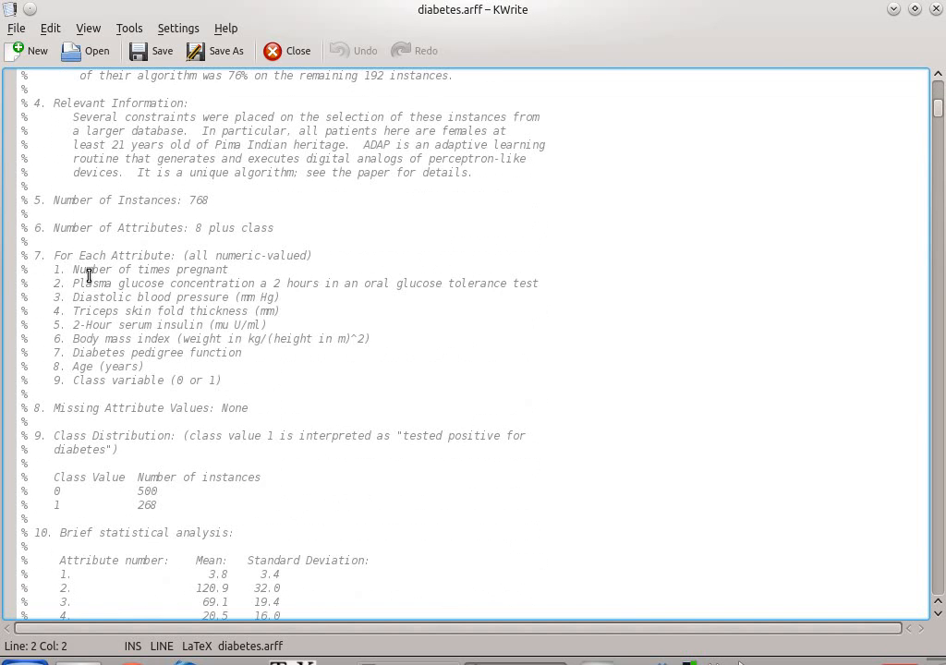
# - Highlight the attribute list in comment section 7 and the class distribution description in section 9
pyautogui.moveTo(43, 270); pyautogui.dragTo(237, 389)
pyautogui.press('Escape')
pyautogui.moveTo(52, 438); pyautogui.dragTo(135, 449)
pyautogui.click(140, 437)
pyautogui.moveTo(149, 370); pyautogui.dragTo(36, 268)
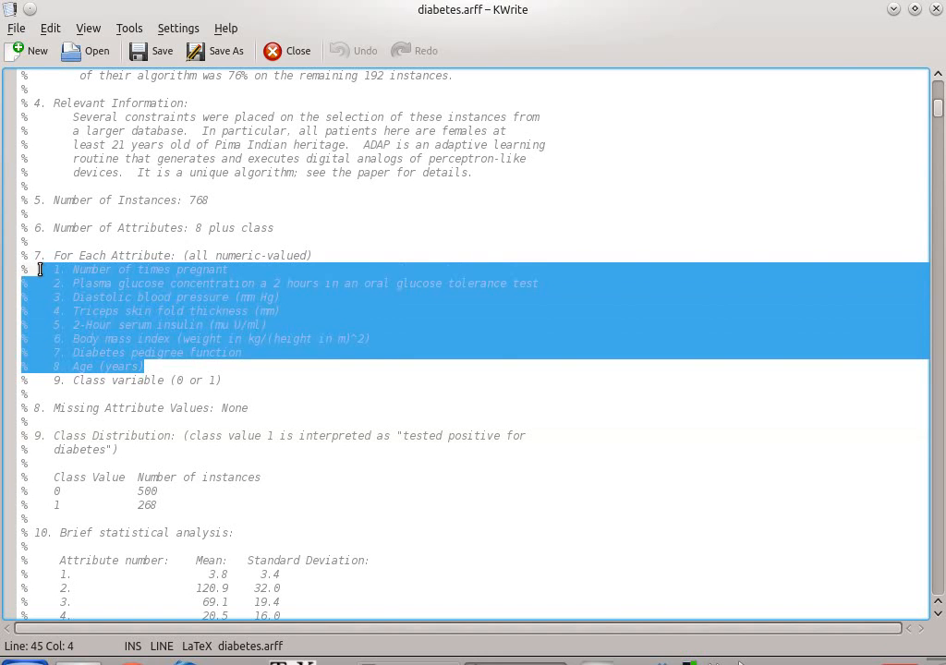
pyautogui.click(106, 317)
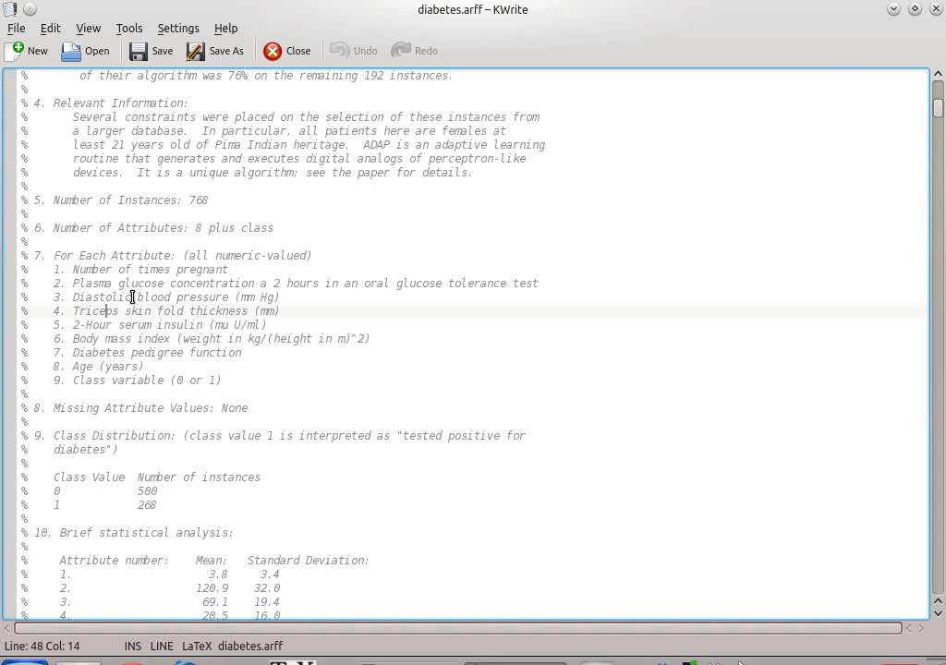
pyautogui.scroll(-14, 132, 297)
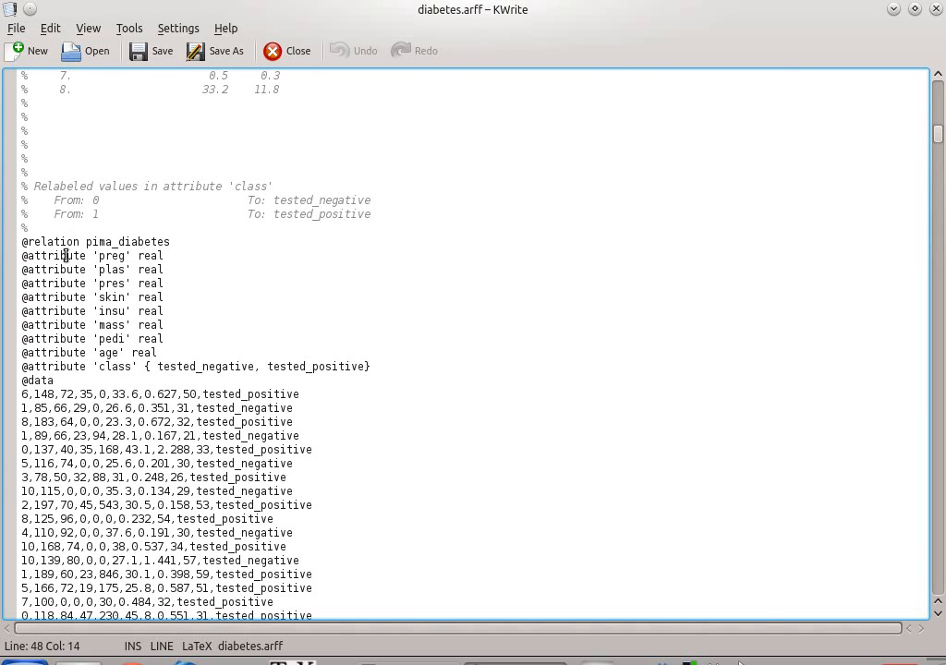
pyautogui.doubleClick(123, 242)
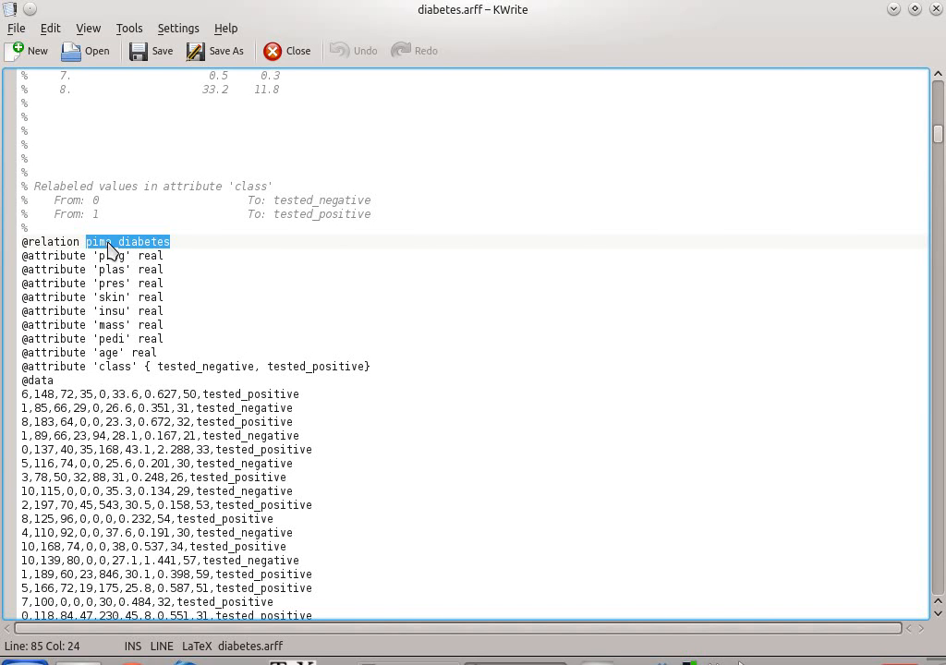
pyautogui.click(106, 242)
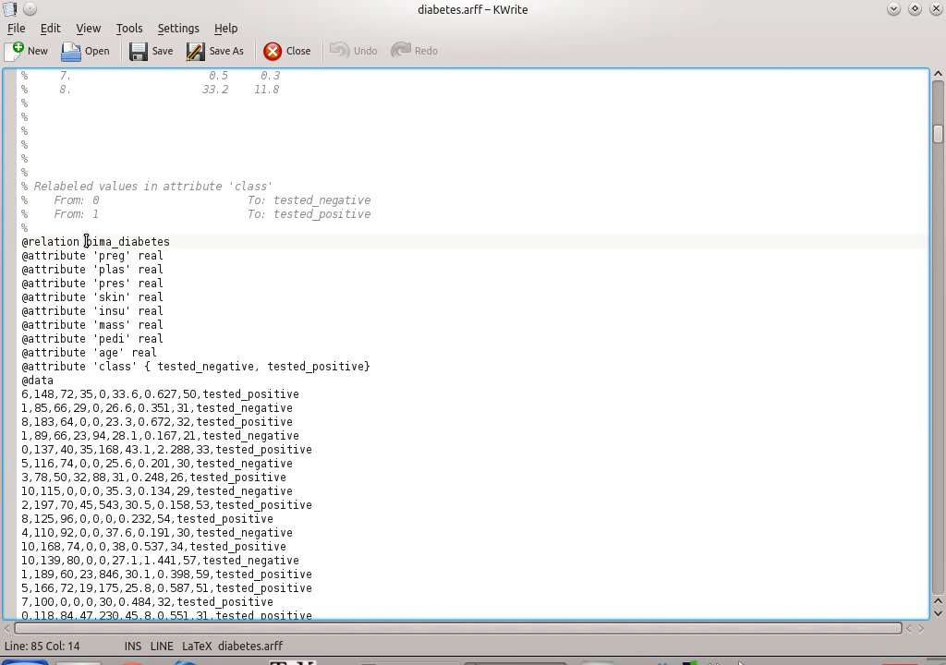
pyautogui.moveTo(86, 242); pyautogui.dragTo(168, 242)
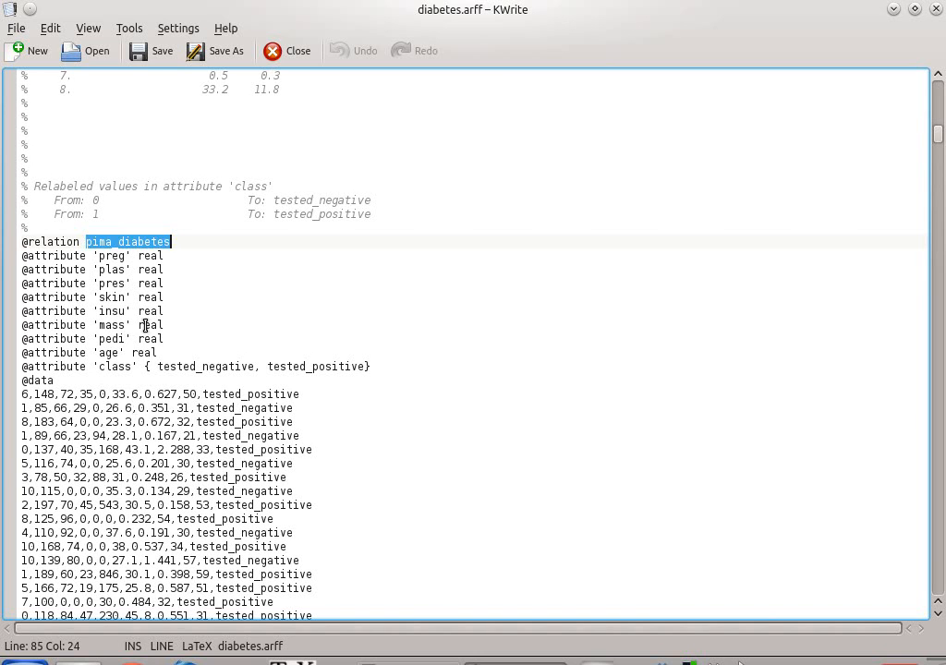
pyautogui.click(145, 283)
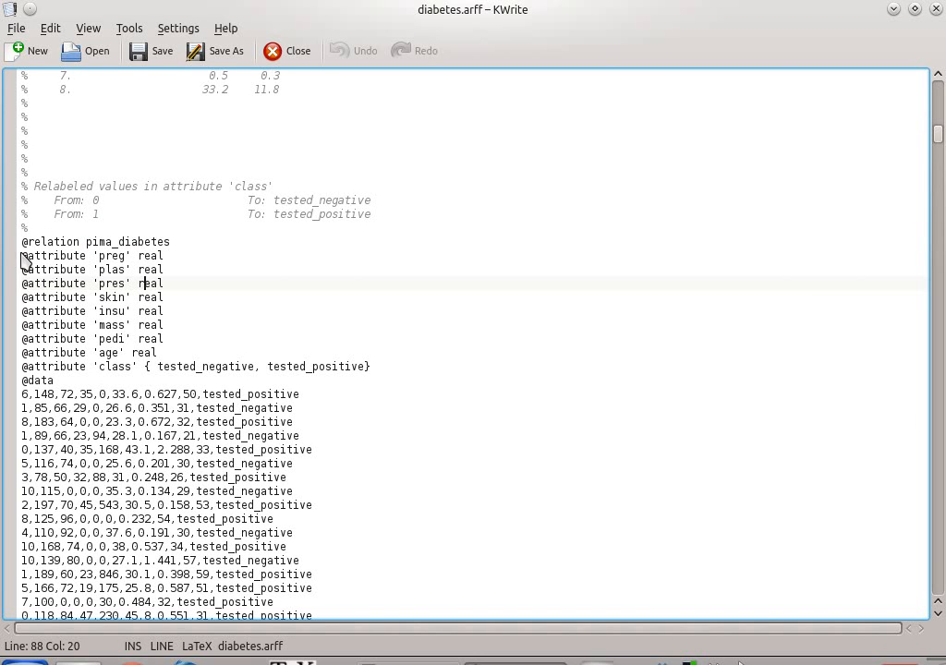
# - Highlight the block of real attribute declarations from preg to age
pyautogui.moveTo(28, 256); pyautogui.dragTo(100, 312)
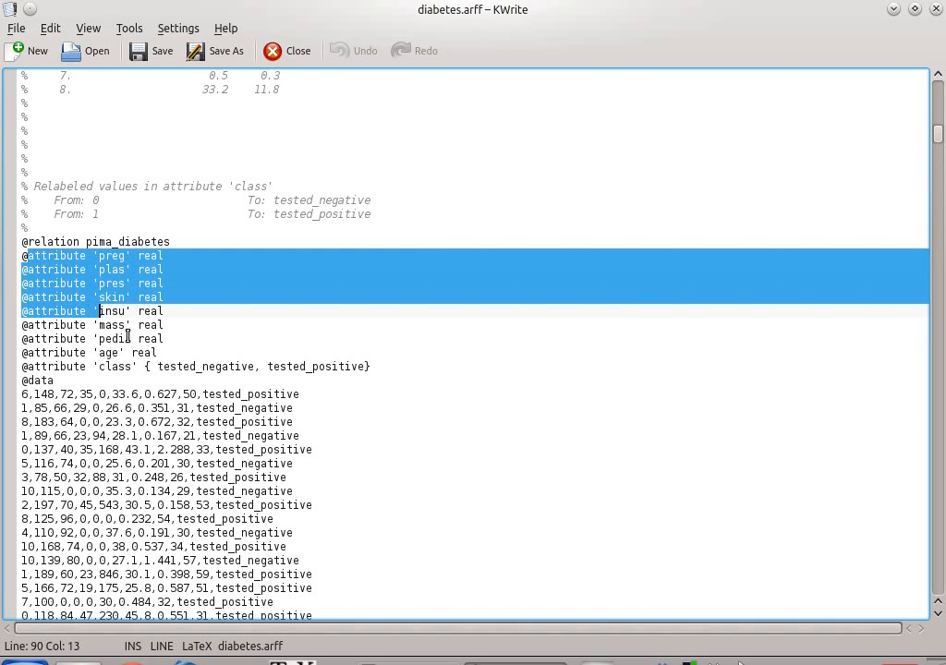
pyautogui.click(163, 353)
pyautogui.moveTo(162, 353); pyautogui.dragTo(18, 256)
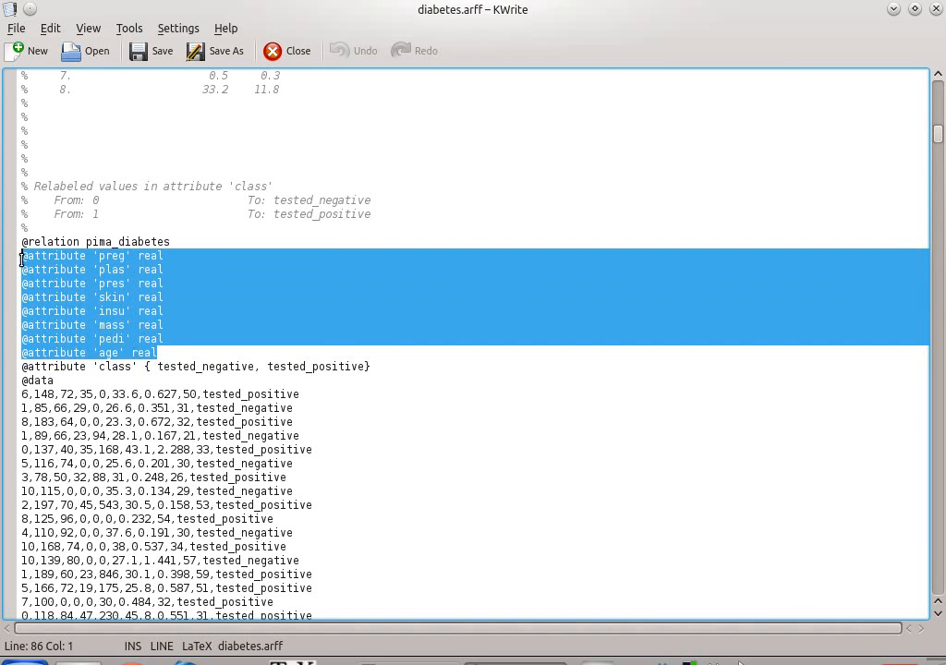
pyautogui.click(107, 269)
pyautogui.click(108, 292)
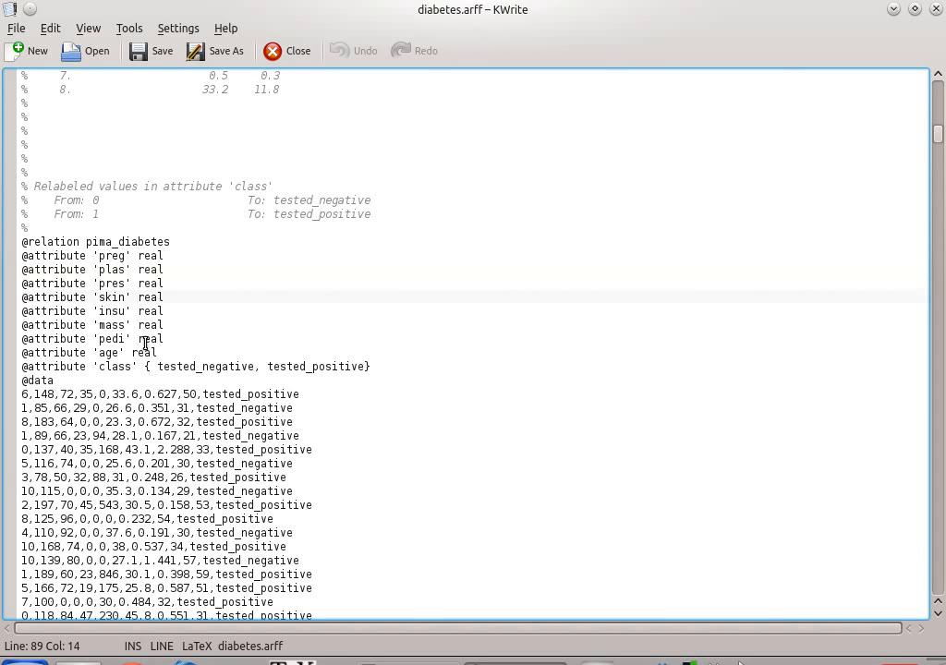
# - Go through the individual attribute names, highlighting preg and placing the cursor in the insu, mass and age declarations
pyautogui.doubleClick(112, 256)
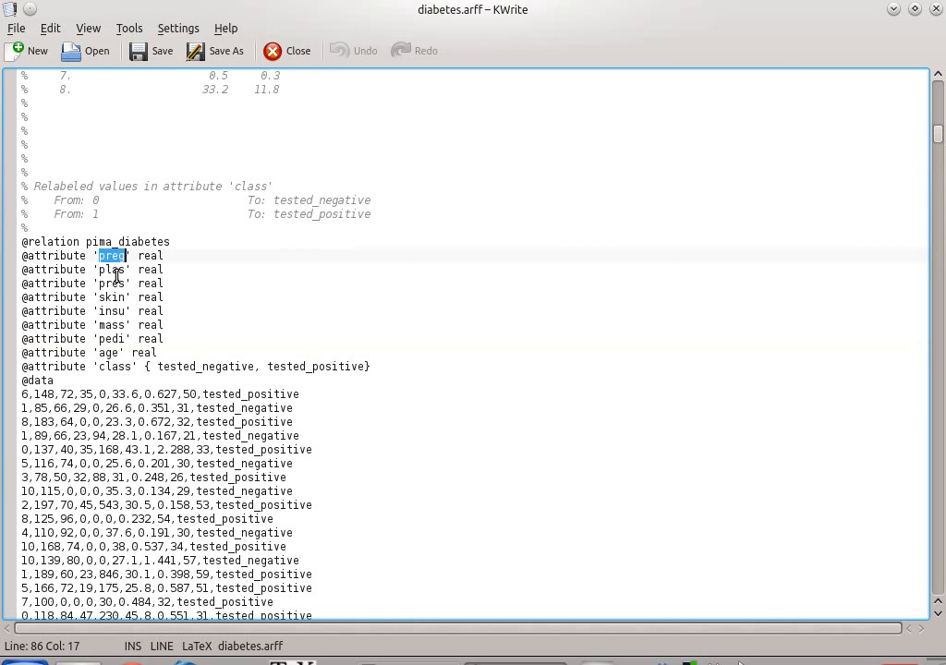
pyautogui.click(105, 312)
pyautogui.click(102, 325)
pyautogui.click(112, 331)
pyautogui.click(114, 352)
# - Highlight the whole class attribute declaration and its name, and place the cursor in the tested_negative value
pyautogui.moveTo(23, 367); pyautogui.dragTo(358, 368)
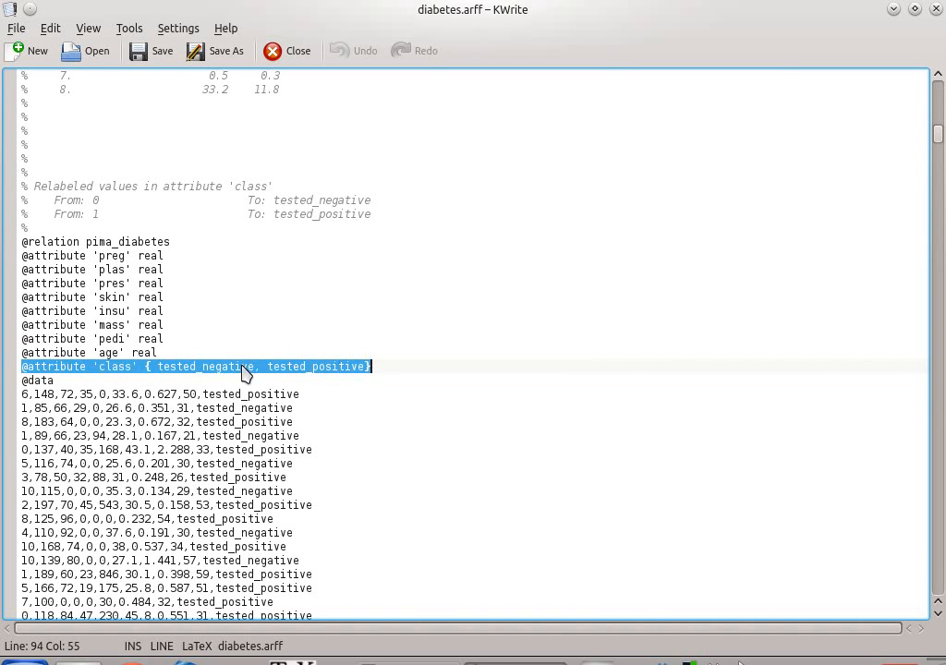
pyautogui.doubleClick(112, 368)
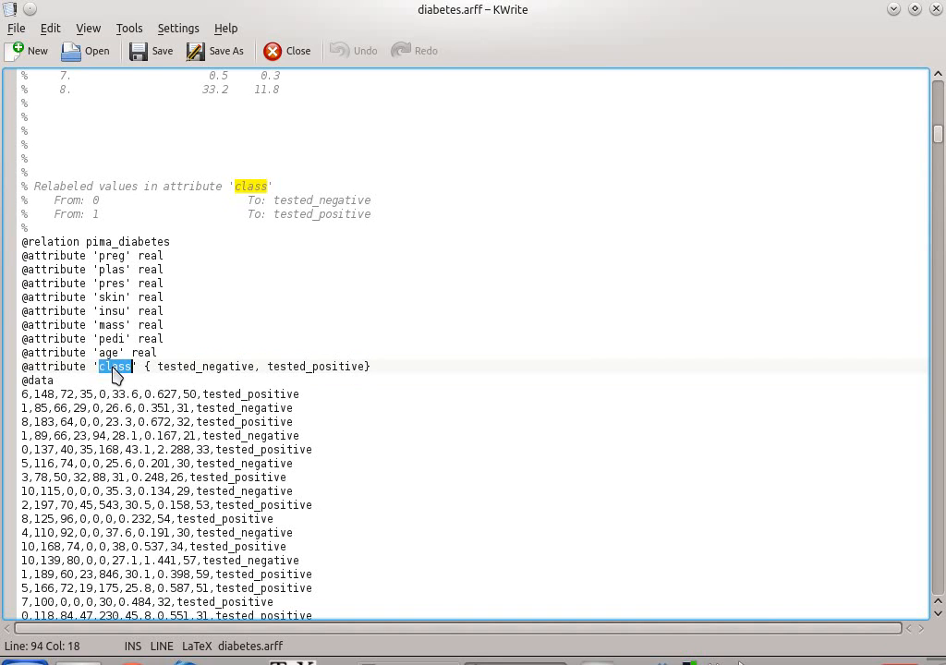
pyautogui.click(184, 367)
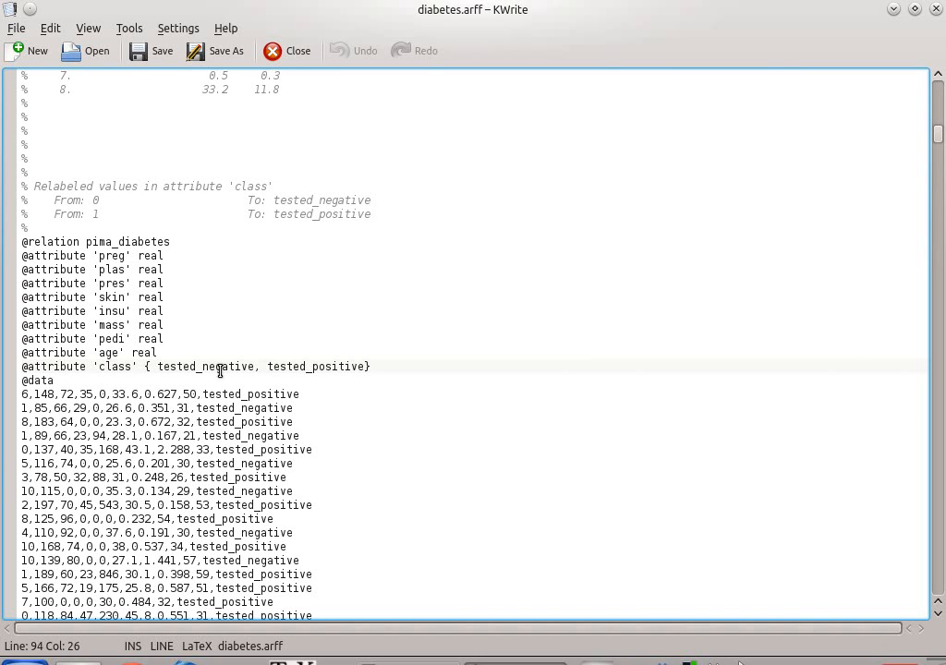
# - Return to the comment header and highlight the class variable entry in the attribute list
pyautogui.scroll(15, 214, 378)
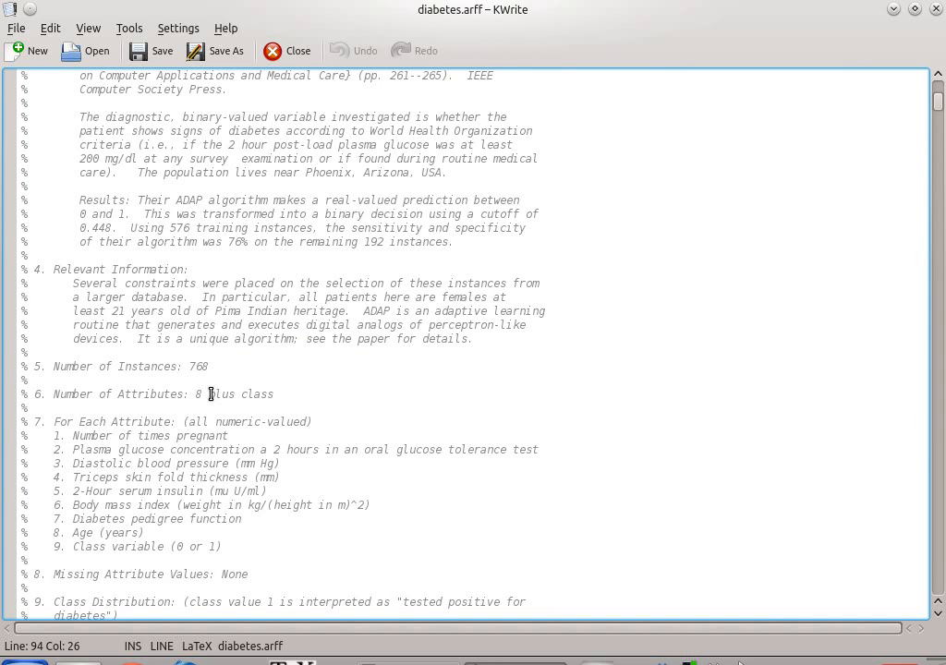
pyautogui.scroll(-4, 221, 388)
pyautogui.moveTo(220, 381); pyautogui.dragTo(54, 380)
pyautogui.scroll(-2, 158, 382)
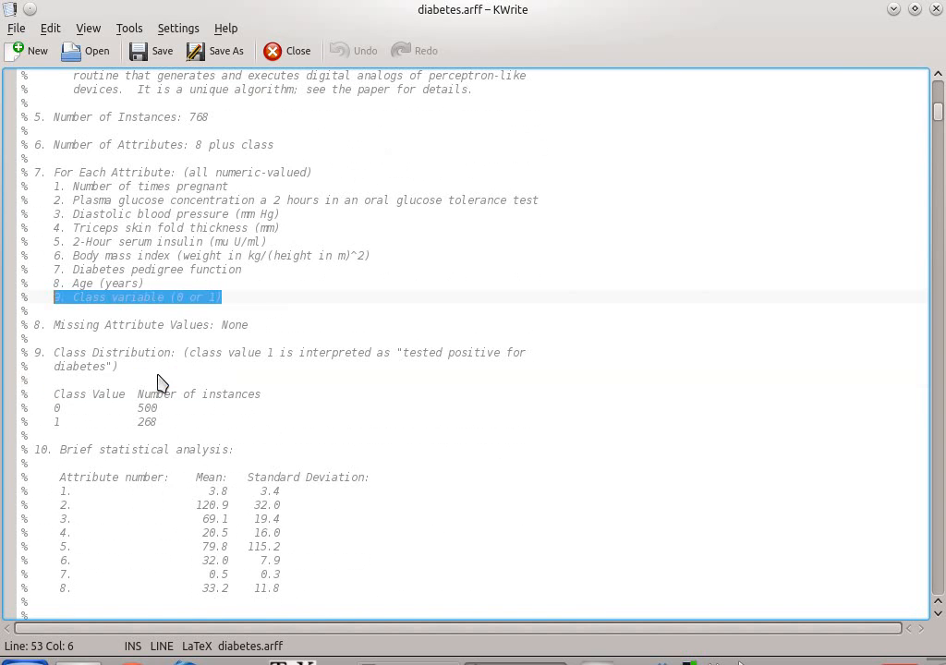
# - Highlight the class value tested_positive in the first data row and compare it with the declarations above
pyautogui.scroll(-13, 179, 357)
pyautogui.scroll(-4, 178, 357)
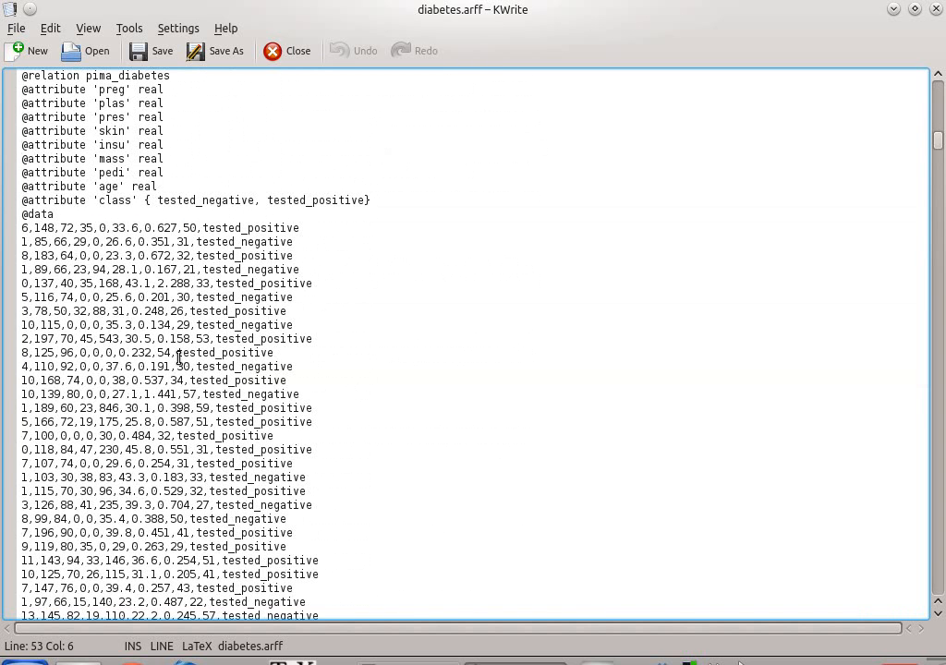
pyautogui.moveTo(201, 227); pyautogui.dragTo(305, 230)
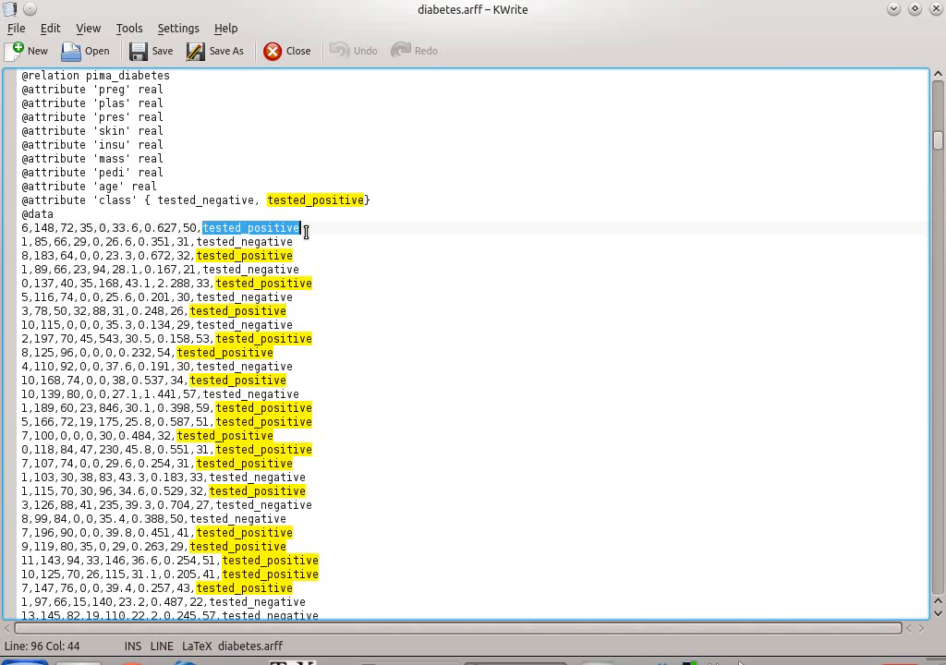
pyautogui.click(306, 230)
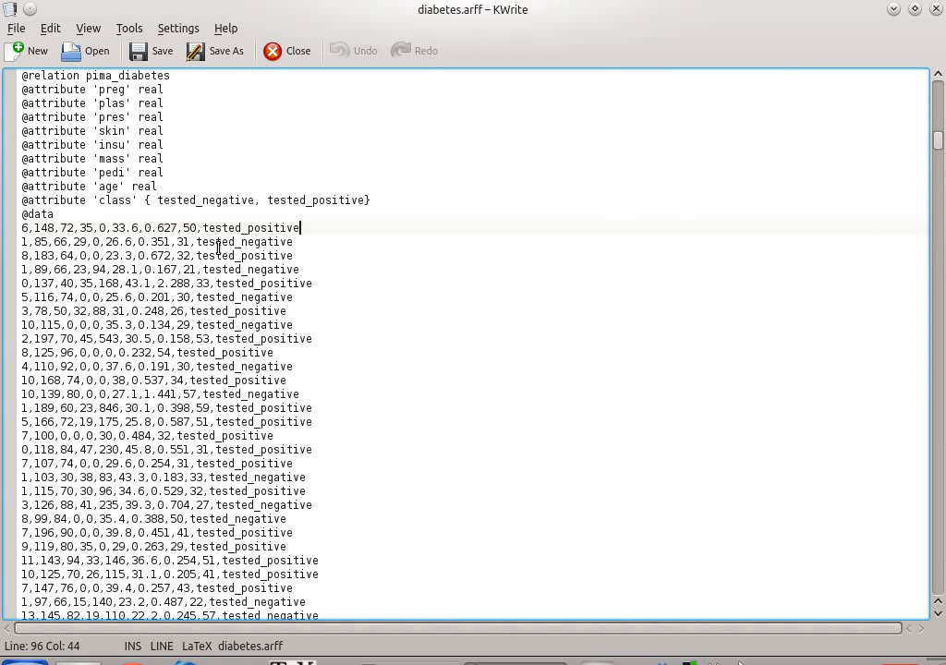
pyautogui.scroll(6, 53, 247)
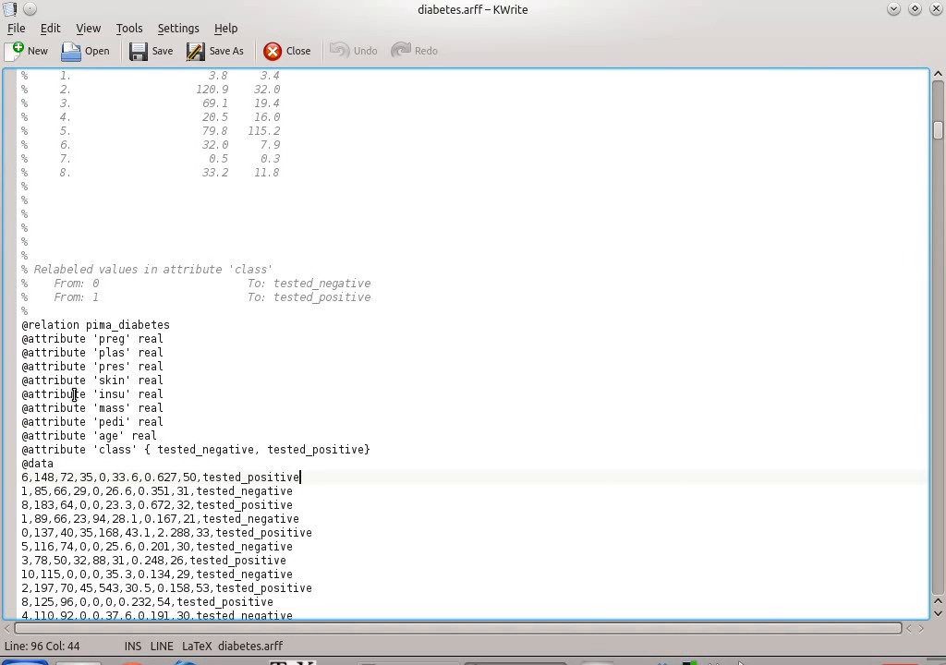
# - Highlight the class value in the first data row, and the whole first data row from both ends
pyautogui.moveTo(202, 478); pyautogui.dragTo(272, 480)
pyautogui.click(193, 478)
pyautogui.scroll(-2, 108, 459)
pyautogui.moveTo(301, 394); pyautogui.dragTo(25, 395)
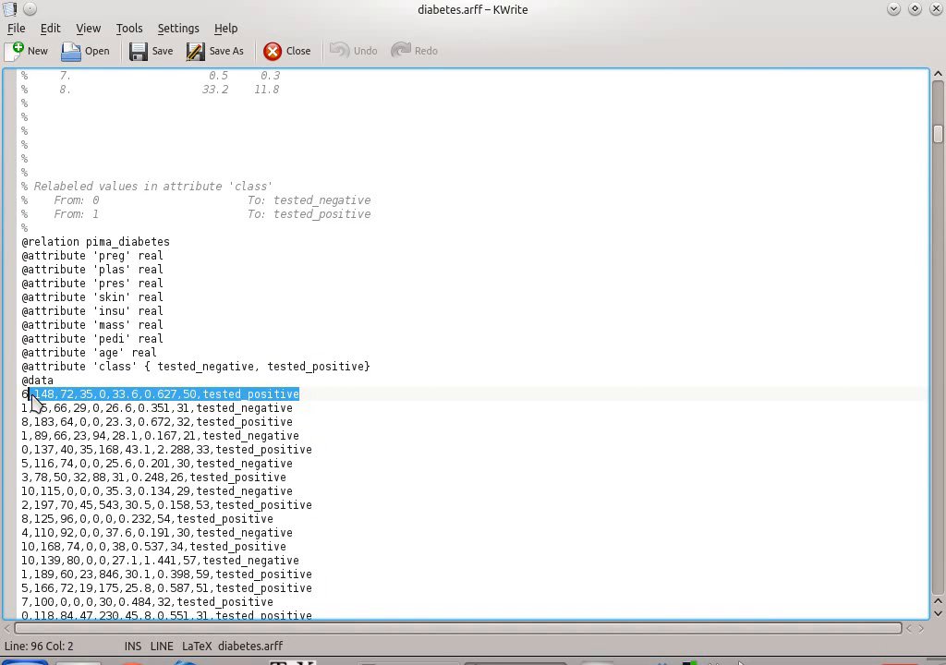
pyautogui.press('Right')
pyautogui.moveTo(23, 394); pyautogui.dragTo(305, 388)
# - Place the cursor in the second data row's class value and highlight the third data row back to its fifth value
pyautogui.click(220, 408)
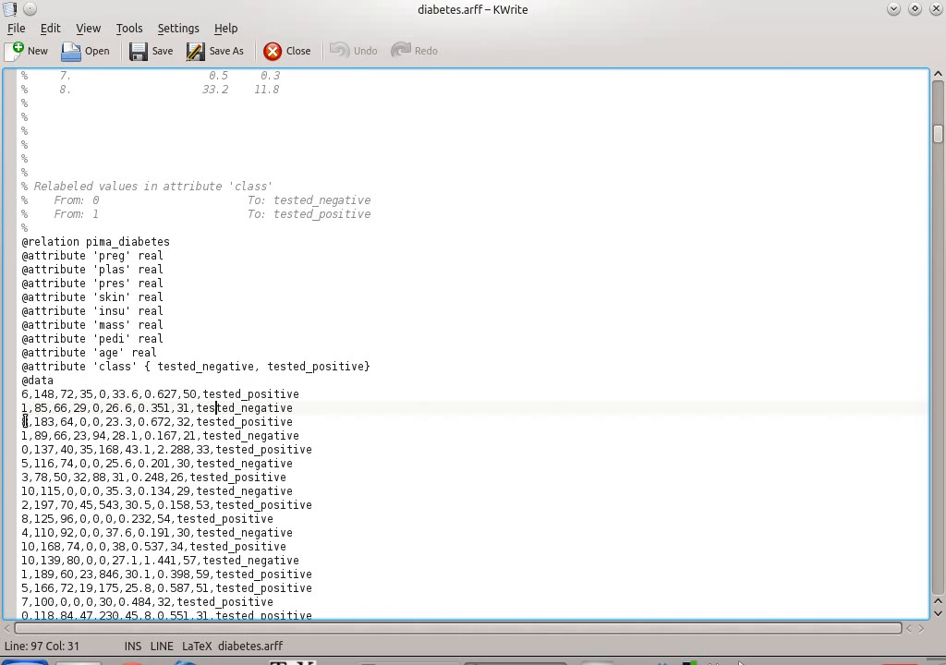
pyautogui.click(238, 421)
pyautogui.moveTo(300, 422); pyautogui.dragTo(90, 422)
pyautogui.click(90, 421)
# - Look through the remaining data rows down to near the end of diabetes.arff
pyautogui.scroll(-2, 129, 278)
pyautogui.scroll(-20, 137, 277)
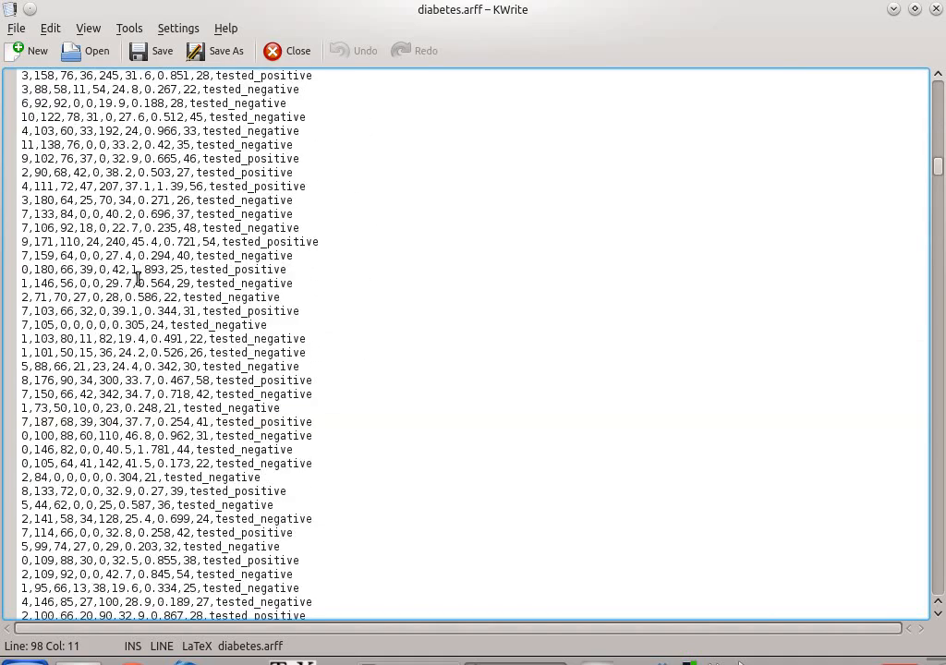
pyautogui.scroll(-20, 136, 277)
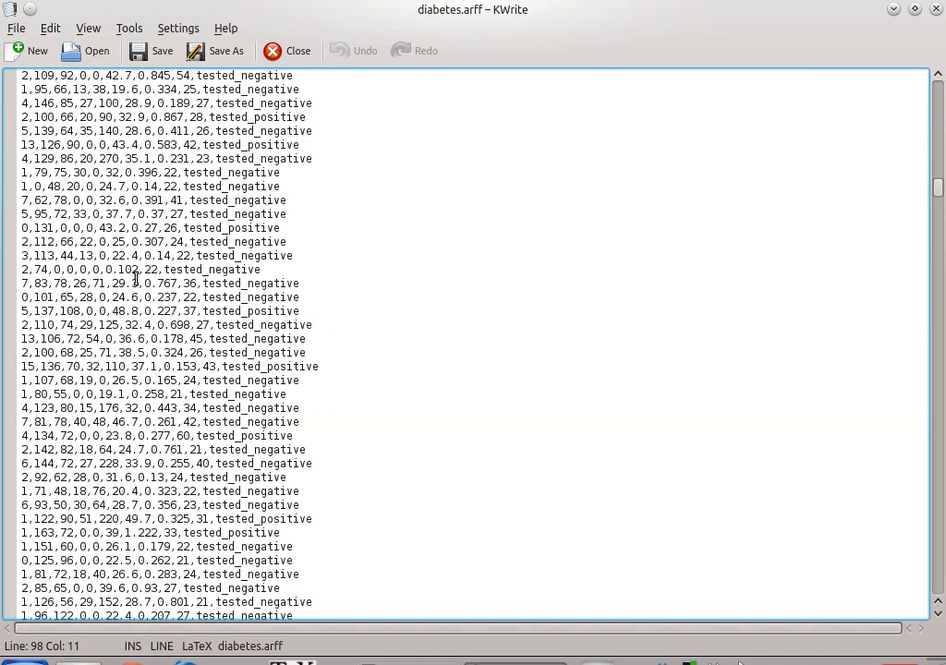
pyautogui.scroll(-20, 135, 277)
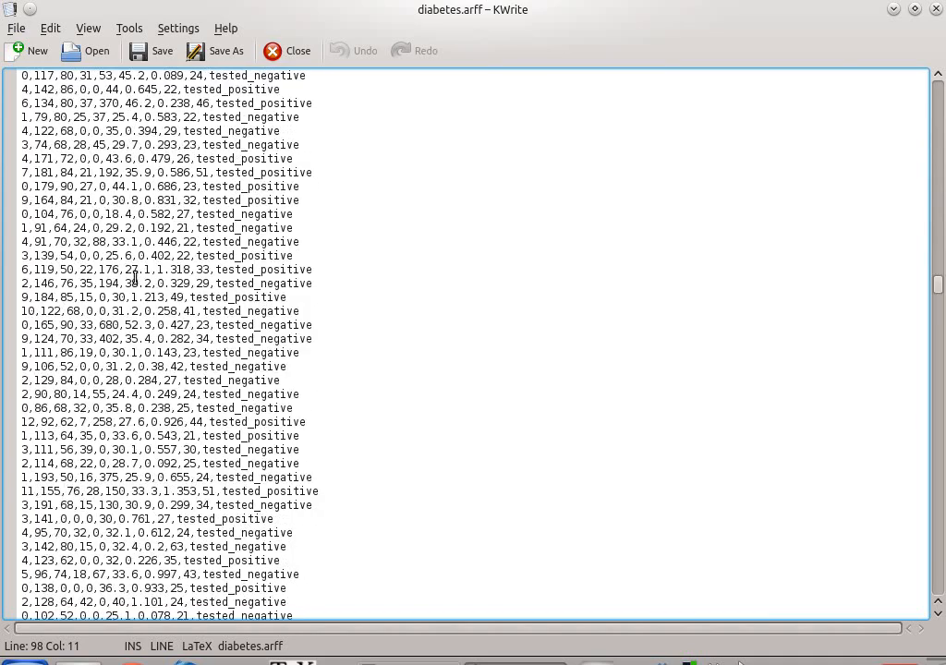
pyautogui.scroll(-20, 136, 277)
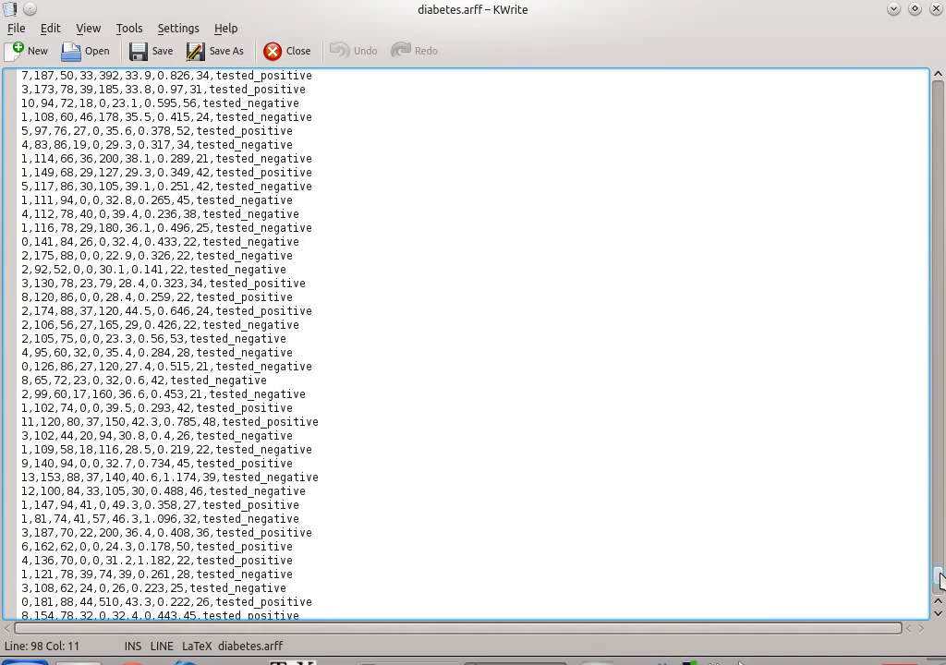
# - Return to the start of the file, highlight "Pima Indians" in the title, and place the cursor in the date received entry
pyautogui.moveTo(939, 580); pyautogui.dragTo(939, 90)
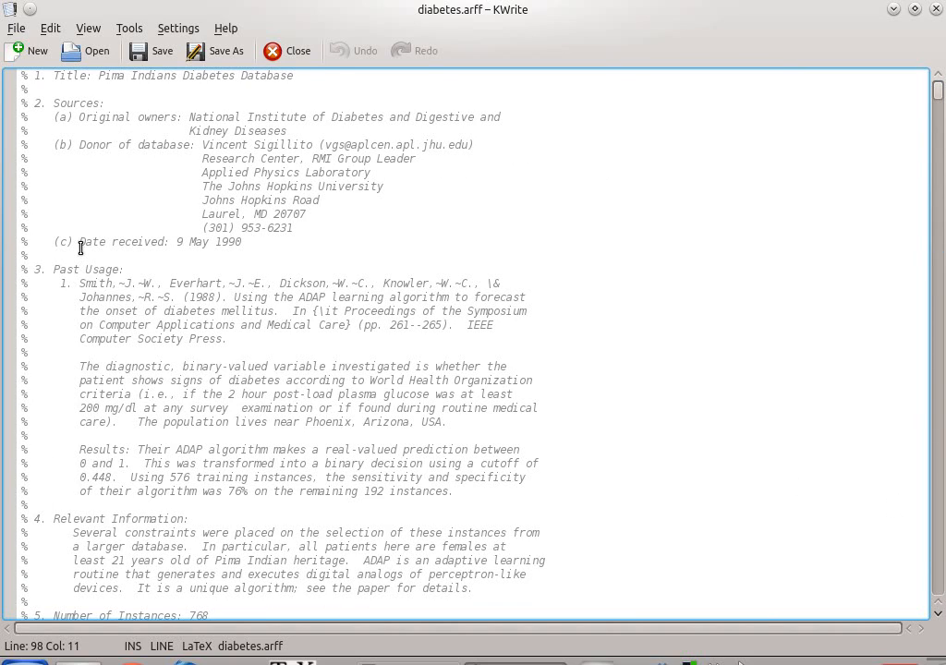
pyautogui.click(138, 87)
pyautogui.moveTo(99, 74); pyautogui.dragTo(177, 76)
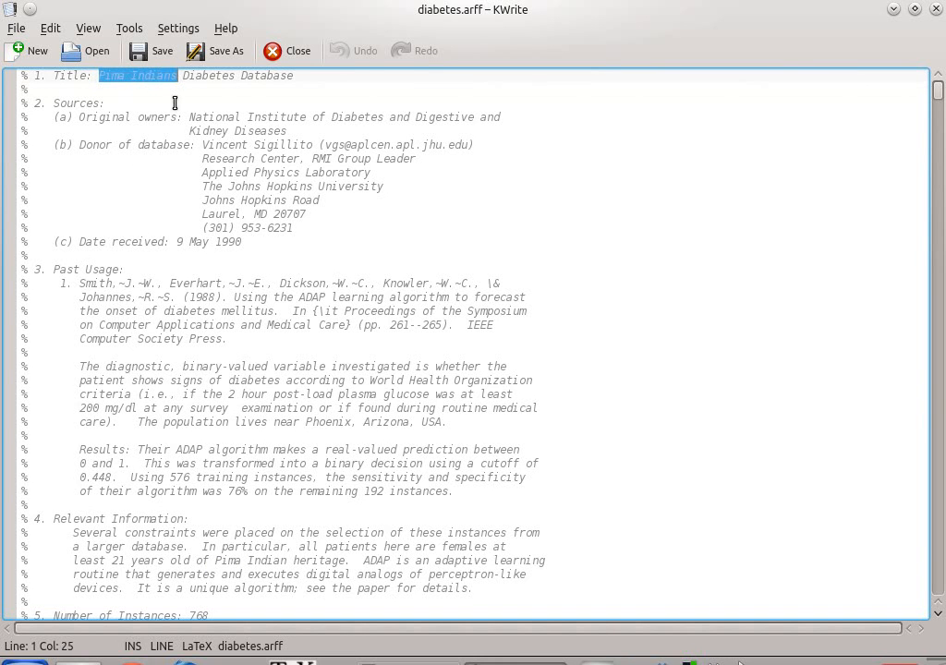
pyautogui.click(169, 241)
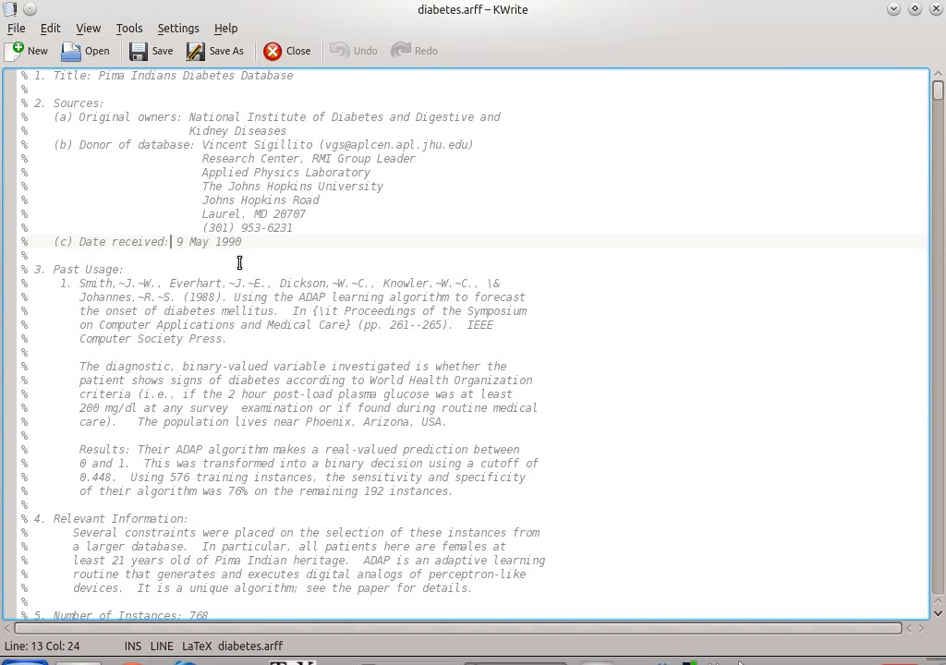
# - Highlight the publication reference under Past Usage and place the cursor in the paragraph below it
pyautogui.scroll(-20, 239, 263)
pyautogui.scroll(20, 239, 264)
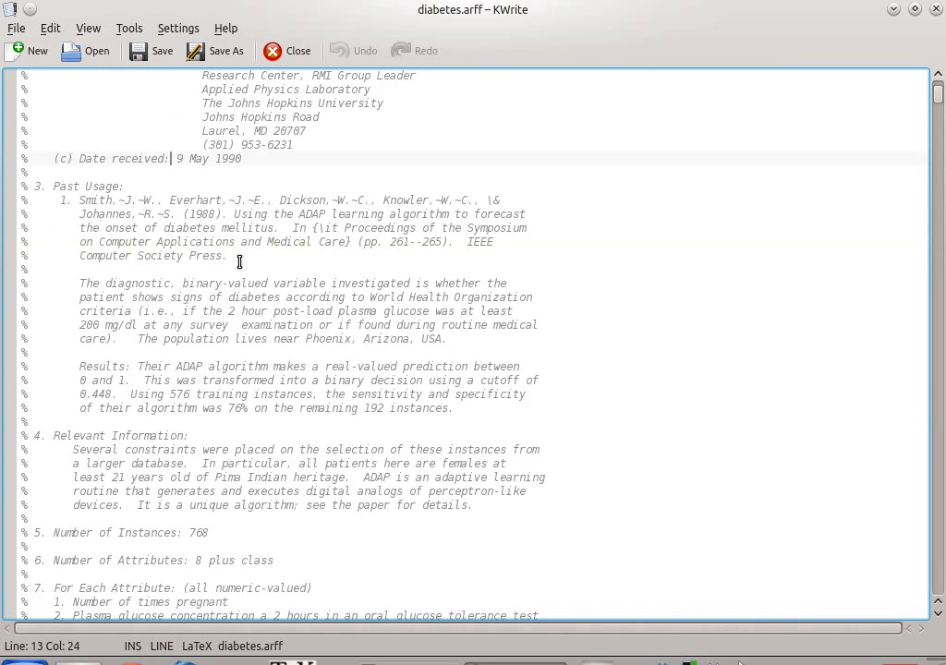
pyautogui.moveTo(244, 260); pyautogui.dragTo(80, 201)
pyautogui.click(149, 311)
# - Go back to the first data rows, and minimize the diabetes.arff and weather.arff windows
pyautogui.scroll(-20, 185, 314)
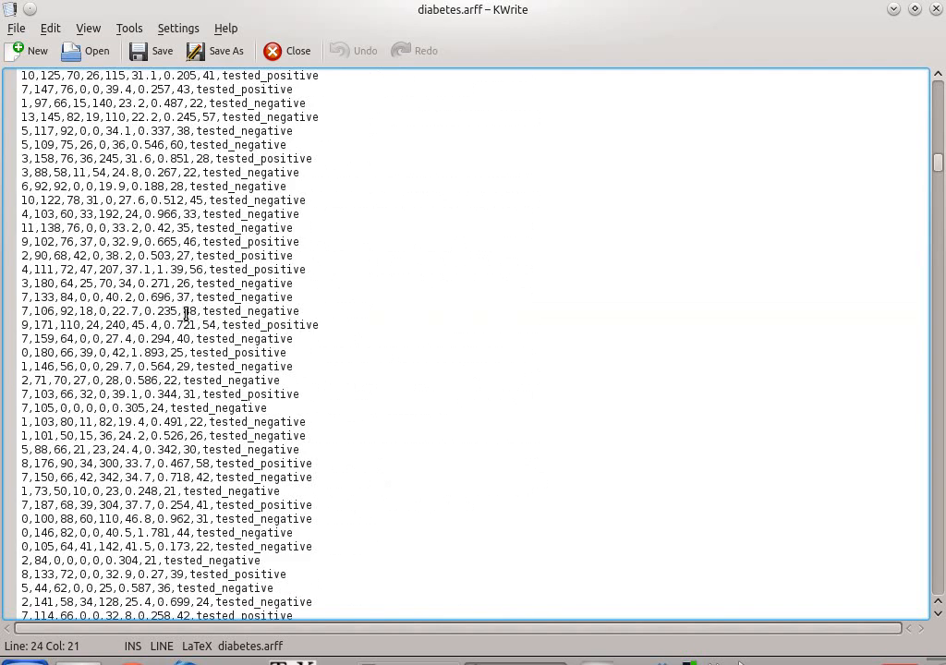
pyautogui.scroll(11, 185, 314)
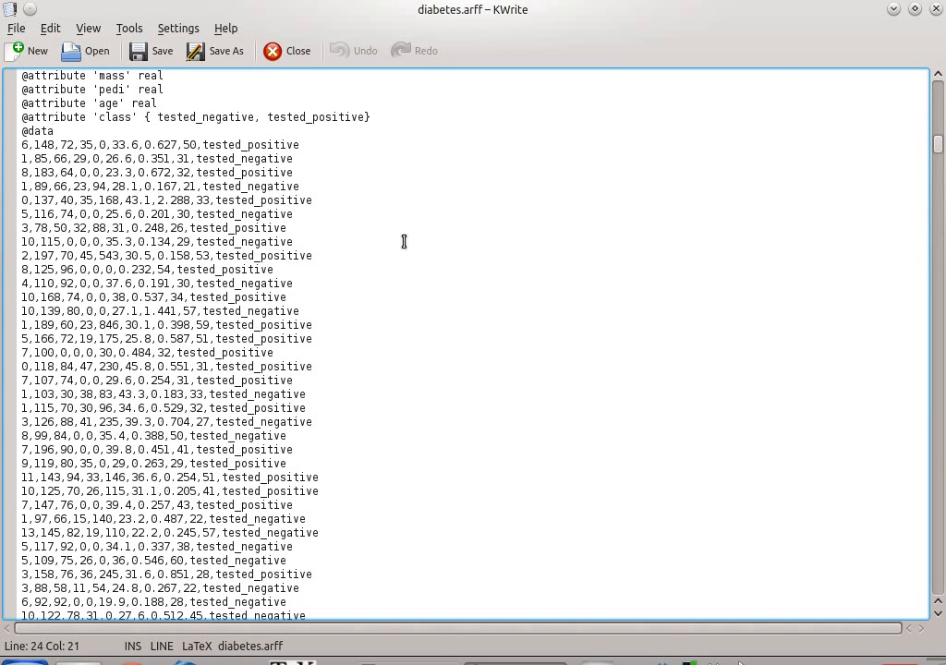
pyautogui.click(893, 10)
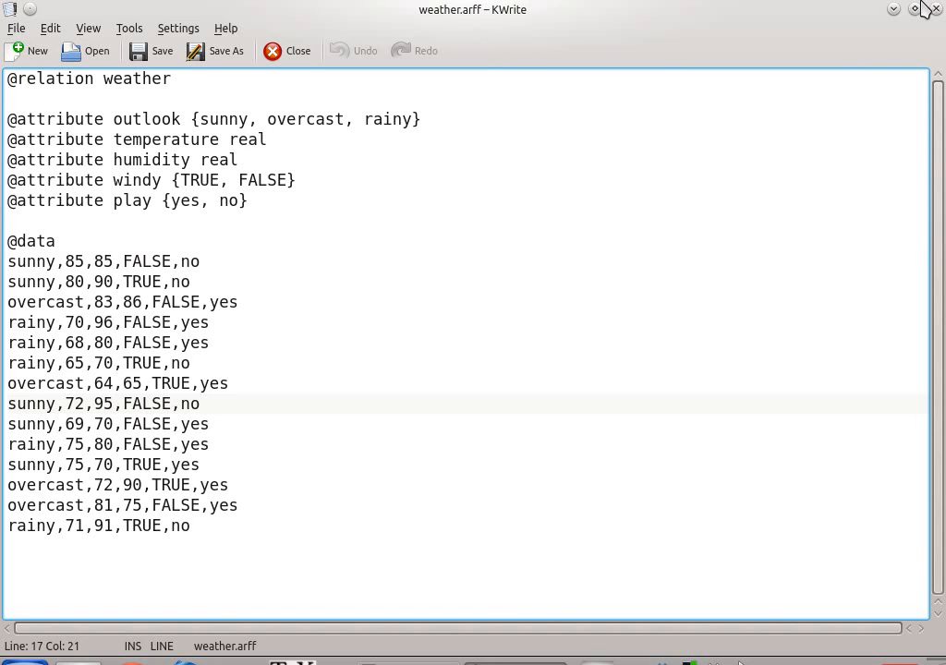
pyautogui.click(895, 10)
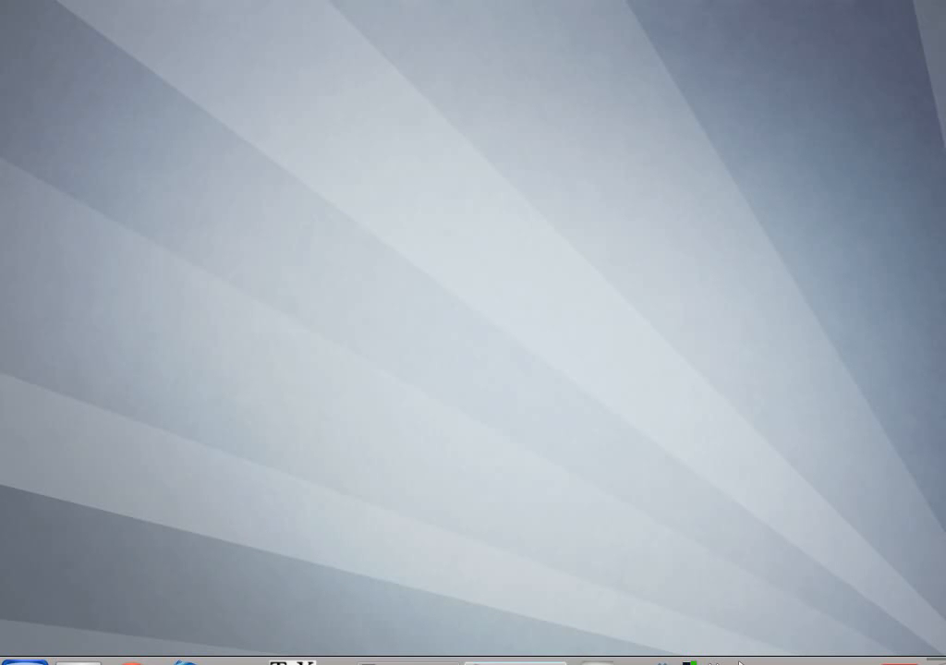
# - Switch to the Weka GUI Chooser and launch the Explorer in a maximized window
pyautogui.click(409, 661)
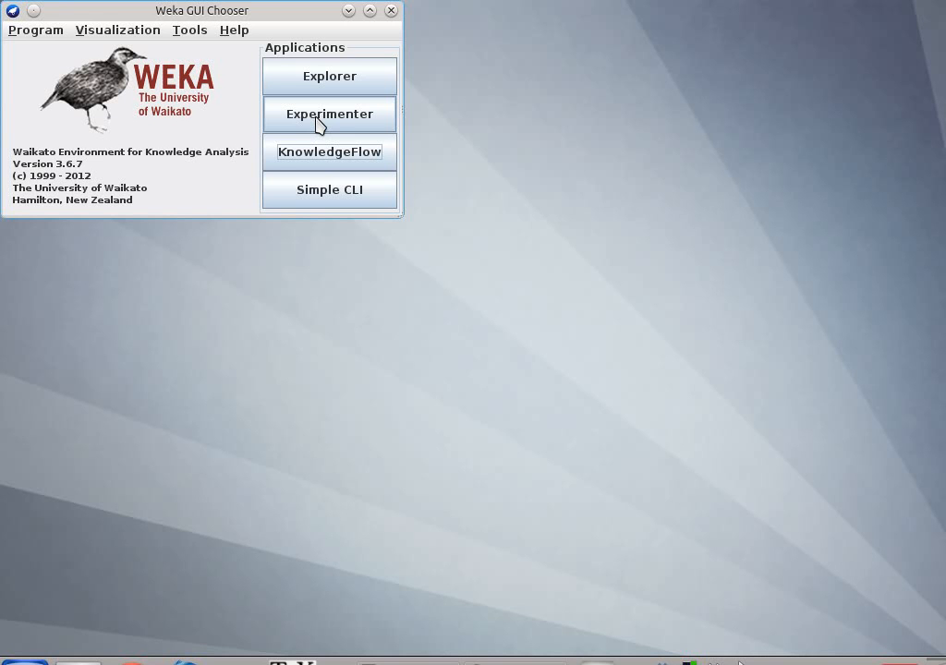
pyautogui.click(340, 80)
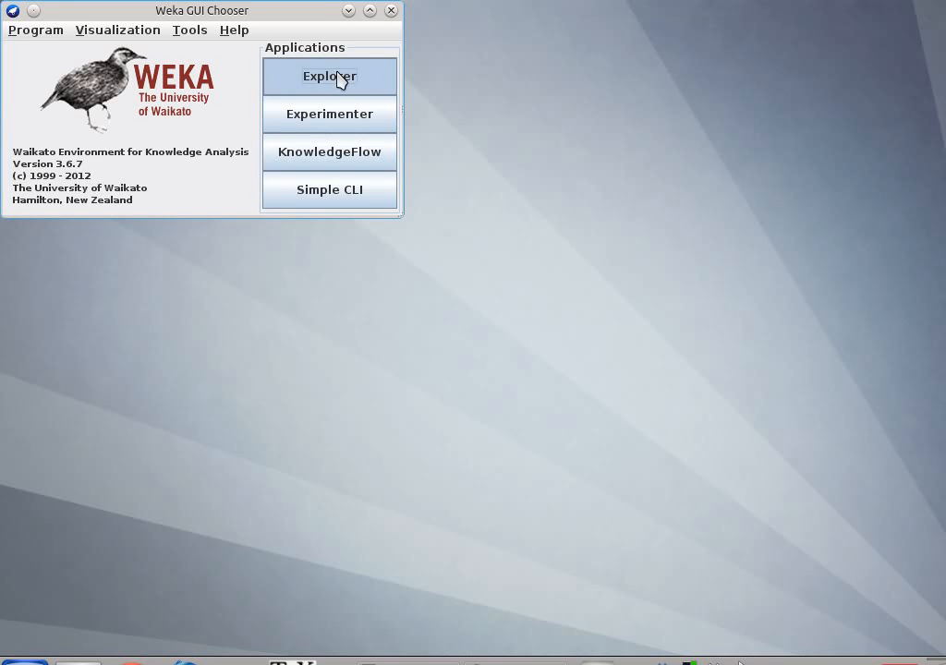
pyautogui.click(703, 11)
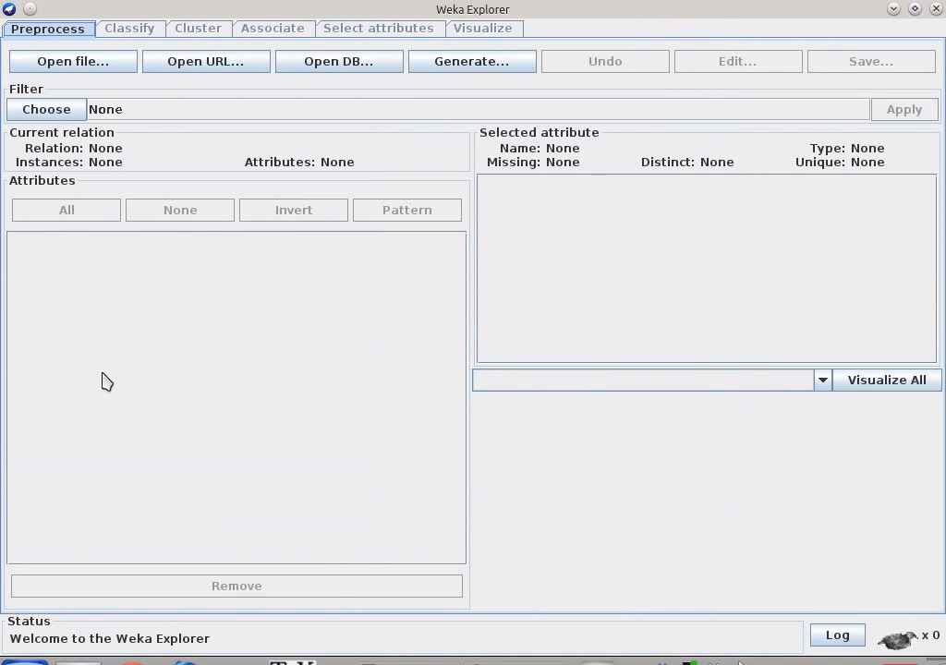
# - Load weather.arff from Weka's data folder into the Explorer
pyautogui.click(69, 64)
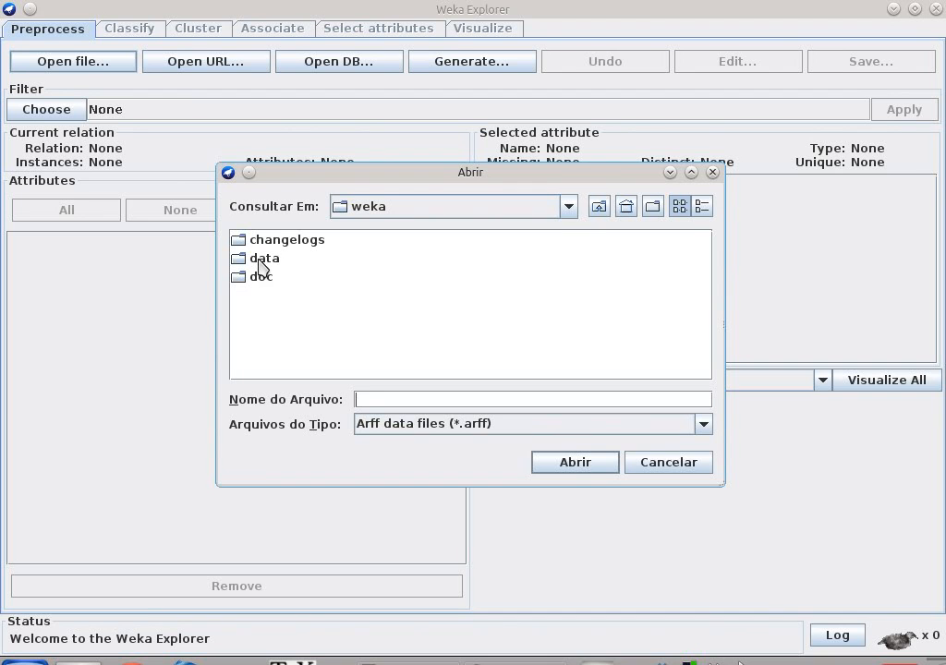
pyautogui.doubleClick(260, 267)
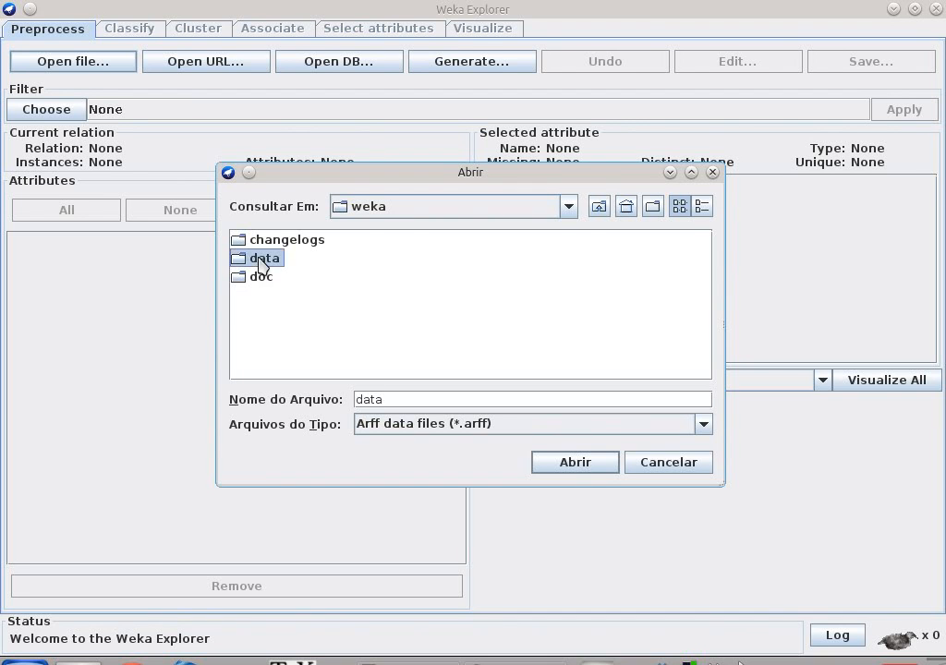
pyautogui.click(261, 261)
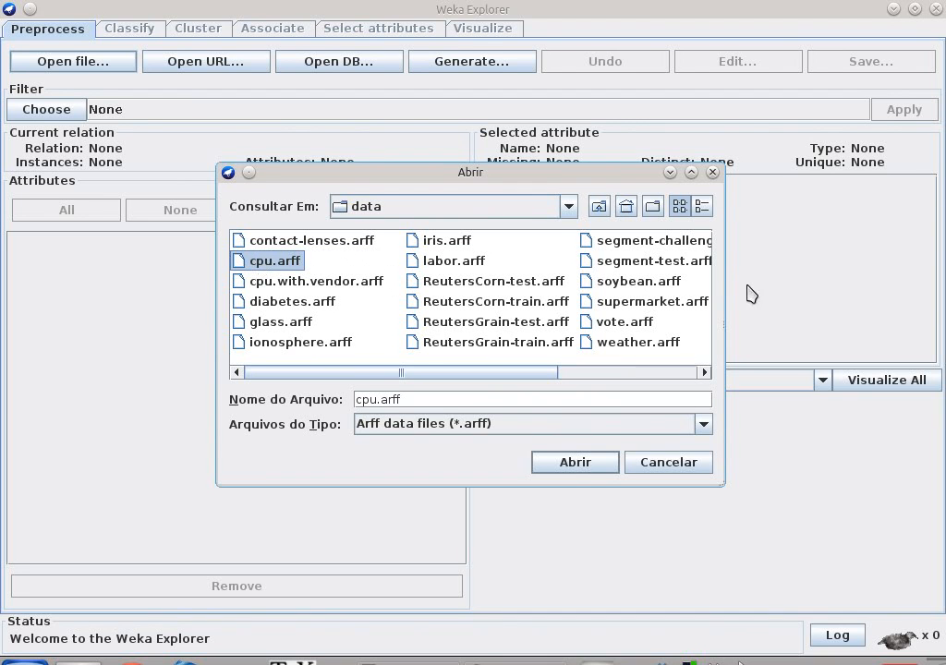
pyautogui.click(333, 241)
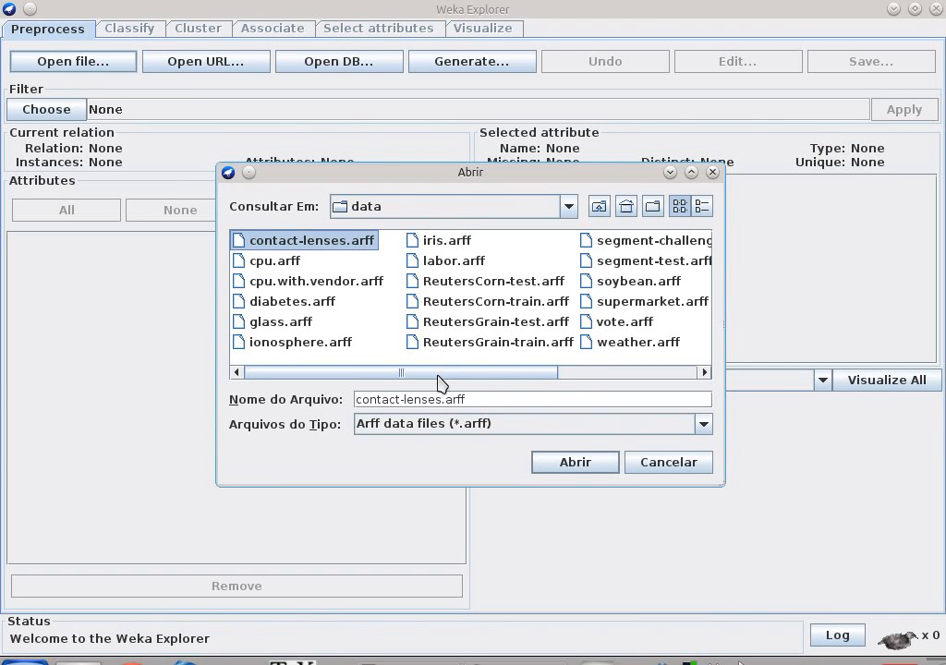
pyautogui.click(620, 344)
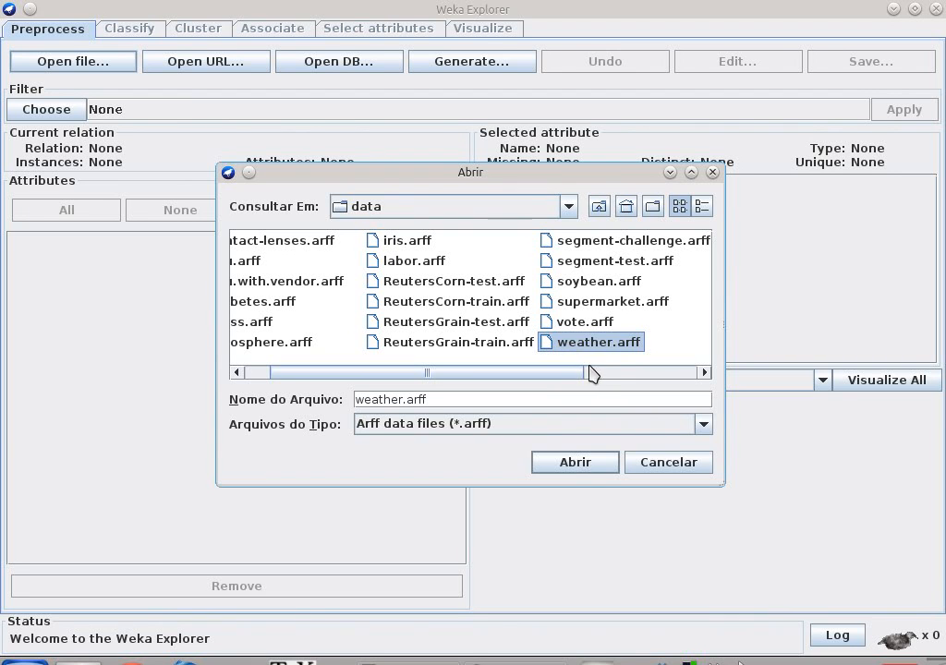
pyautogui.click(574, 462)
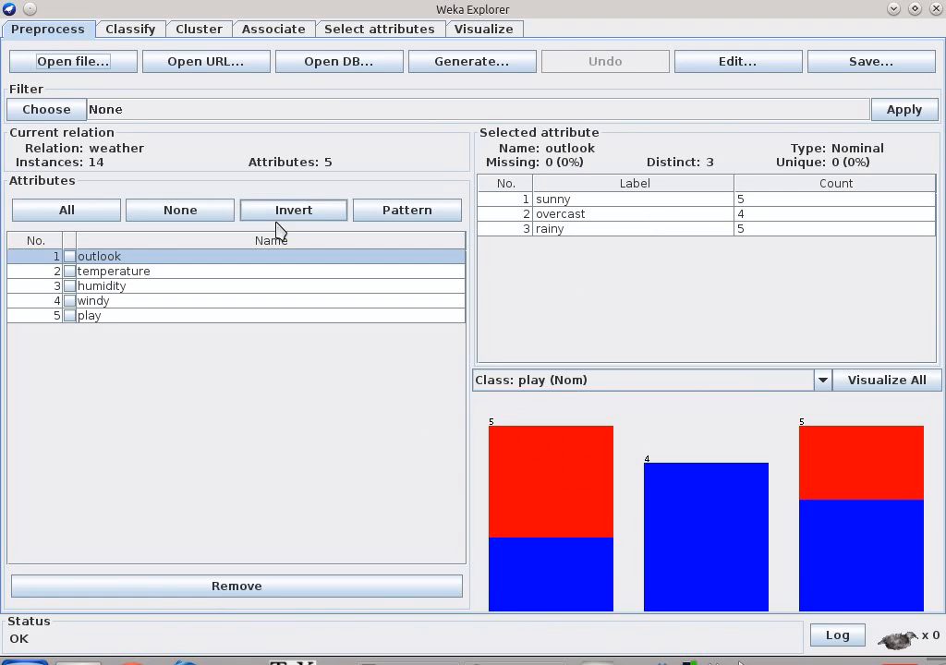
# - Examine the statistics and class distribution of the temperature, humidity and play attributes
pyautogui.click(99, 271)
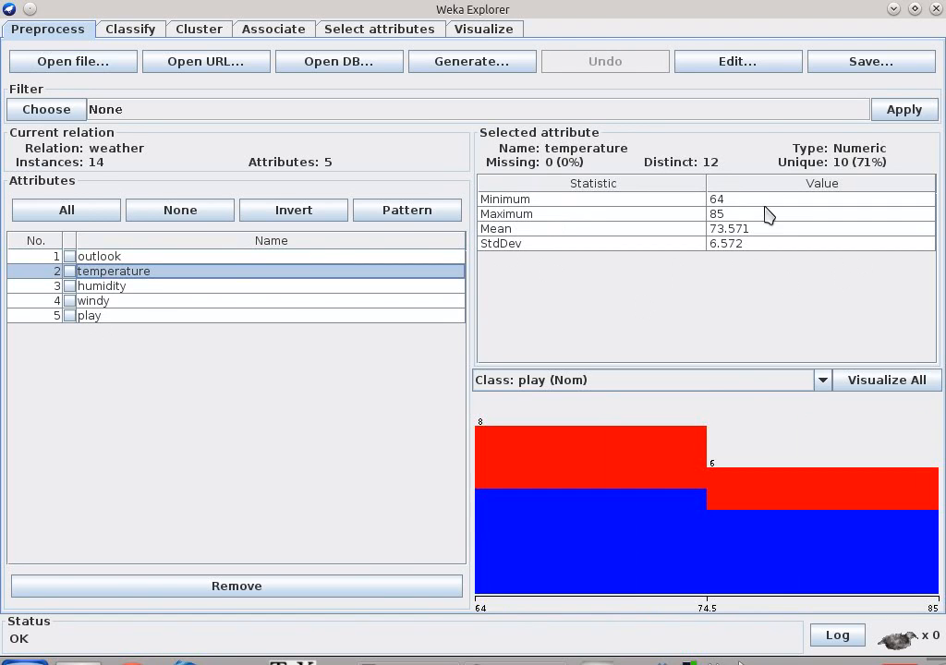
pyautogui.click(111, 287)
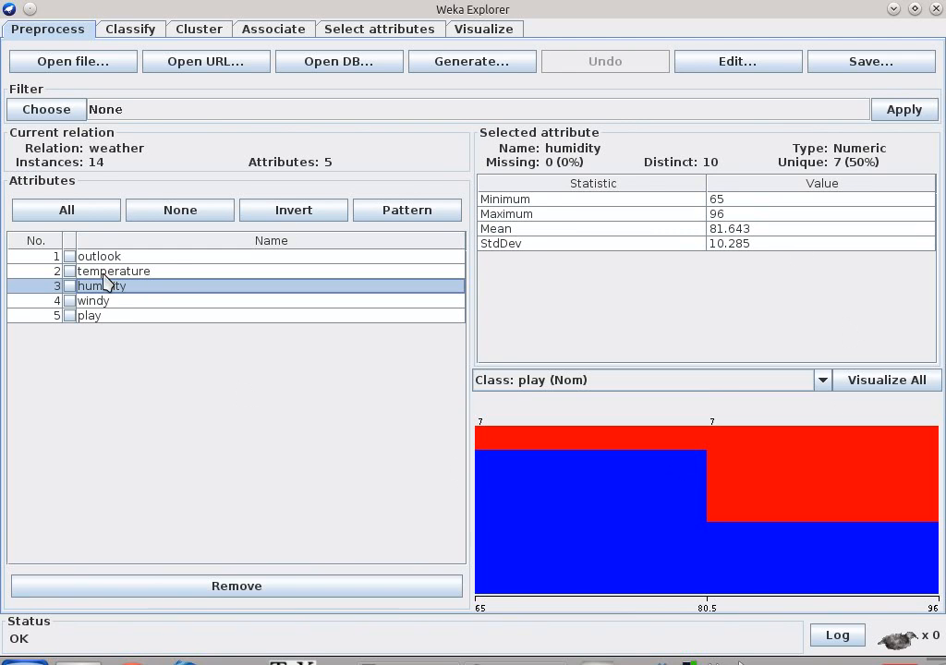
pyautogui.click(98, 317)
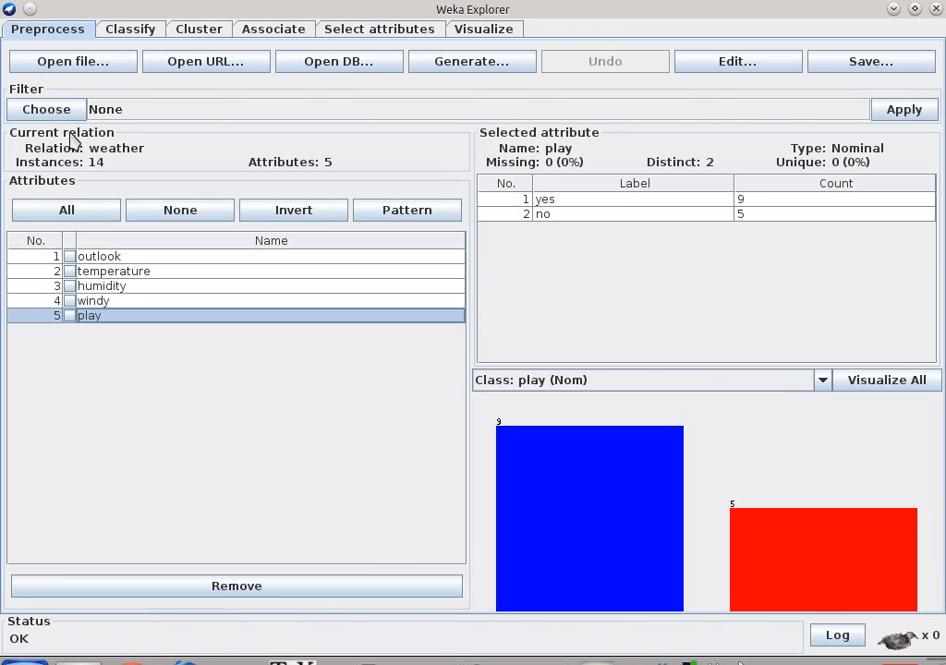
# - Choose the J48 decision tree as the classifier for the weather data
pyautogui.click(132, 37)
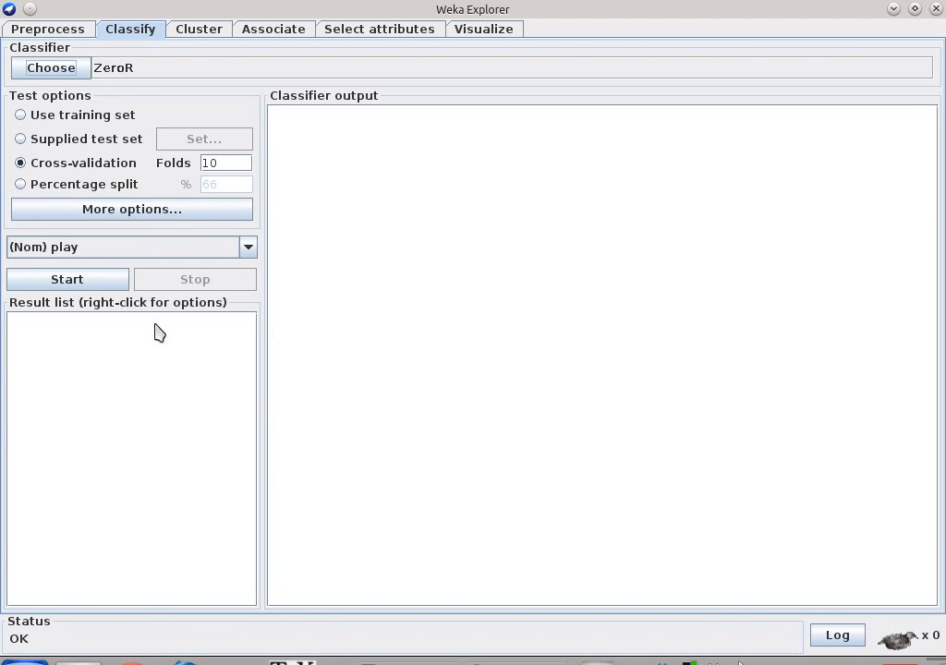
pyautogui.click(56, 70)
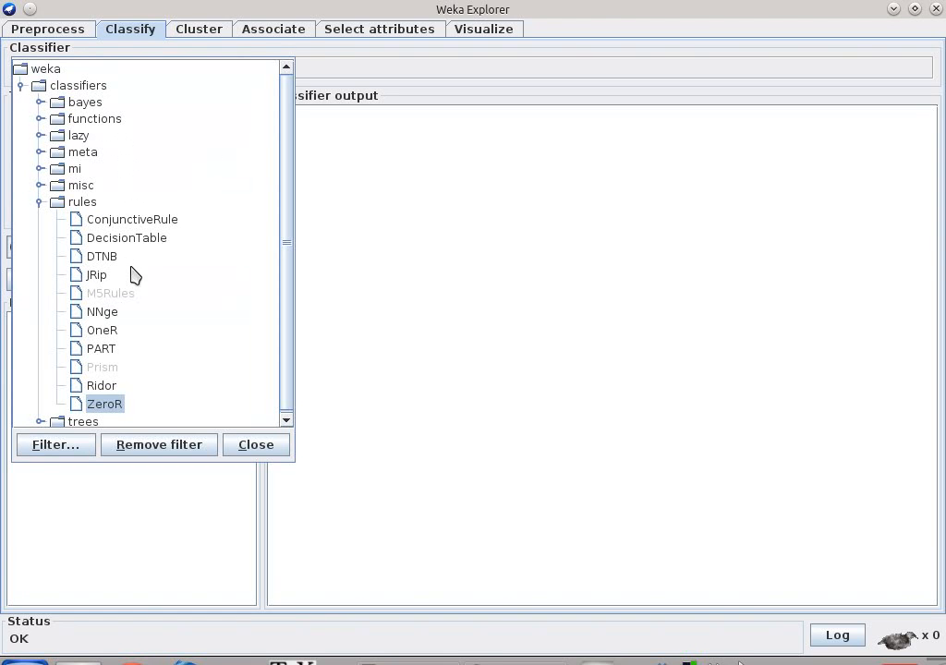
pyautogui.scroll(-1, 68, 232)
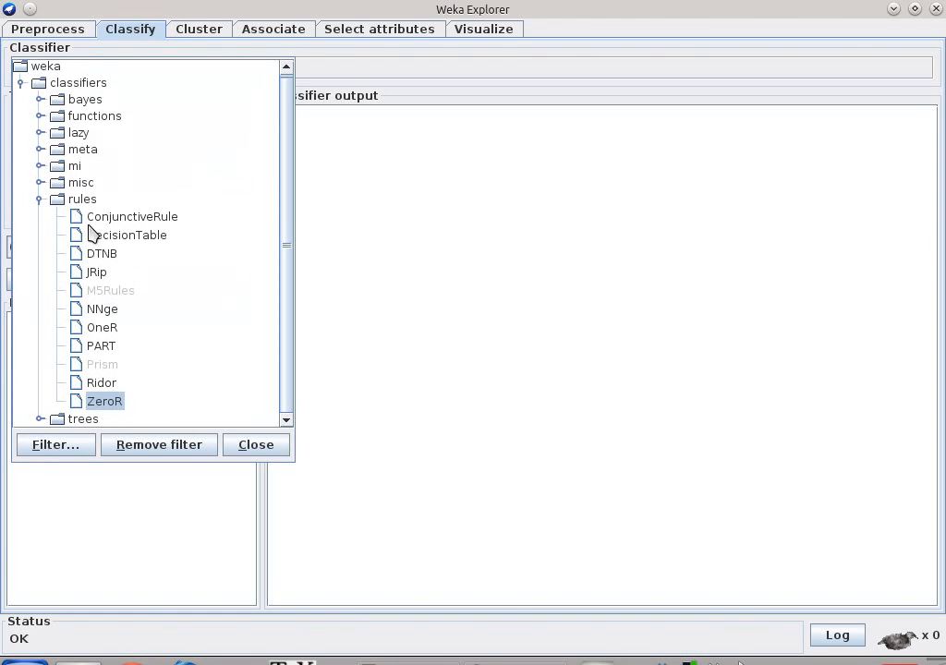
pyautogui.click(38, 418)
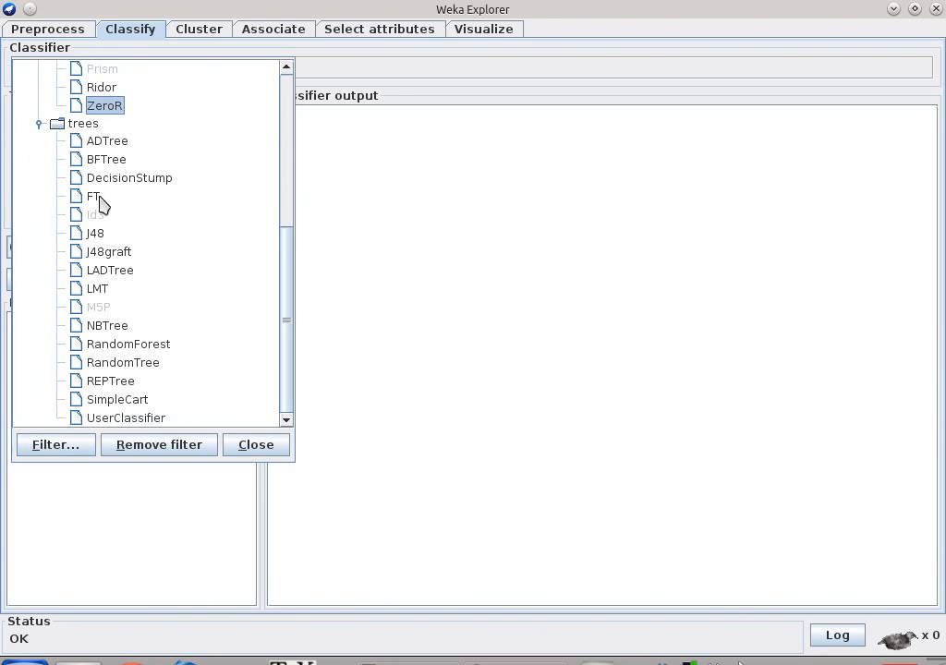
pyautogui.click(92, 234)
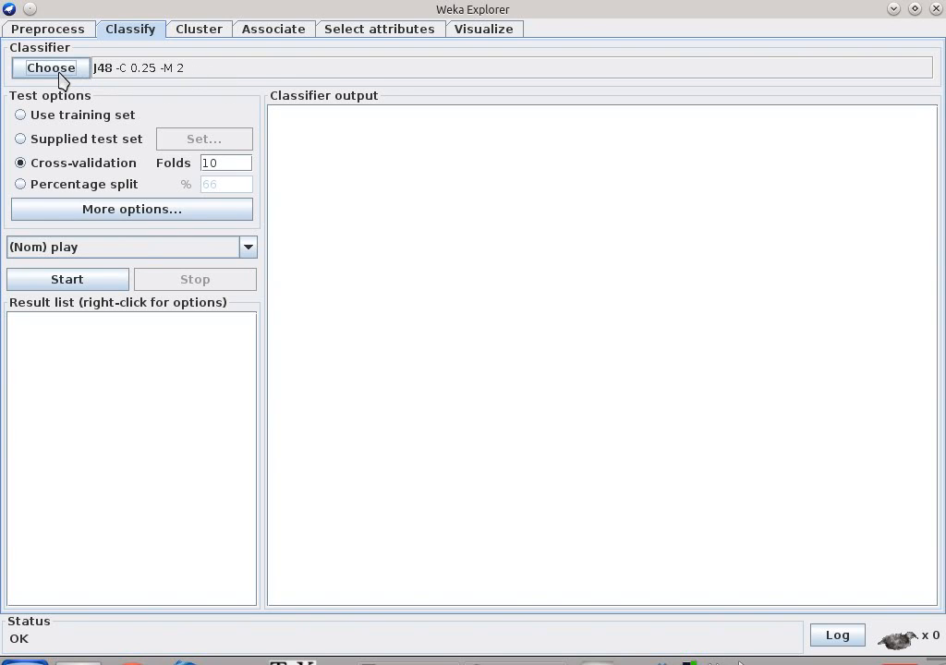
# - Set the test option to a percentage split of 70%
pyautogui.click(22, 185)
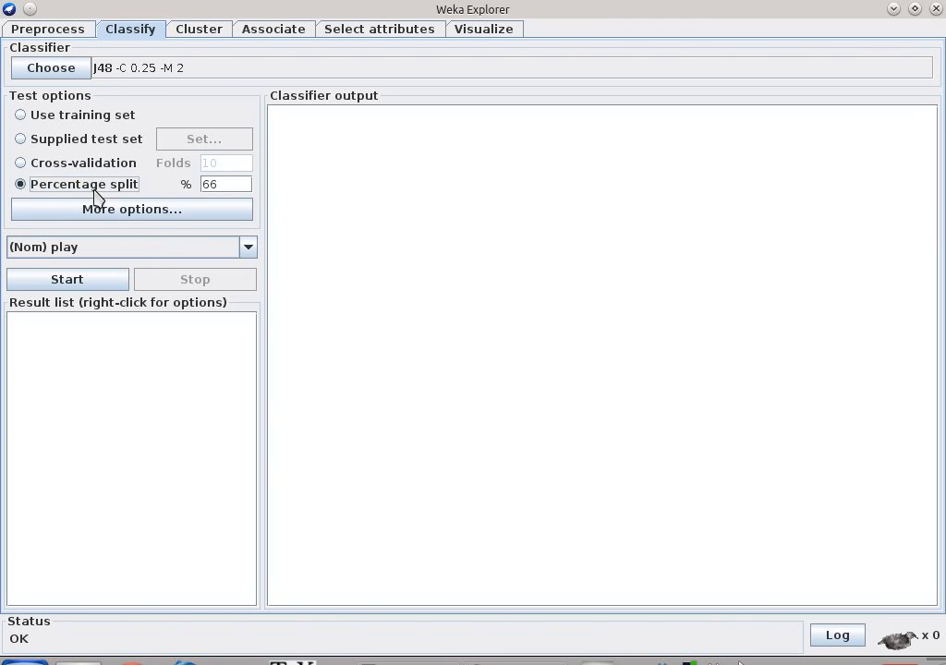
pyautogui.click(222, 185)
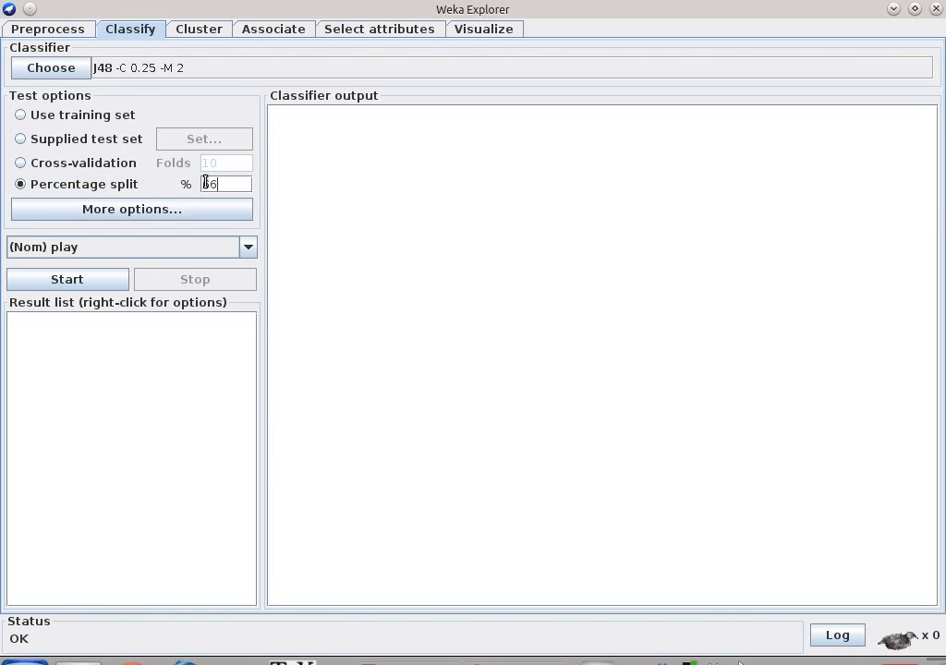
pyautogui.press('BackSpace')
pyautogui.press('BackSpace')
pyautogui.write('70')
# - Select cross-validation and its folds value as the test option, and return to the percentage split
pyautogui.click(20, 164)
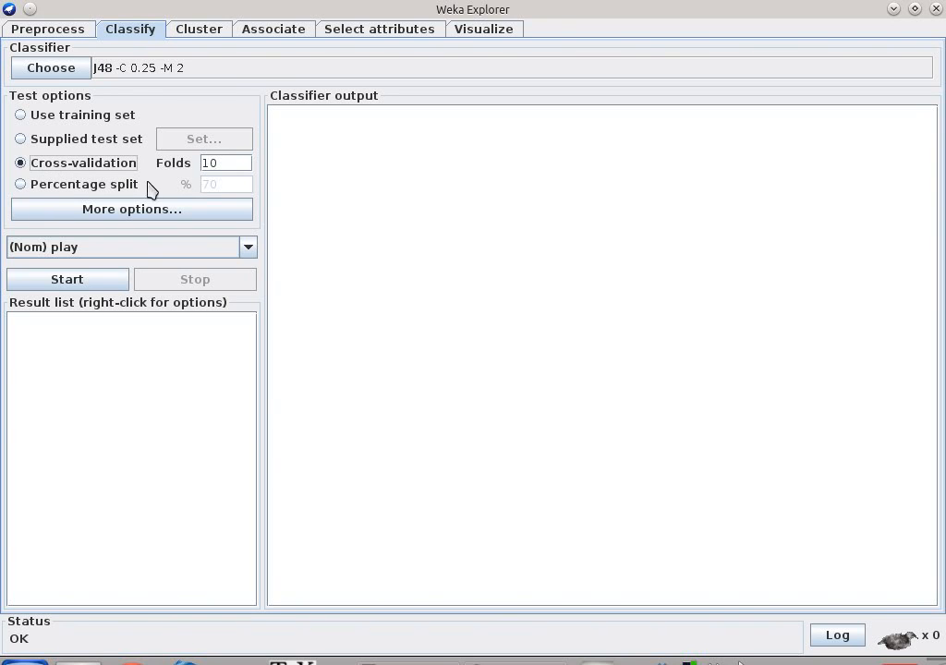
pyautogui.click(227, 162)
pyautogui.click(20, 186)
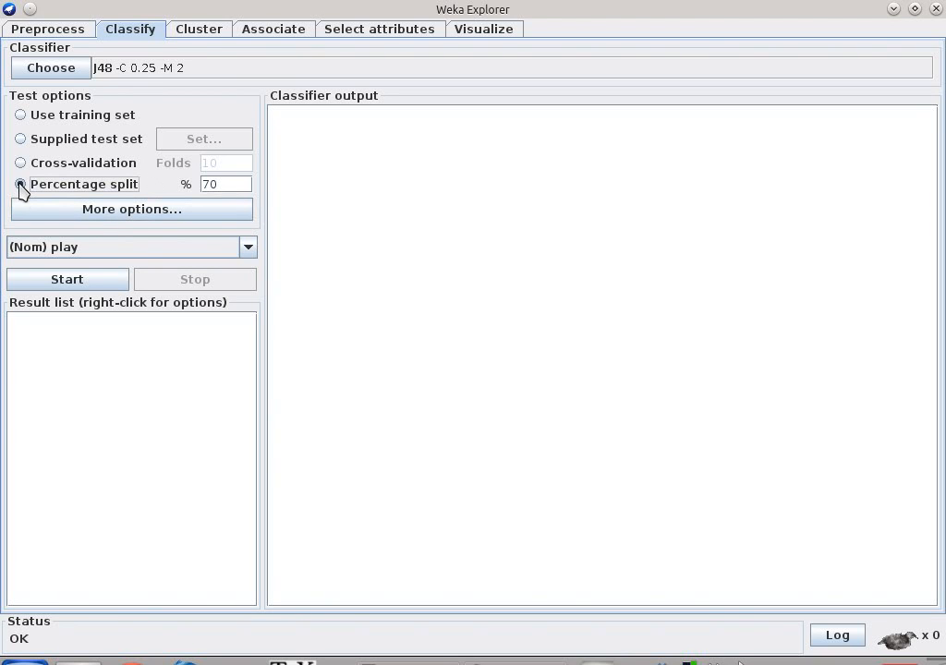
# - Run the J48 classifier with the 70% split and review its output from the run information to the confusion matrix
pyautogui.click(219, 185)
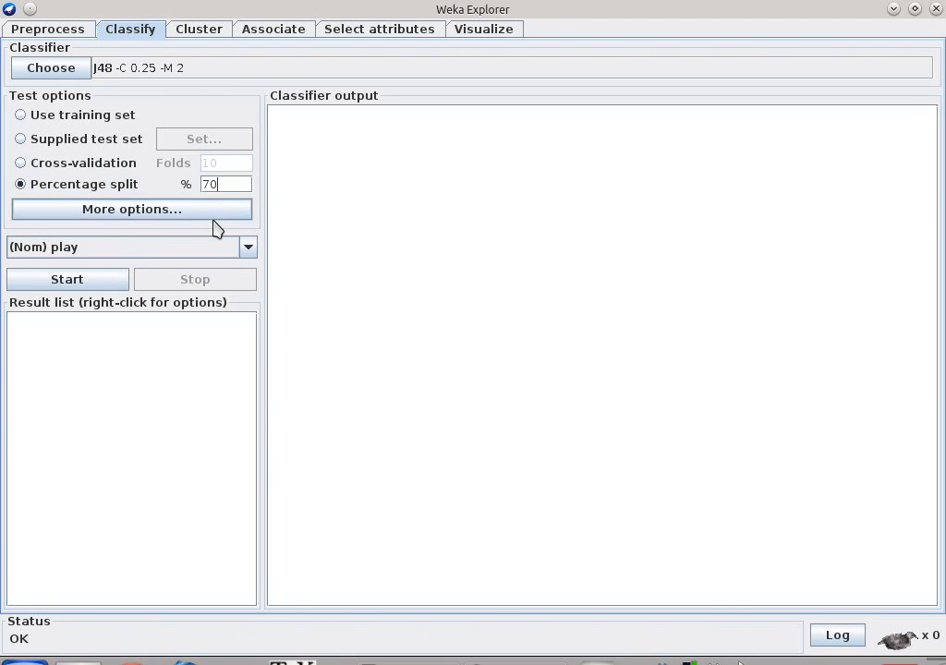
pyautogui.click(67, 280)
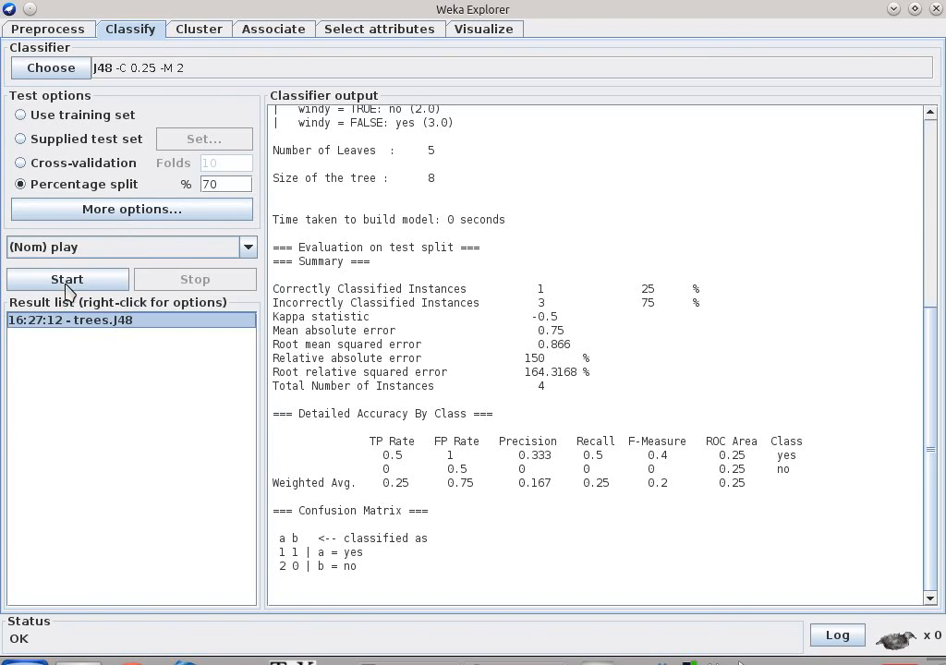
pyautogui.scroll(8, 453, 416)
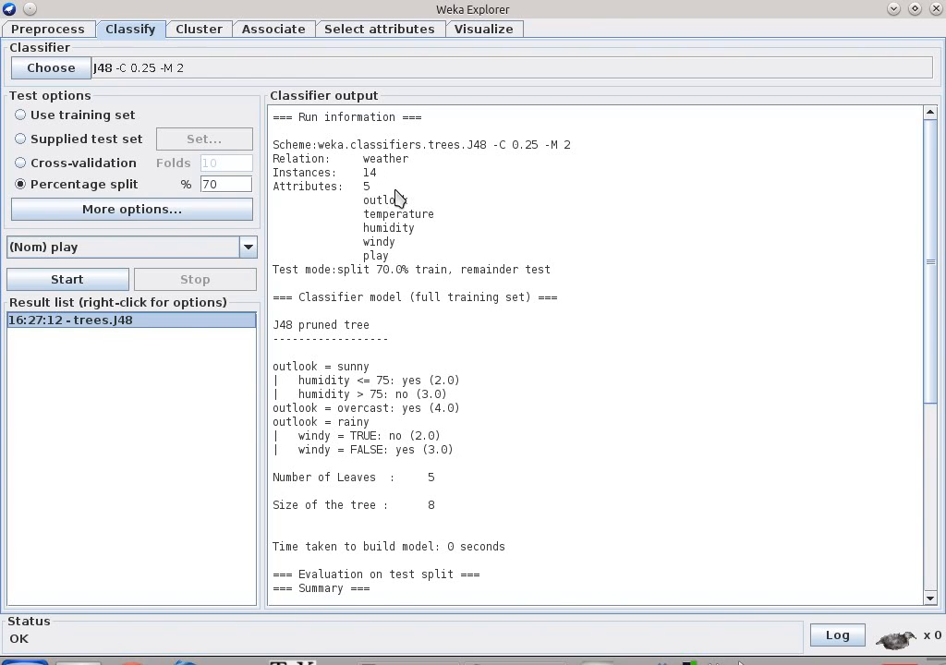
pyautogui.scroll(-2, 397, 197)
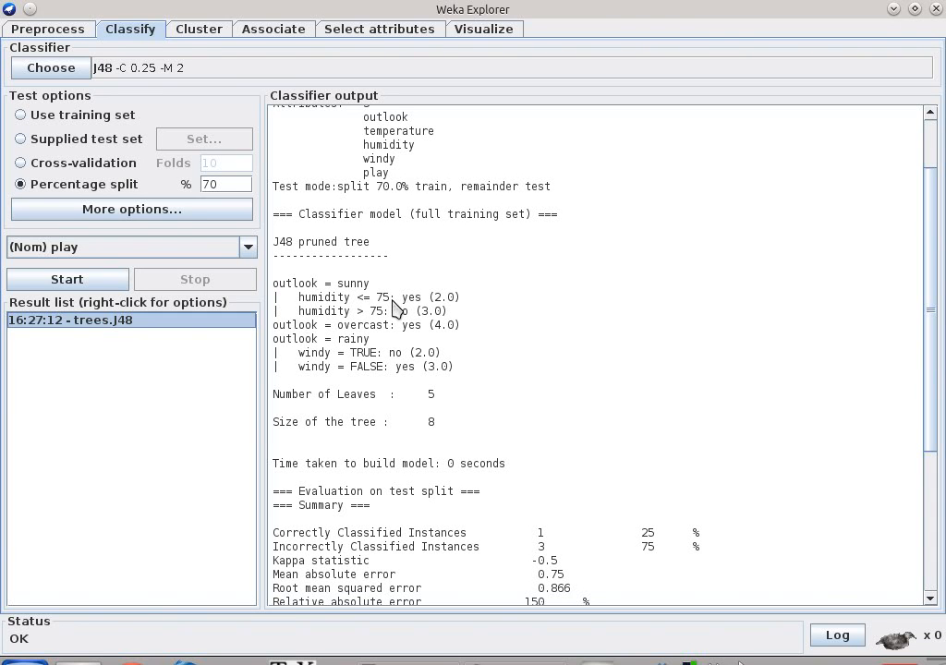
pyautogui.scroll(-6, 395, 307)
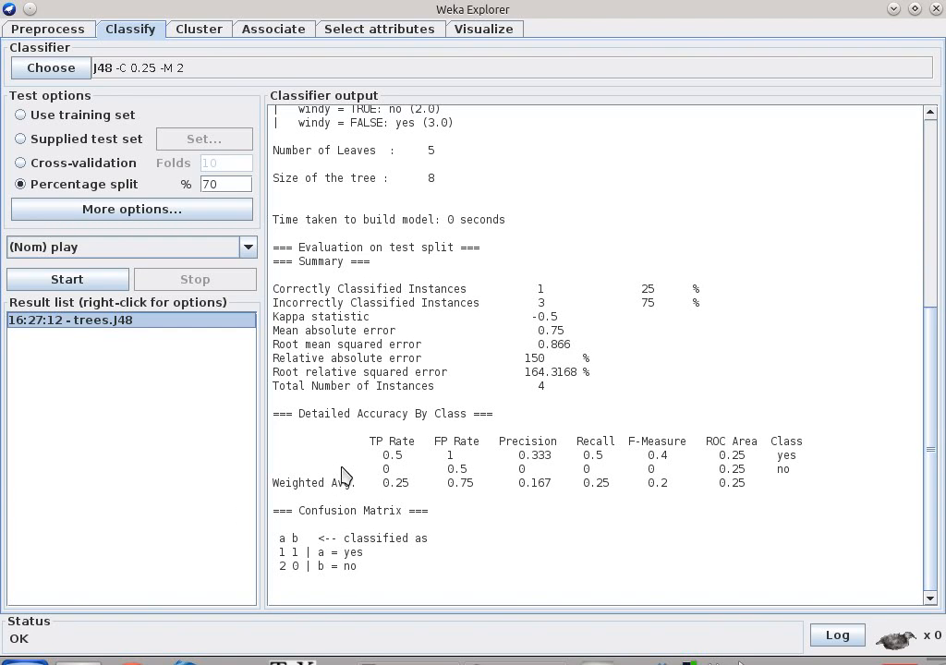
pyautogui.scroll(8, 341, 475)
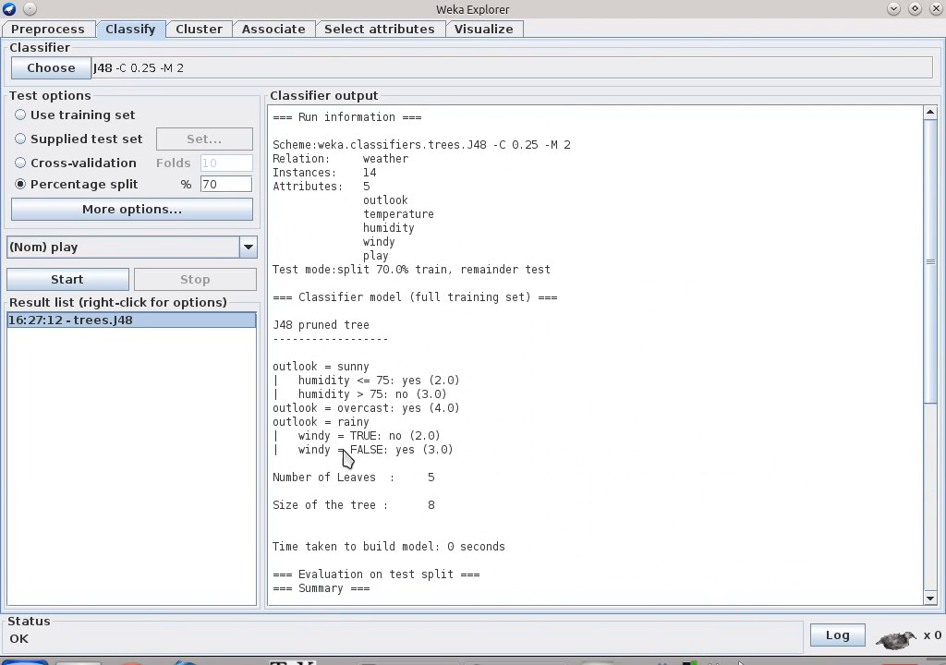
pyautogui.scroll(-8, 400, 294)
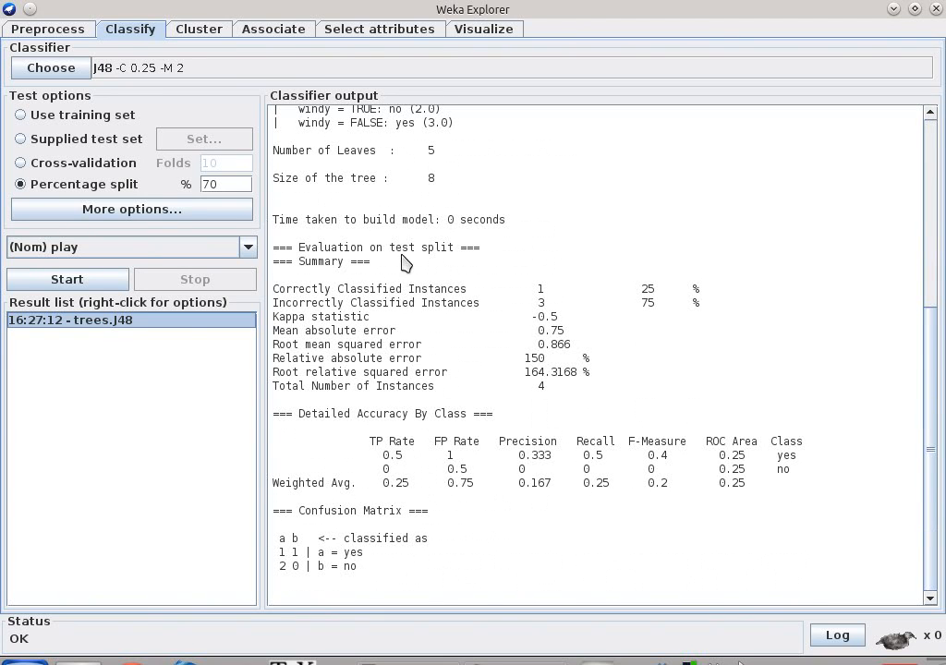
# - Change the classifier to the lazy IBk algorithm and run it on the weather data
pyautogui.click(54, 70)
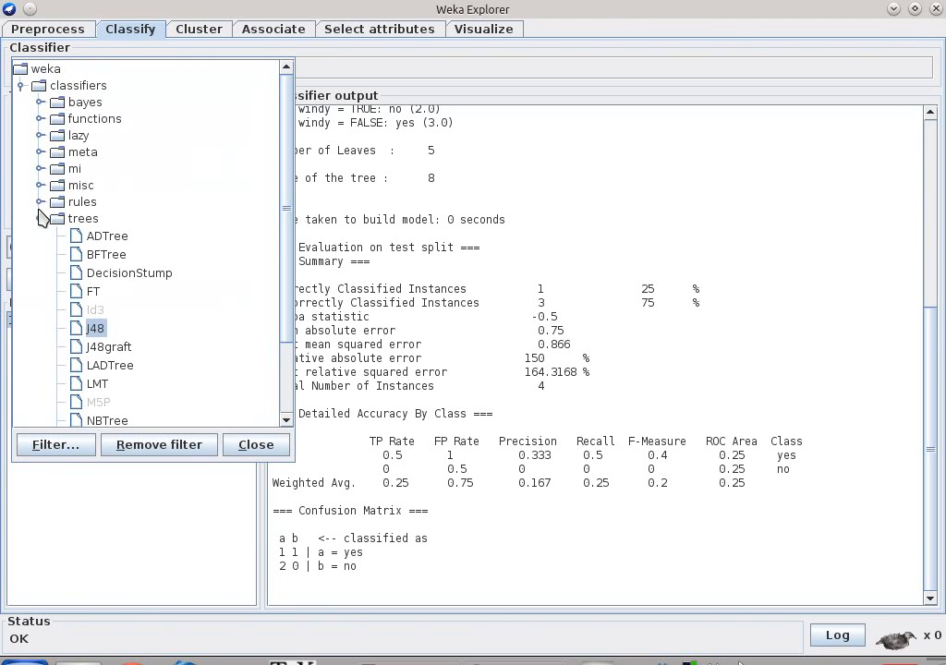
pyautogui.click(39, 135)
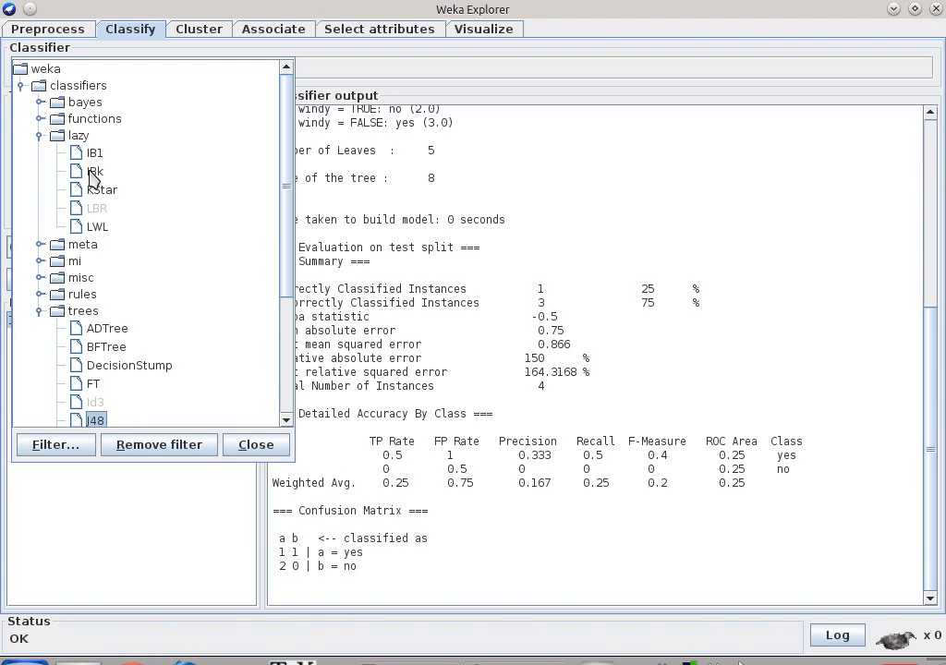
pyautogui.click(91, 172)
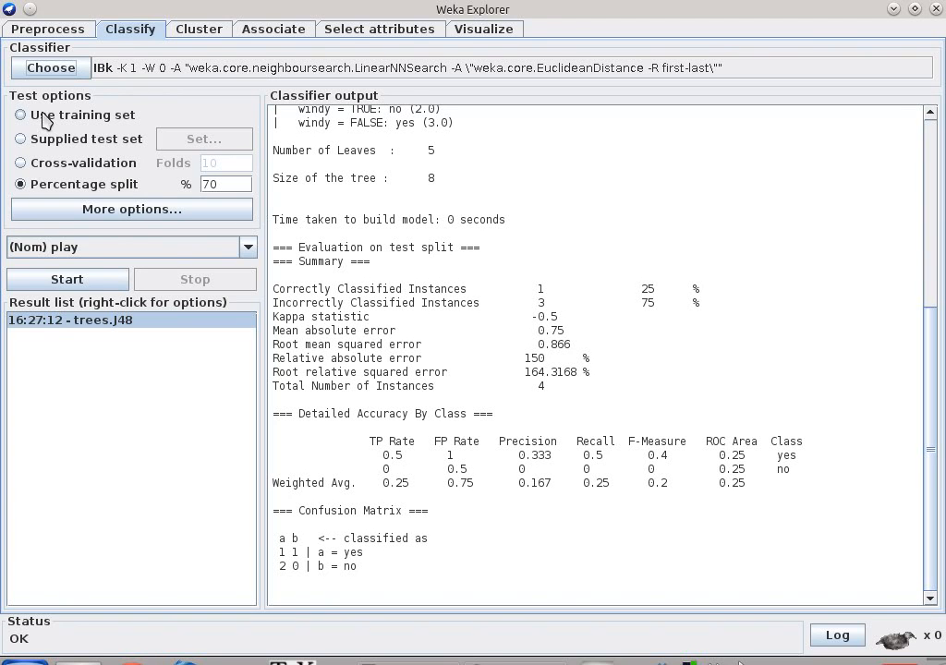
pyautogui.click(63, 280)
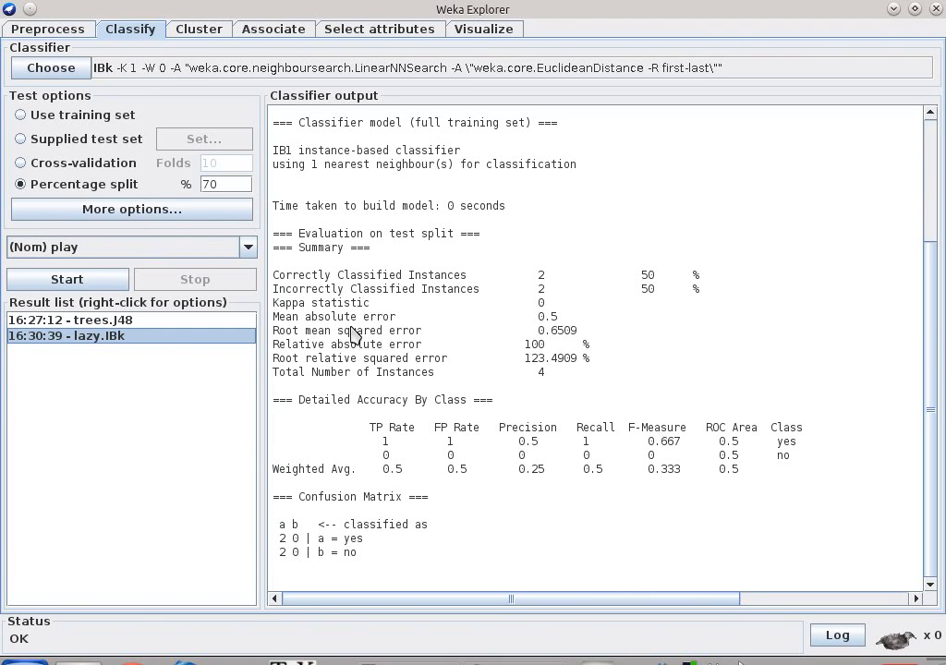
# - Close the Explorer after revisiting the weather data and IBk results, and open the Weka Experimenter
pyautogui.click(56, 31)
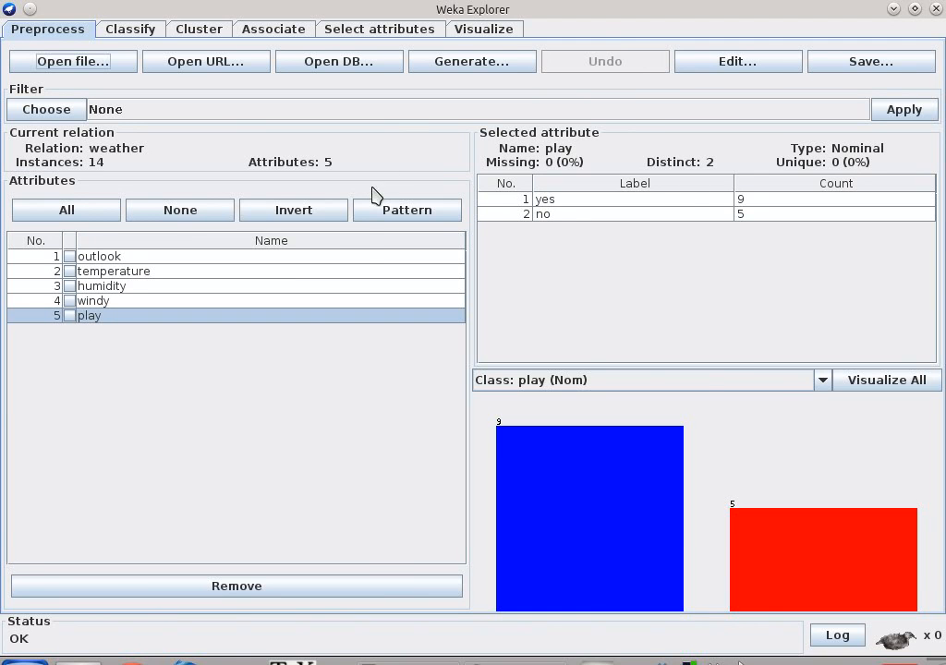
pyautogui.click(111, 29)
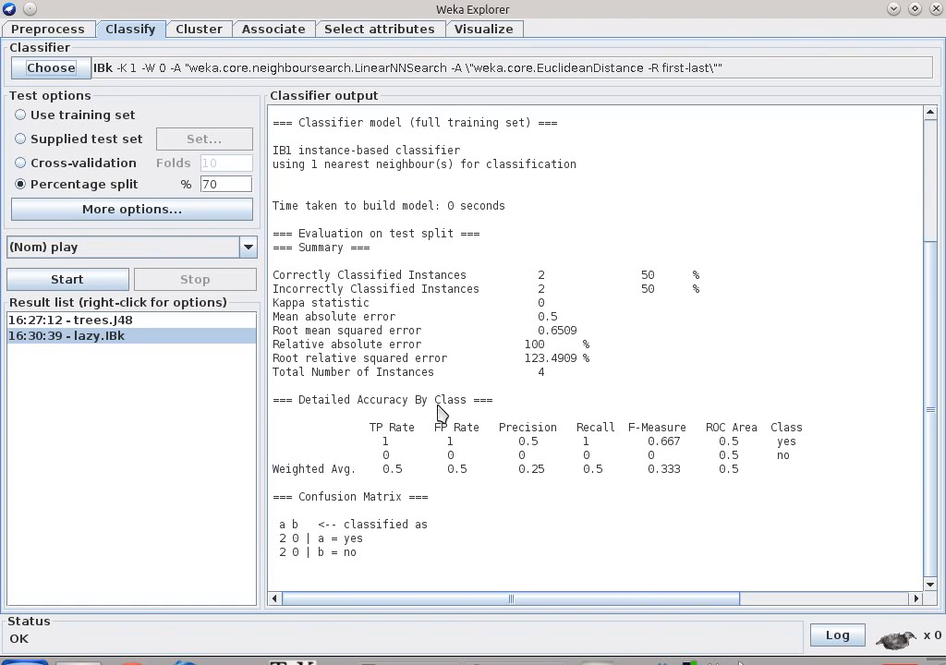
pyautogui.click(32, 26)
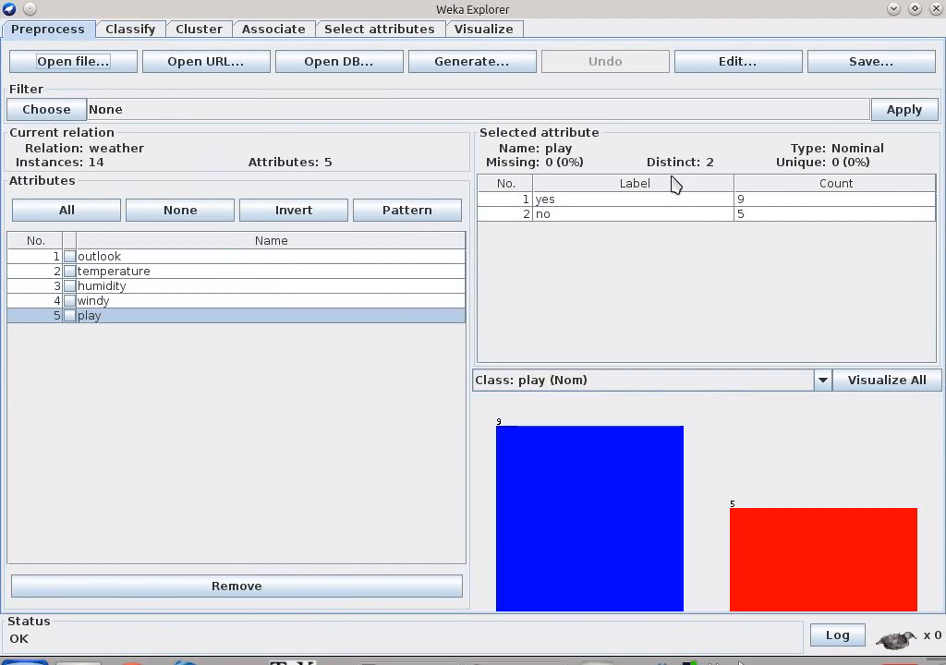
pyautogui.click(936, 9)
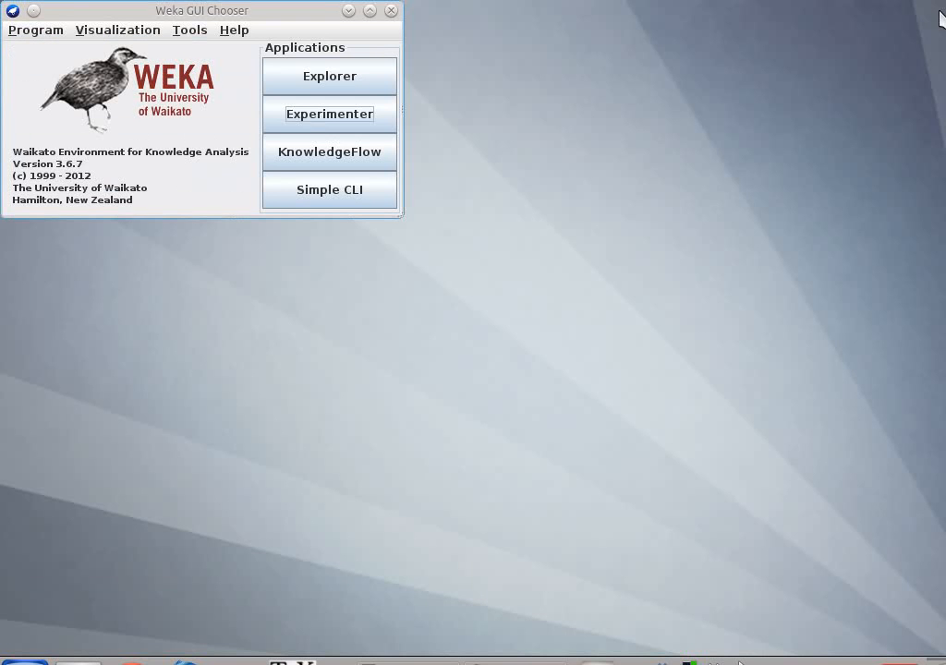
pyautogui.click(316, 118)
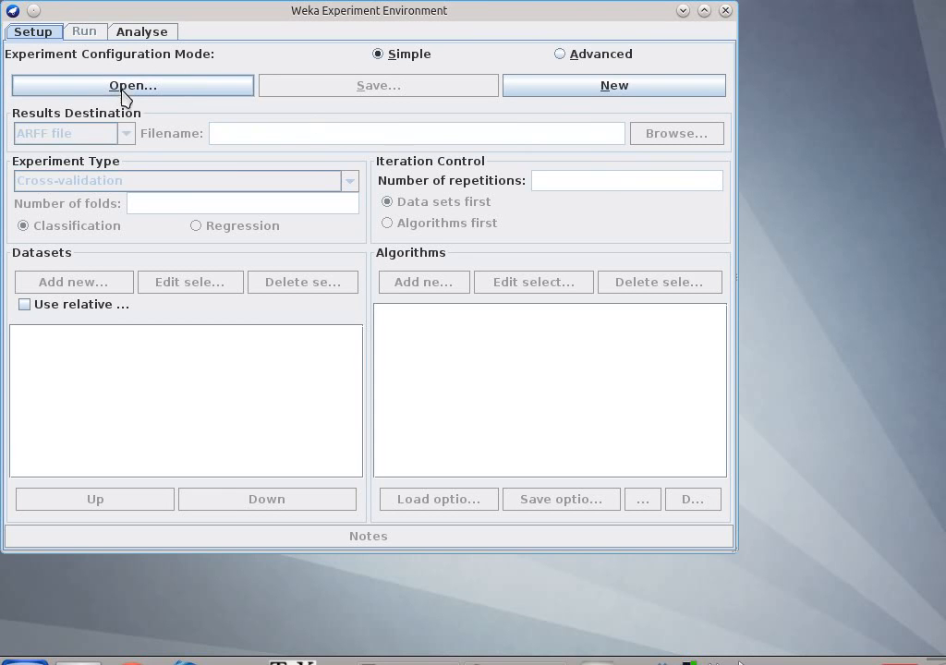
# - Create a new experiment and set its type to Train/Test Percentage Split (data randomized)
pyautogui.click(615, 93)
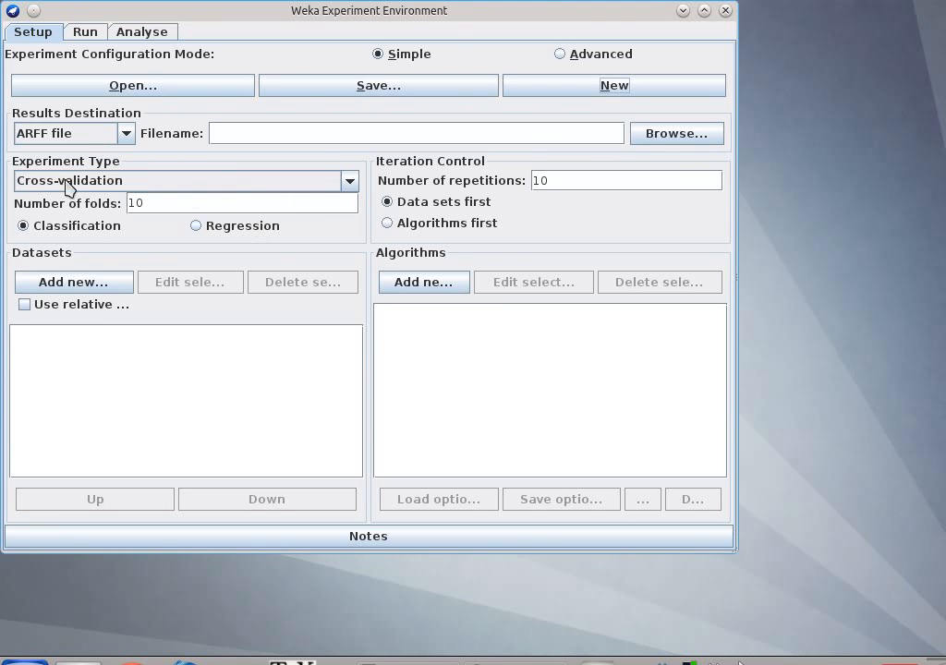
pyautogui.click(351, 185)
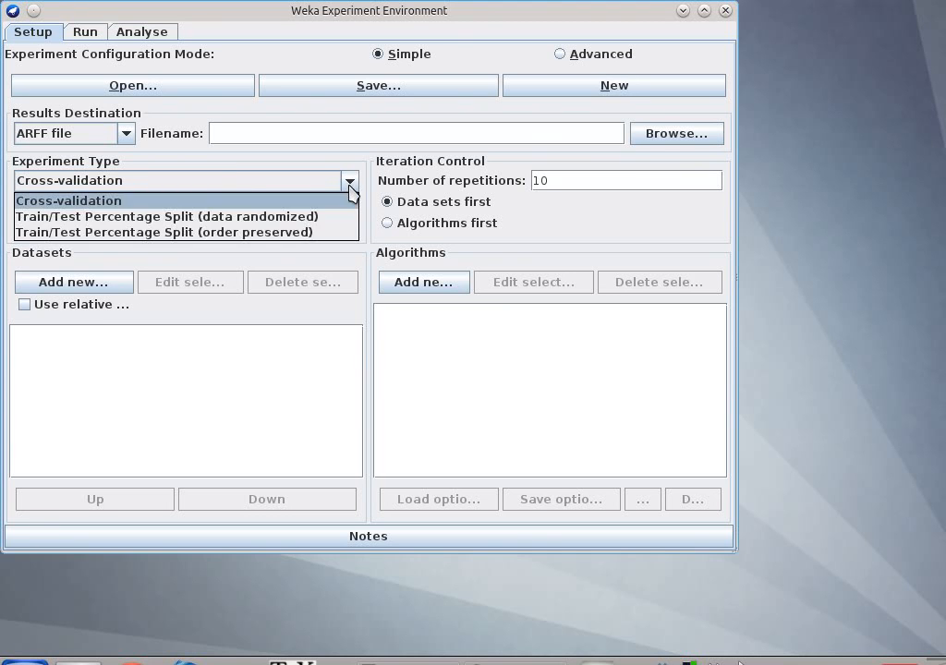
pyautogui.click(257, 218)
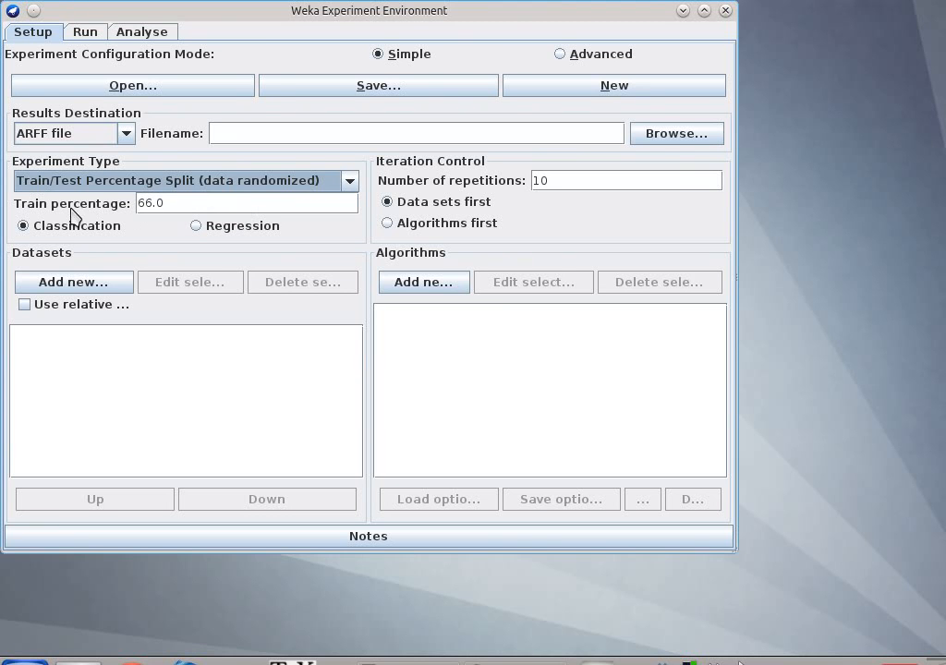
pyautogui.doubleClick(150, 205)
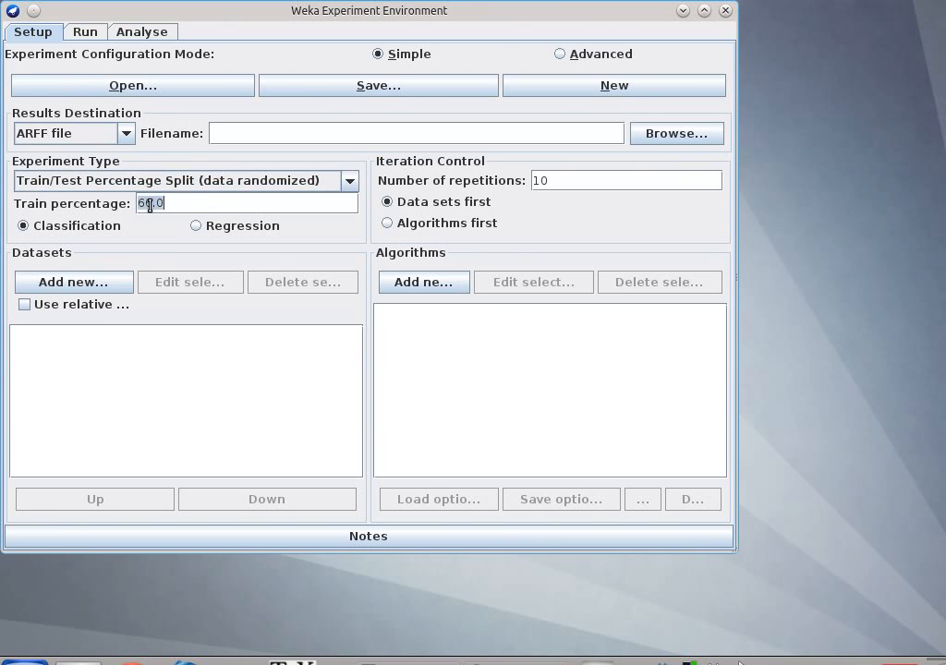
pyautogui.click(191, 205)
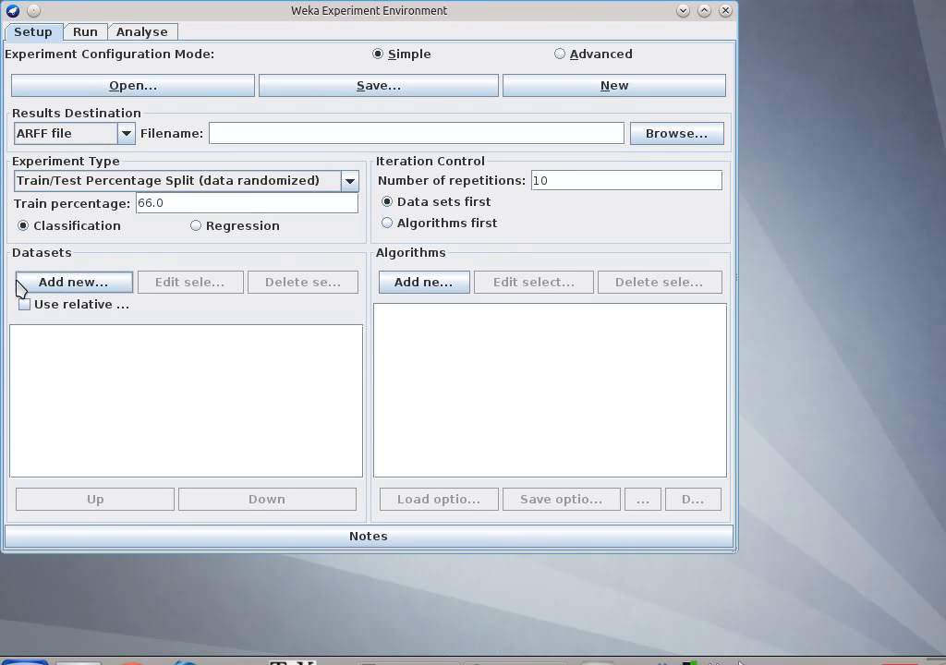
# - Add weather.arff from Weka's data folder to the experiment's datasets
pyautogui.click(61, 285)
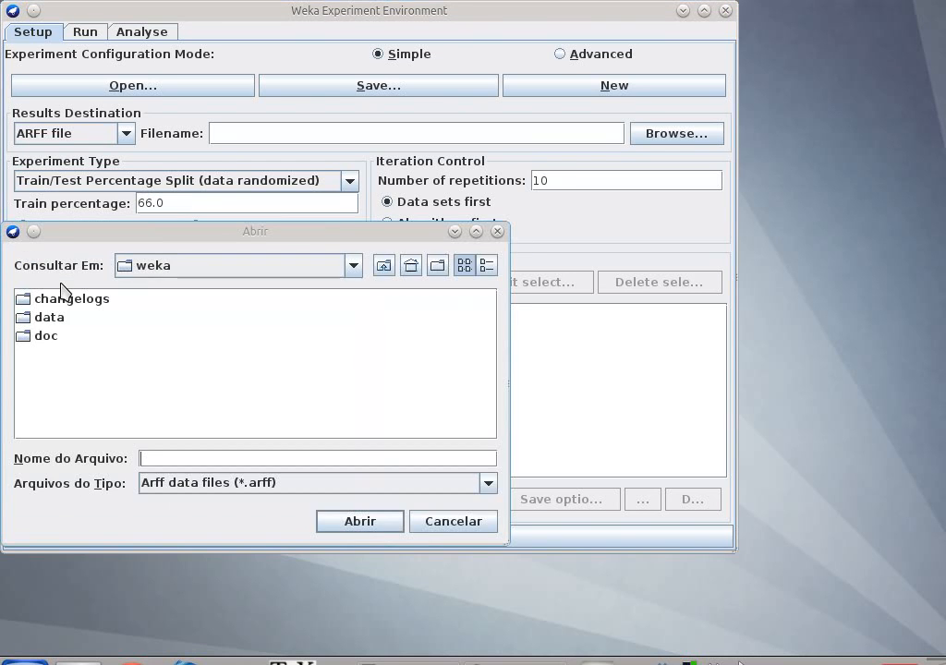
pyautogui.doubleClick(39, 318)
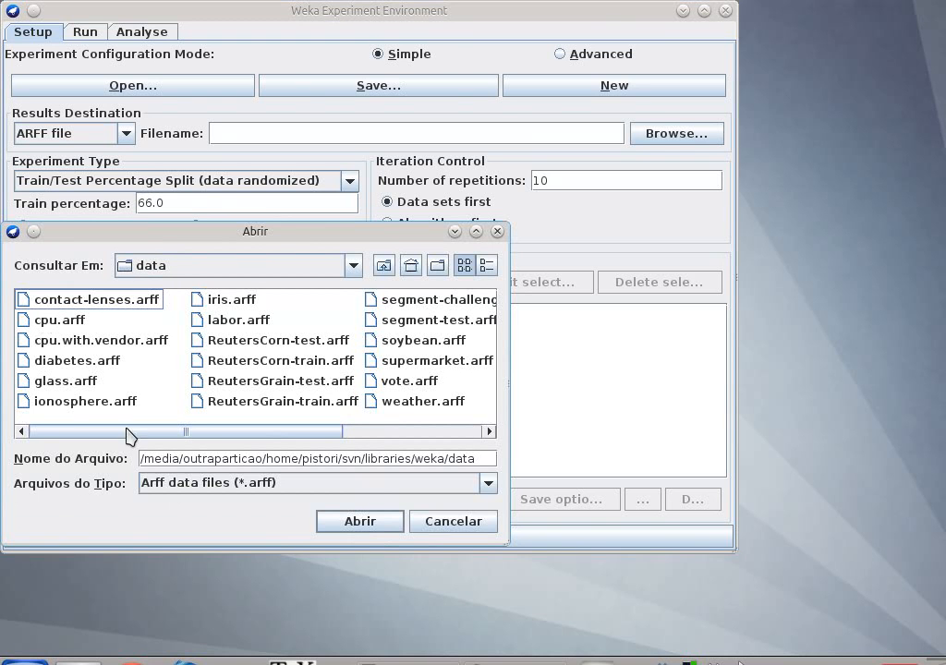
pyautogui.click(393, 405)
pyautogui.click(347, 514)
# - Add iris.arff and diabetes.arff to the experiment's datasets
pyautogui.click(63, 285)
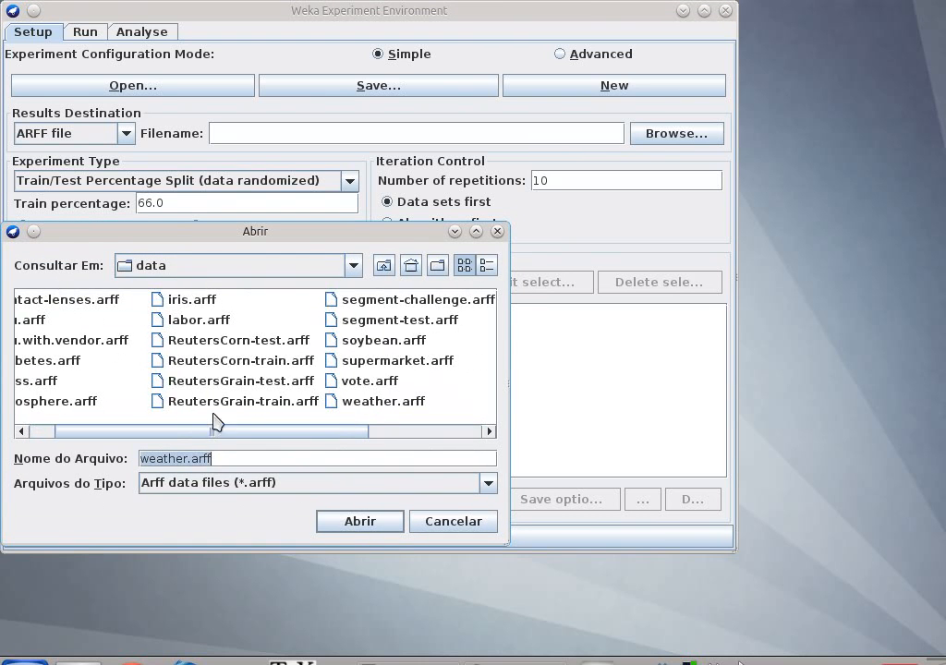
pyautogui.moveTo(199, 431); pyautogui.dragTo(140, 431)
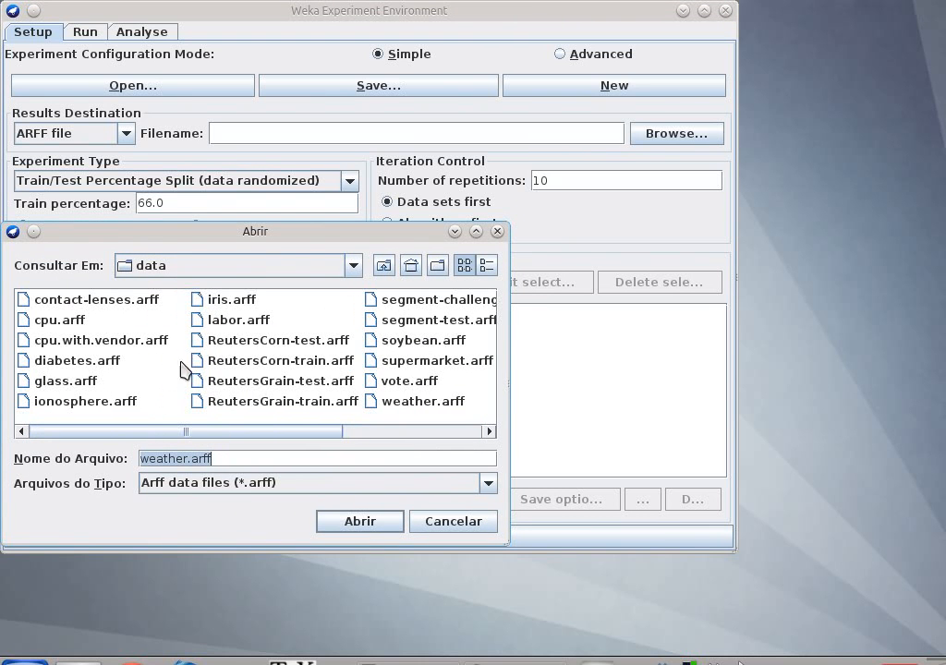
pyautogui.click(221, 305)
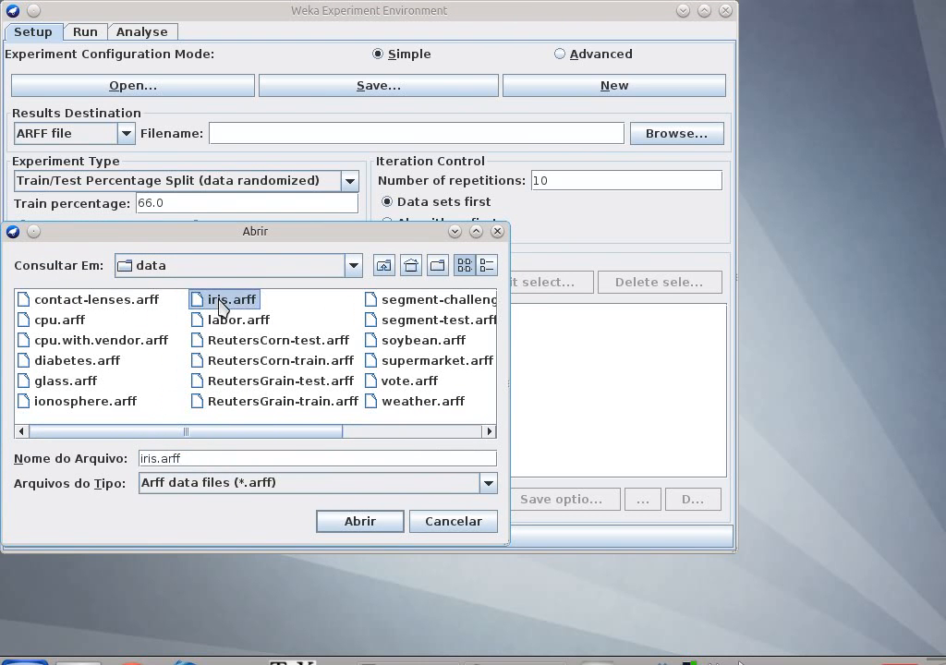
pyautogui.click(366, 524)
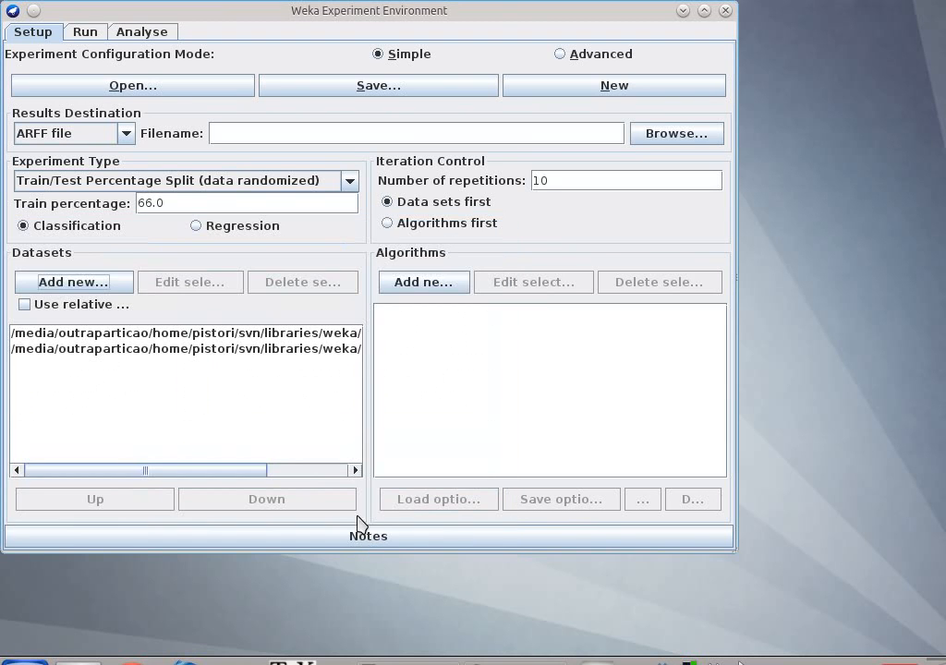
pyautogui.click(64, 281)
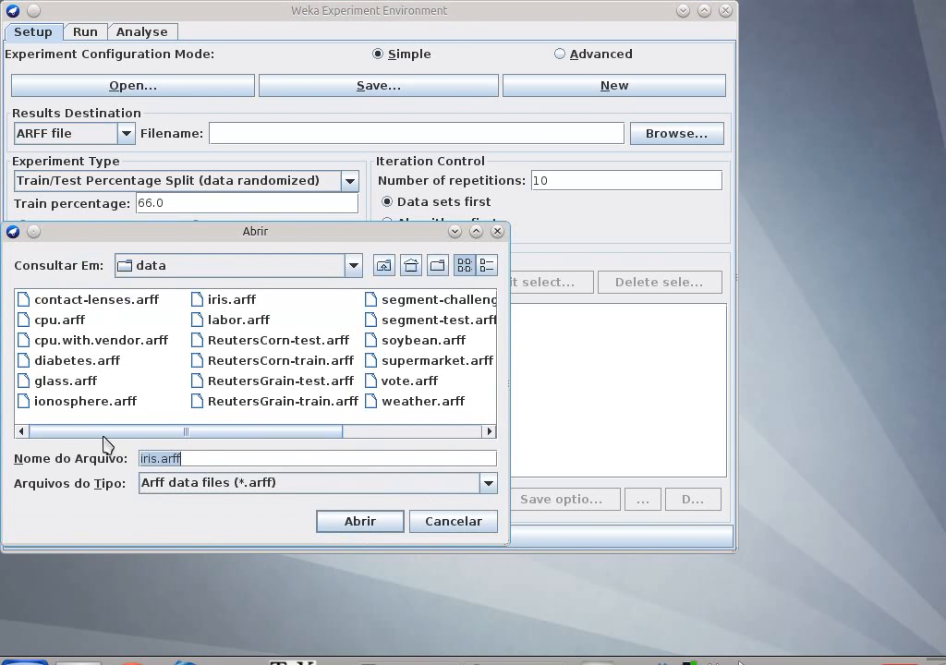
pyautogui.click(62, 362)
pyautogui.click(366, 522)
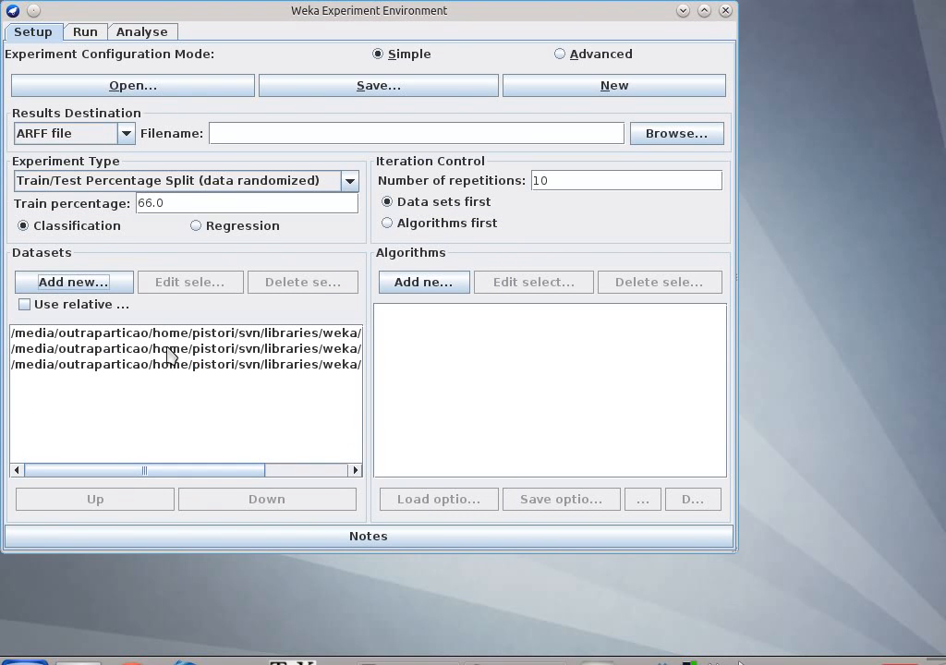
# - Add the J48 decision tree with its default options to the experiment's algorithms
pyautogui.click(421, 287)
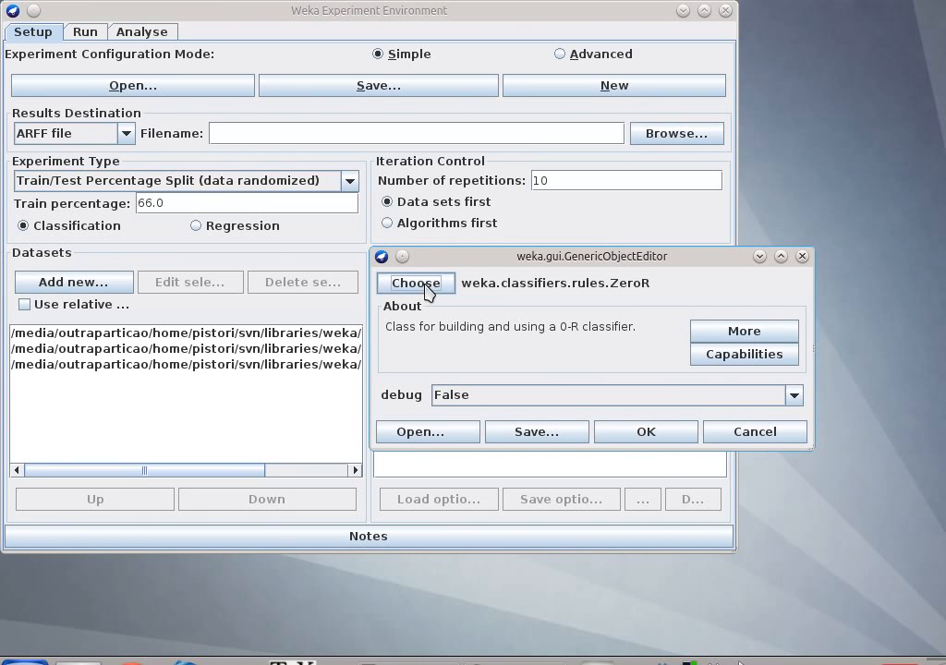
pyautogui.click(416, 283)
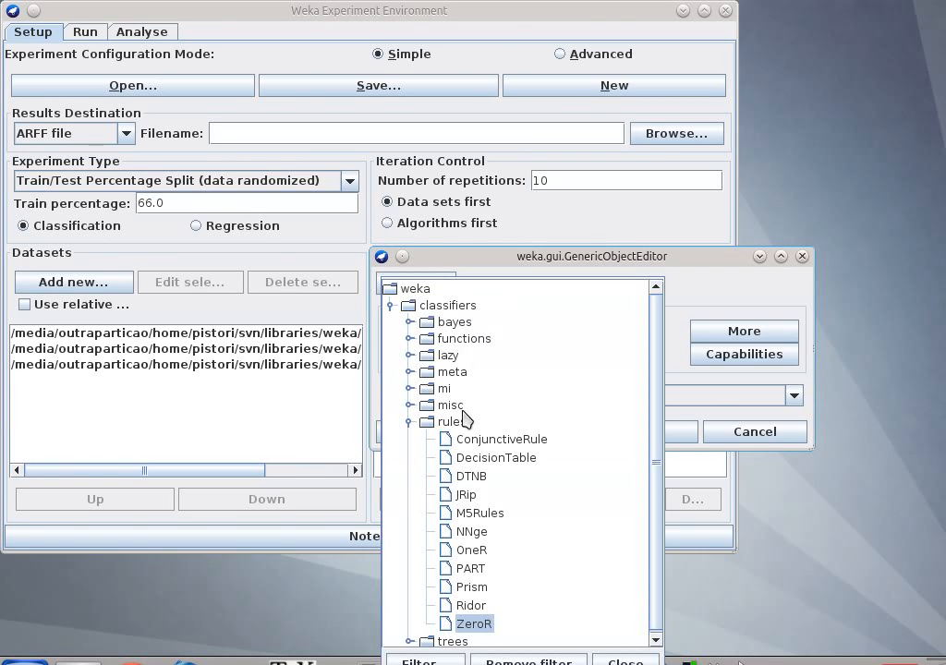
pyautogui.click(411, 638)
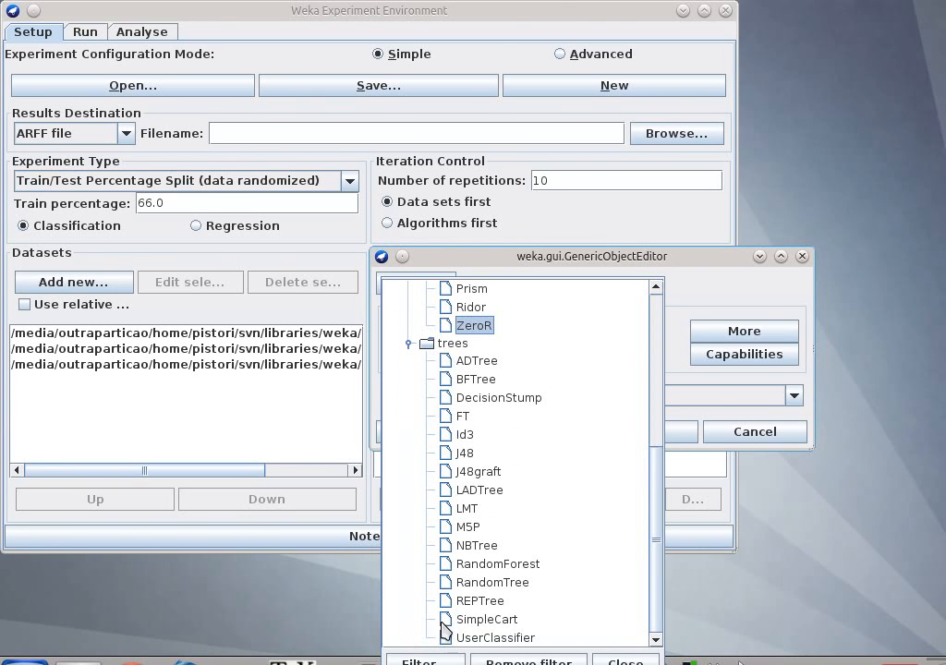
pyautogui.click(462, 455)
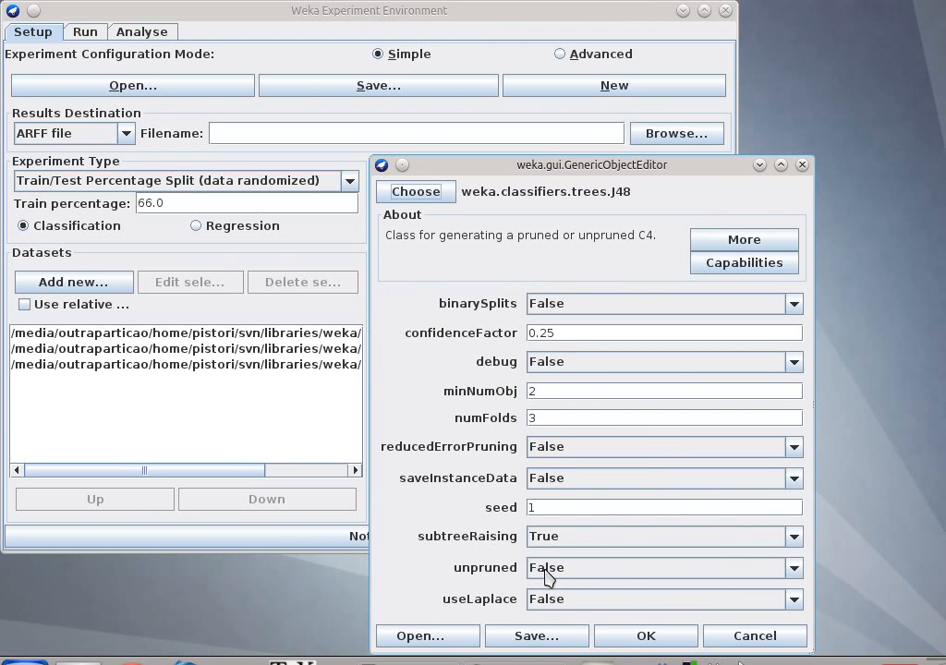
pyautogui.click(650, 643)
# - Add the lazy IBk classifier with its default options to the experiment's algorithms
pyautogui.click(400, 284)
pyautogui.click(418, 192)
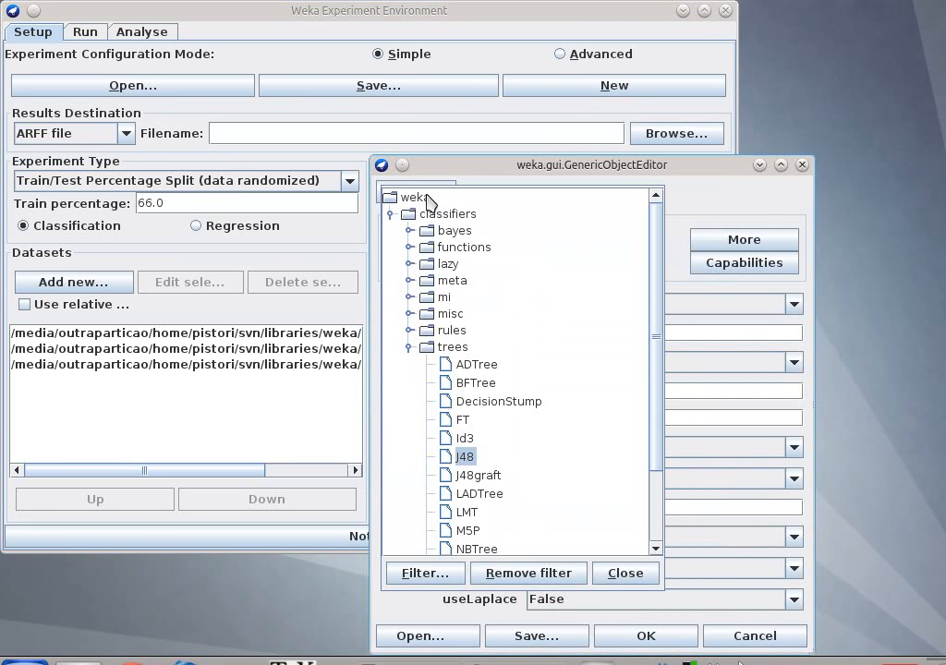
pyautogui.click(410, 266)
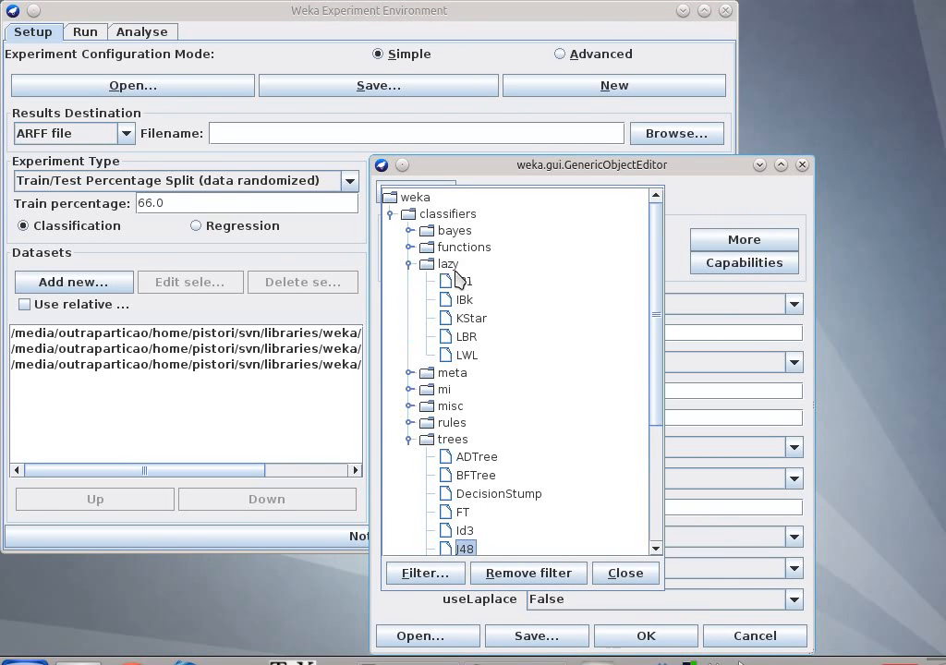
pyautogui.click(462, 300)
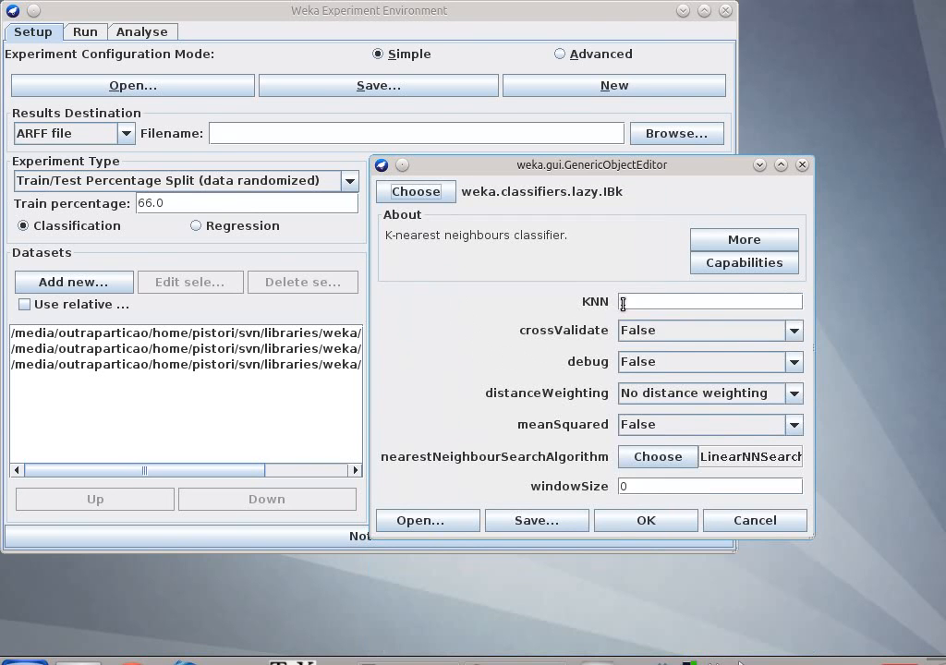
pyautogui.click(629, 522)
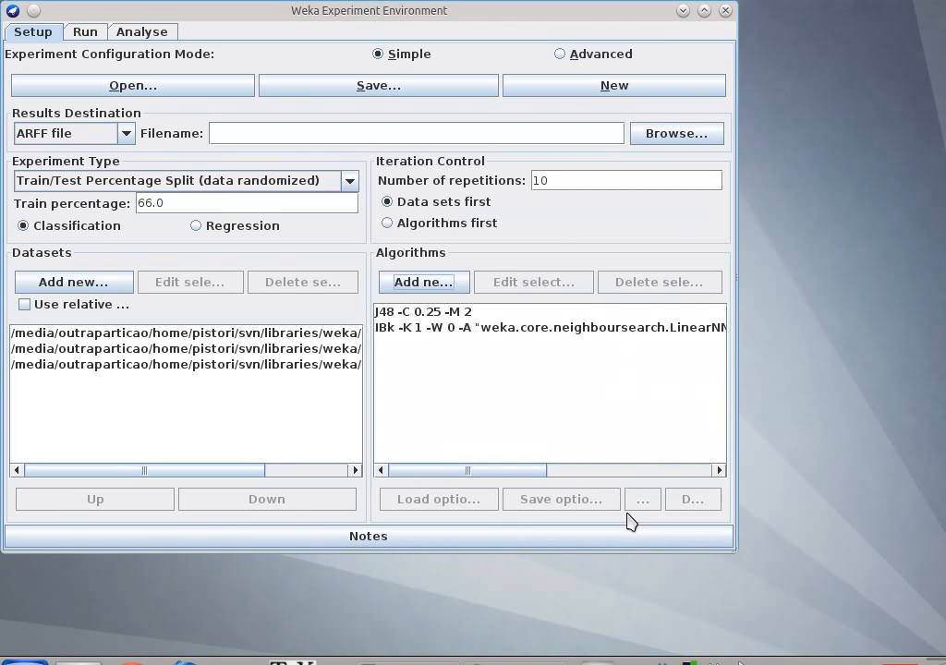
# - Add a second IBk classifier with KNN set to 5 to the experiment's algorithms
pyautogui.click(419, 285)
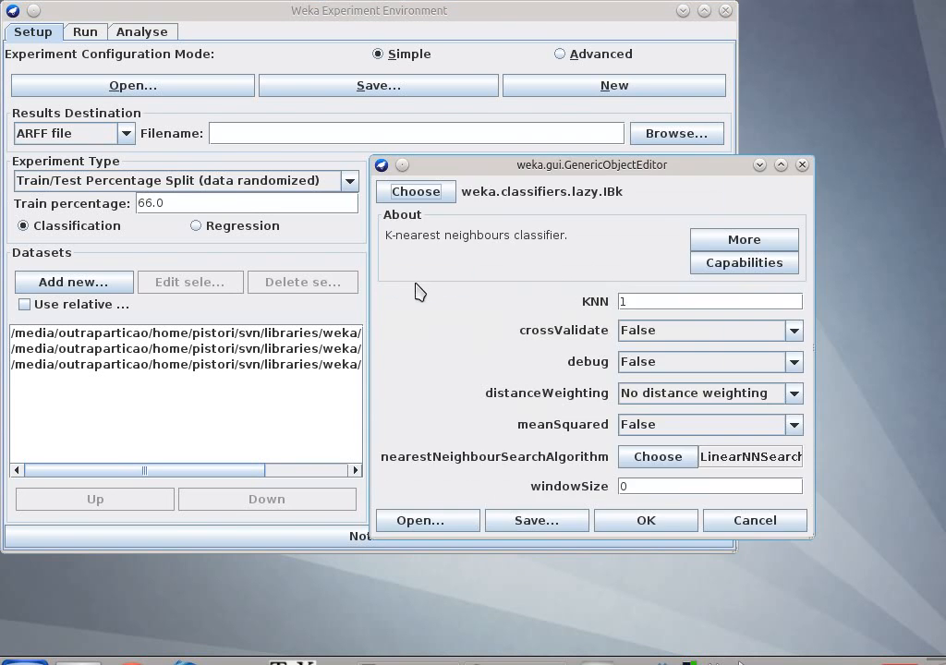
pyautogui.write('5')
pyautogui.click(640, 517)
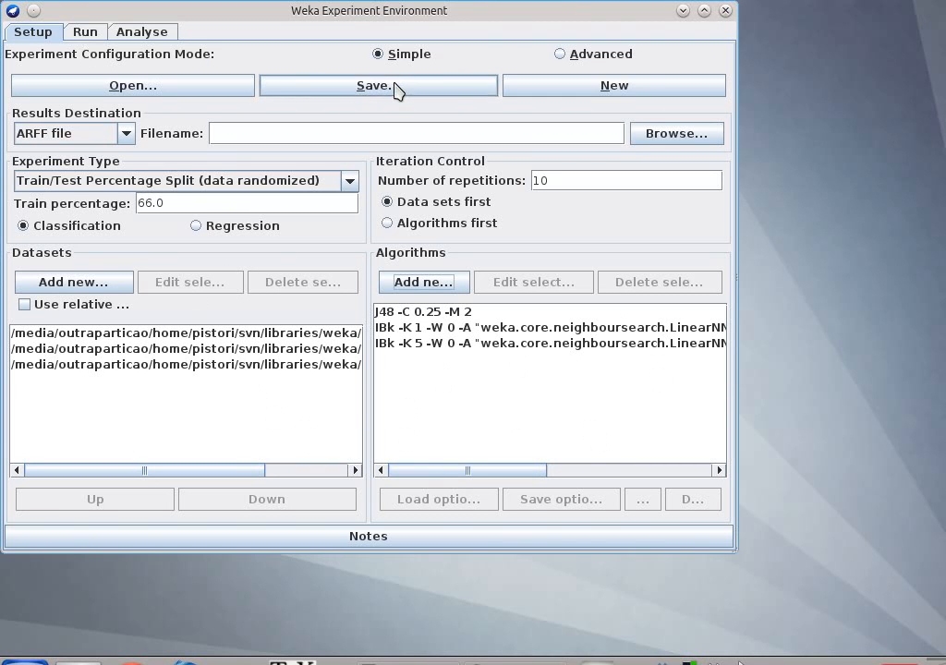
# - Run the experiment and load its results as the source for the analysis
pyautogui.click(85, 33)
pyautogui.click(148, 66)
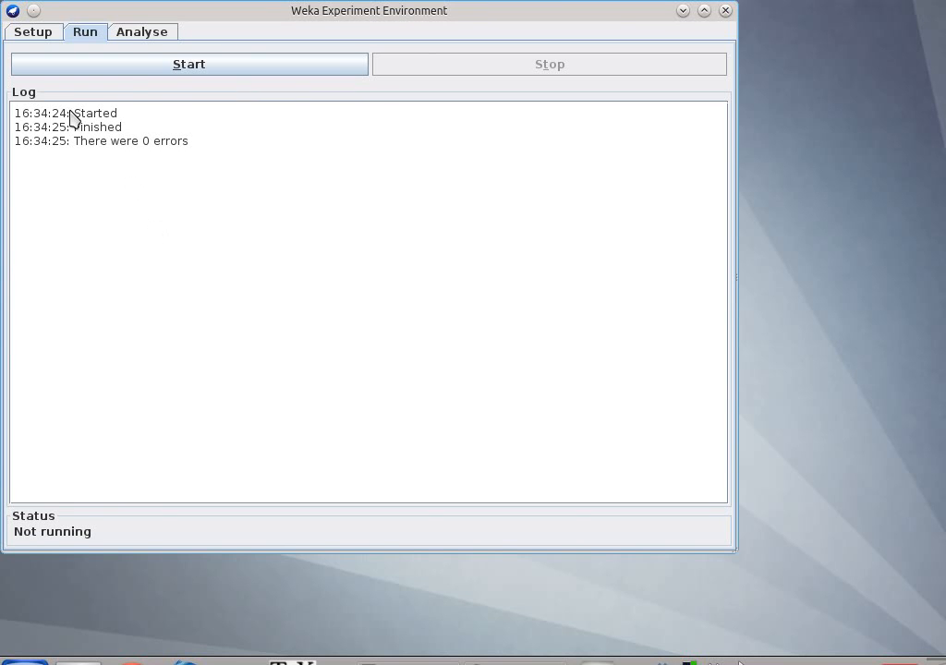
pyautogui.click(146, 35)
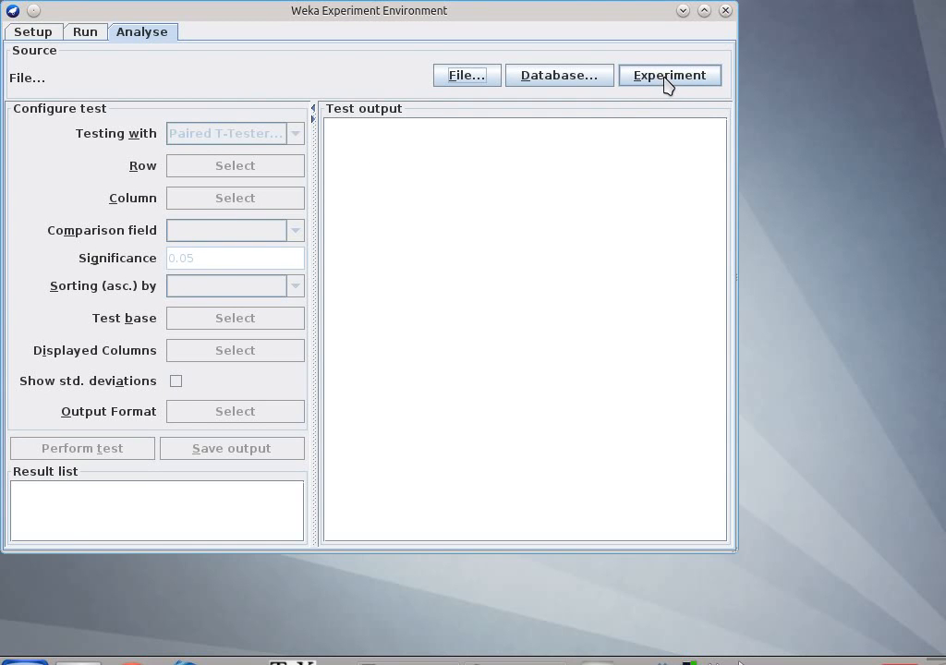
pyautogui.click(35, 33)
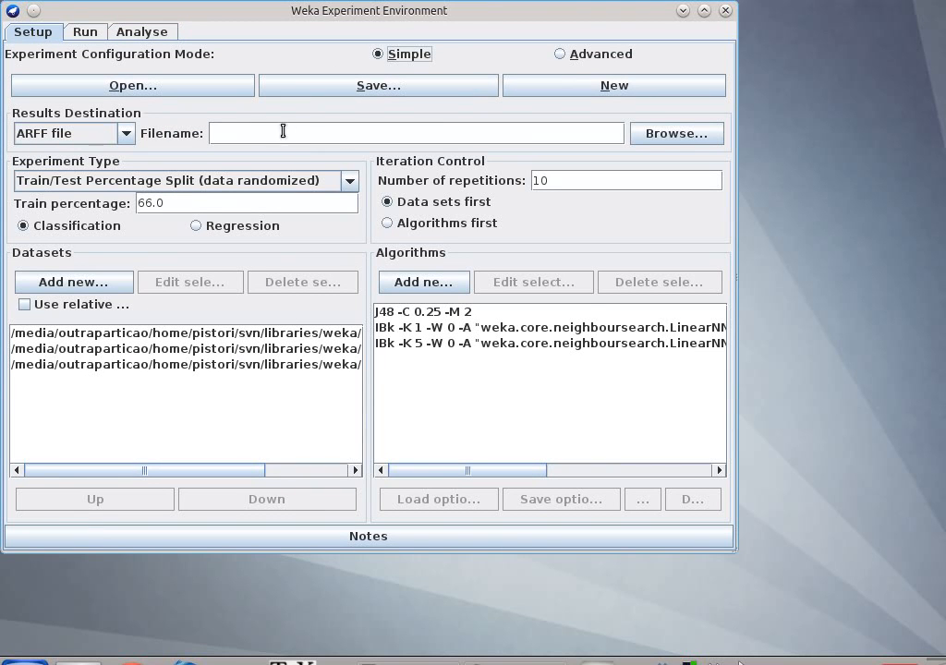
pyautogui.click(132, 35)
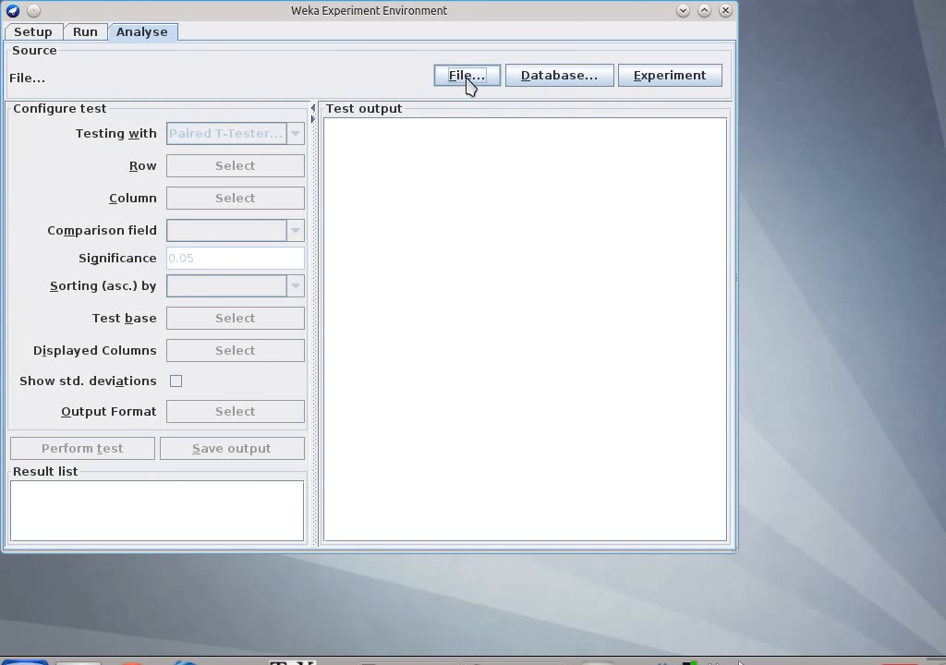
pyautogui.click(93, 39)
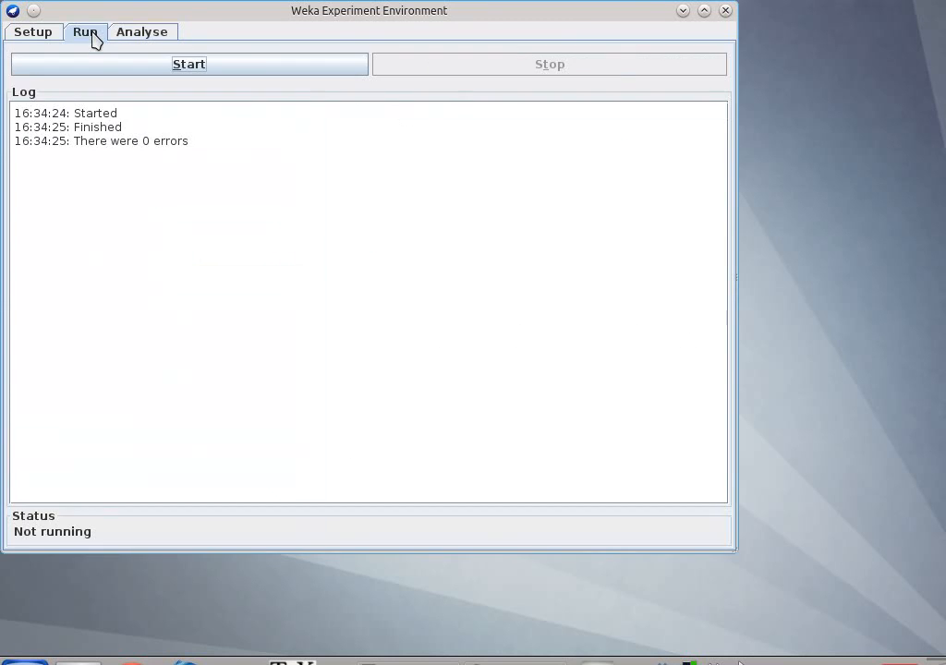
pyautogui.click(138, 39)
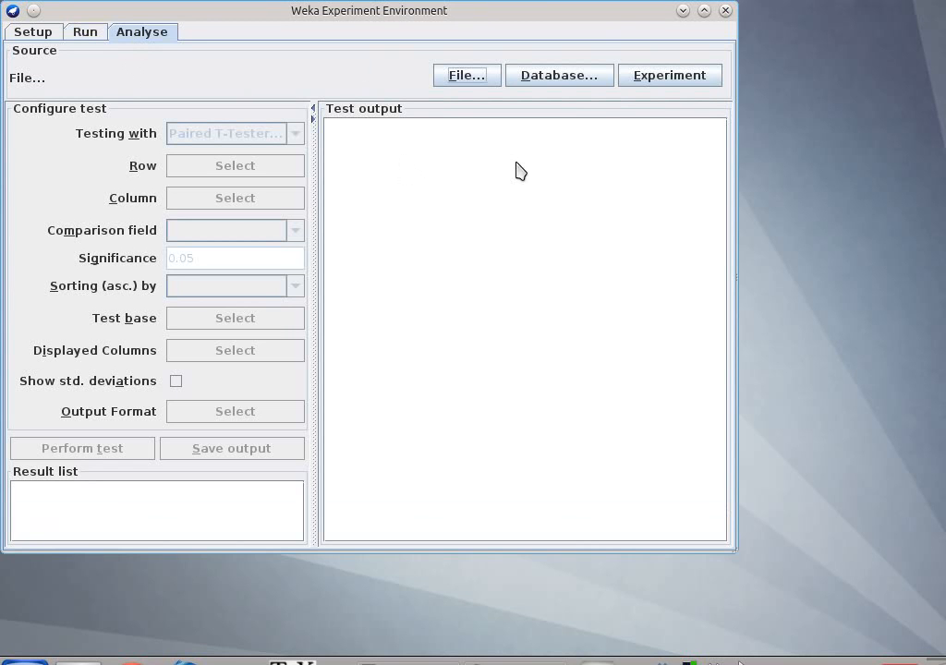
pyautogui.click(672, 77)
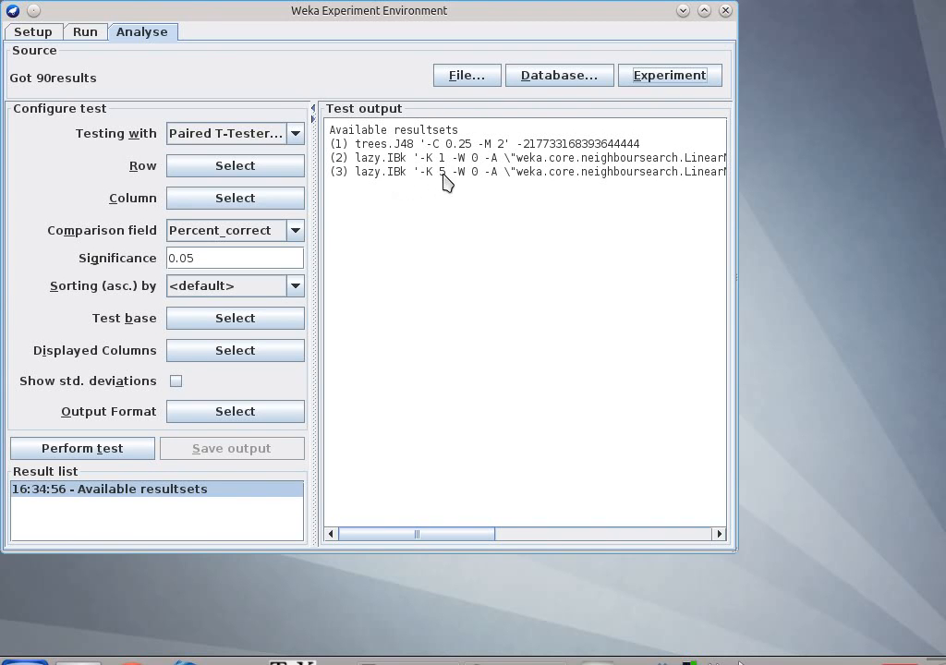
# - Look at the statistical tests available for comparing the results
pyautogui.click(296, 134)
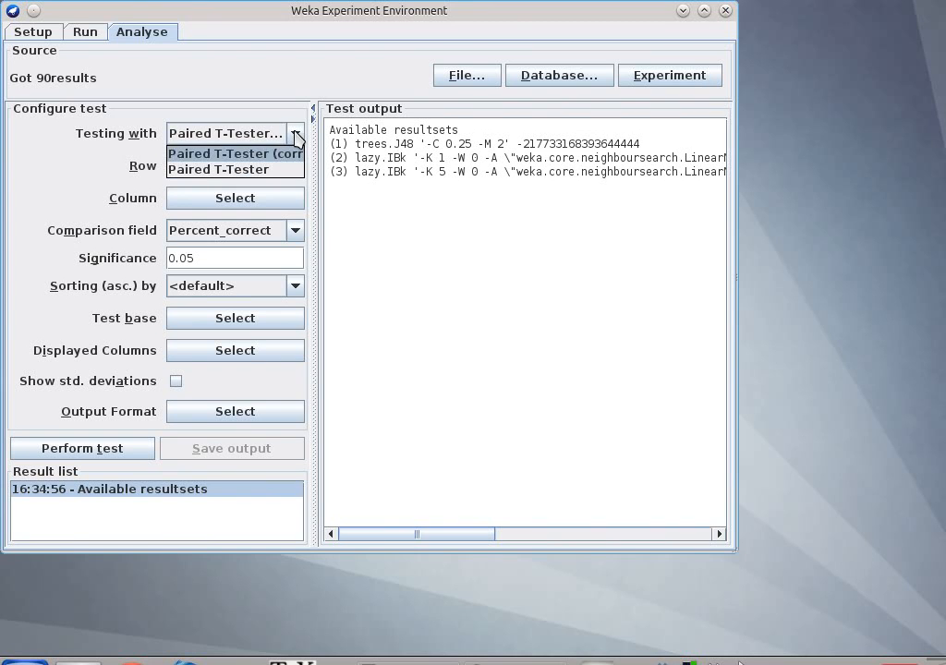
pyautogui.click(296, 135)
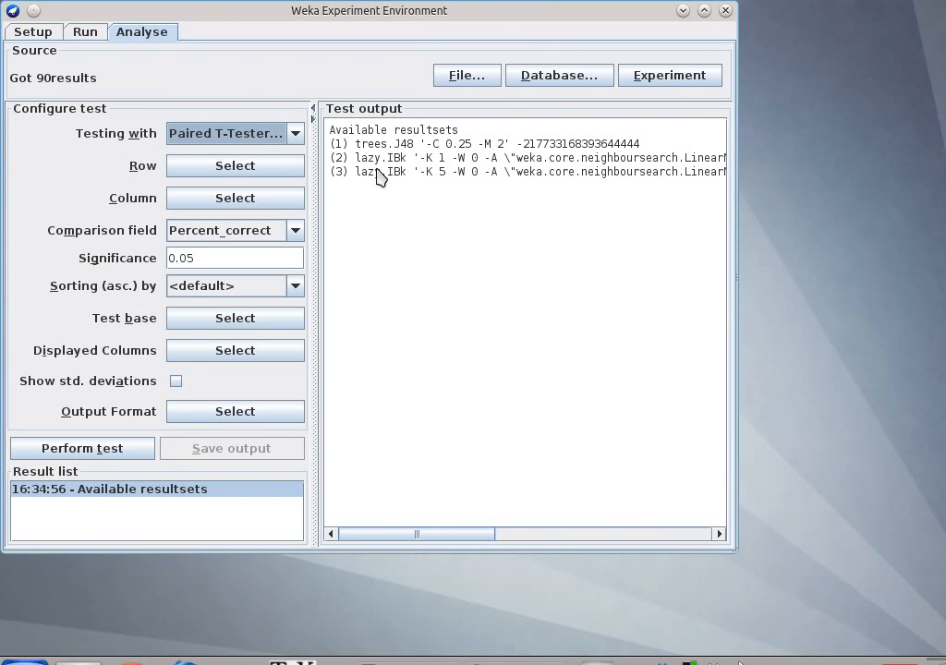
# - Maximize the experiment window, then move the IBk entry with K 5 up one place in the algorithms list and back down
pyautogui.click(33, 32)
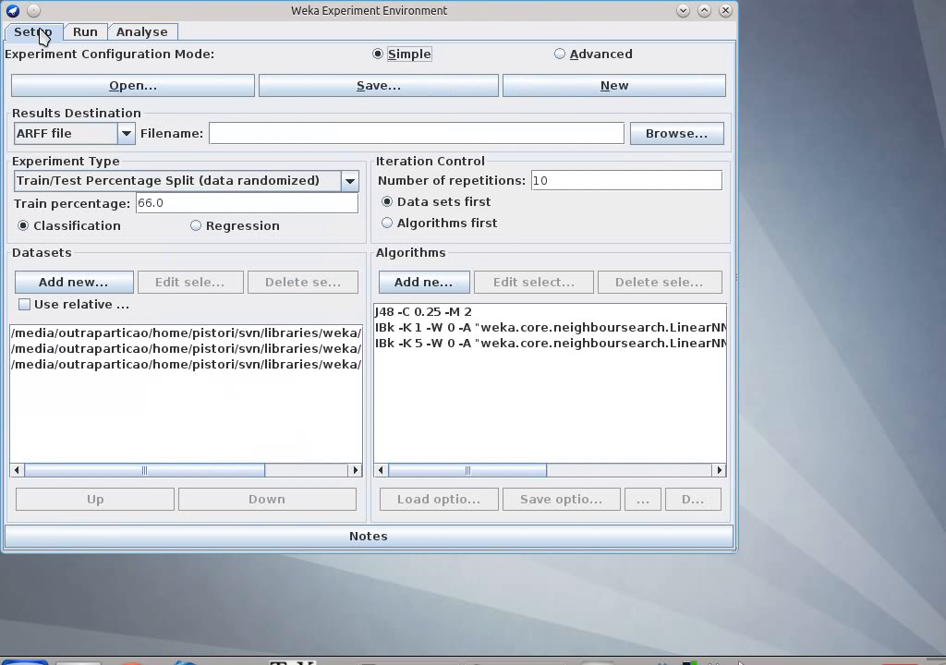
pyautogui.click(440, 346)
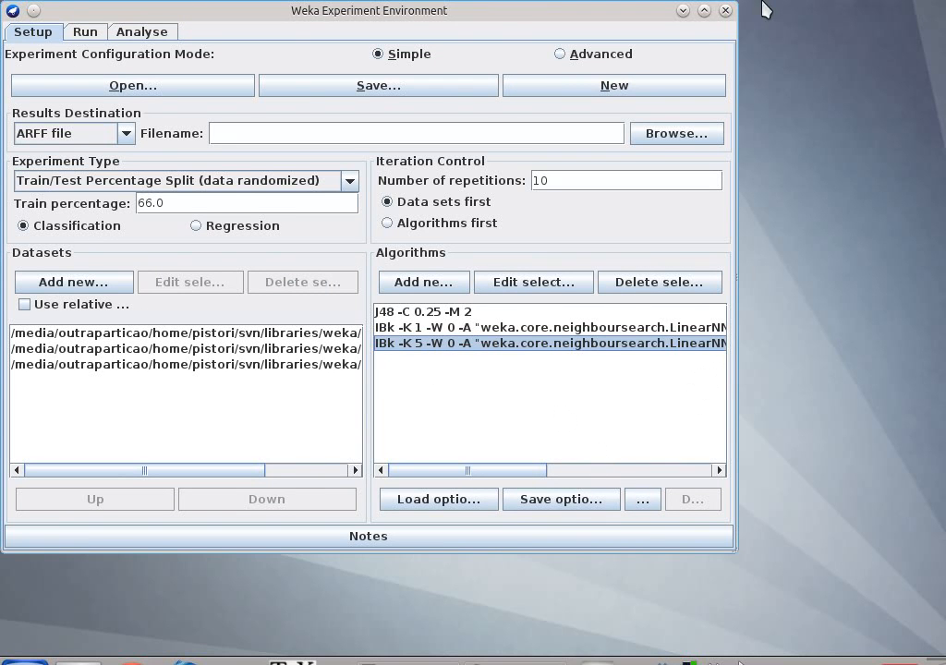
pyautogui.click(703, 11)
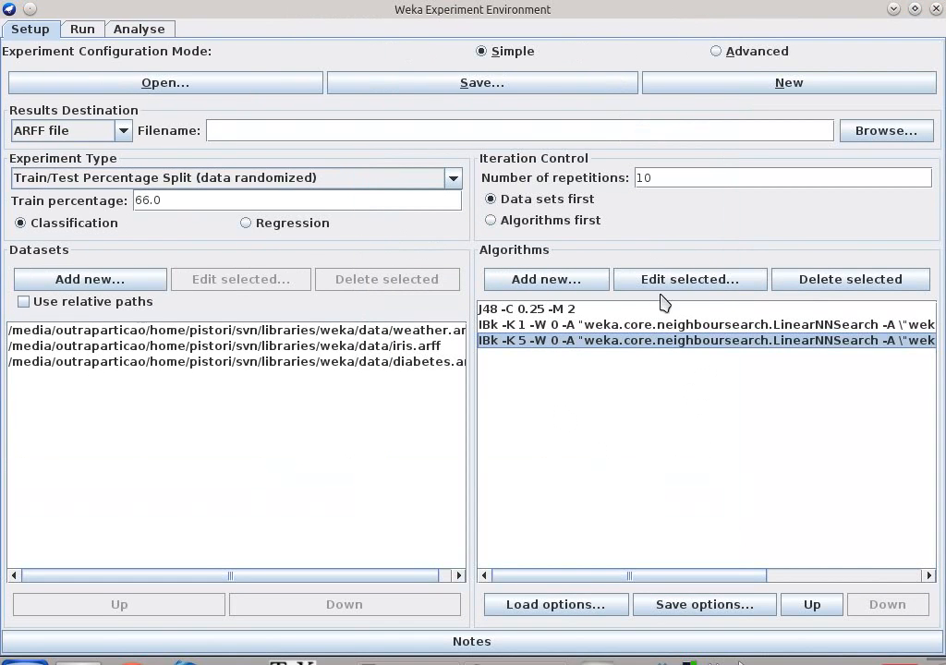
pyautogui.click(813, 605)
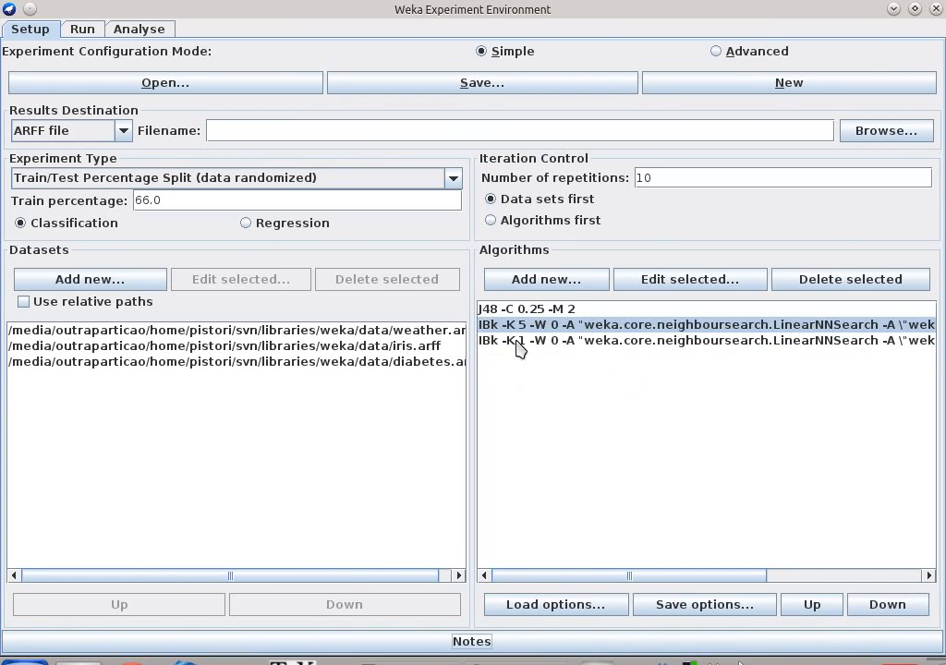
pyautogui.click(885, 605)
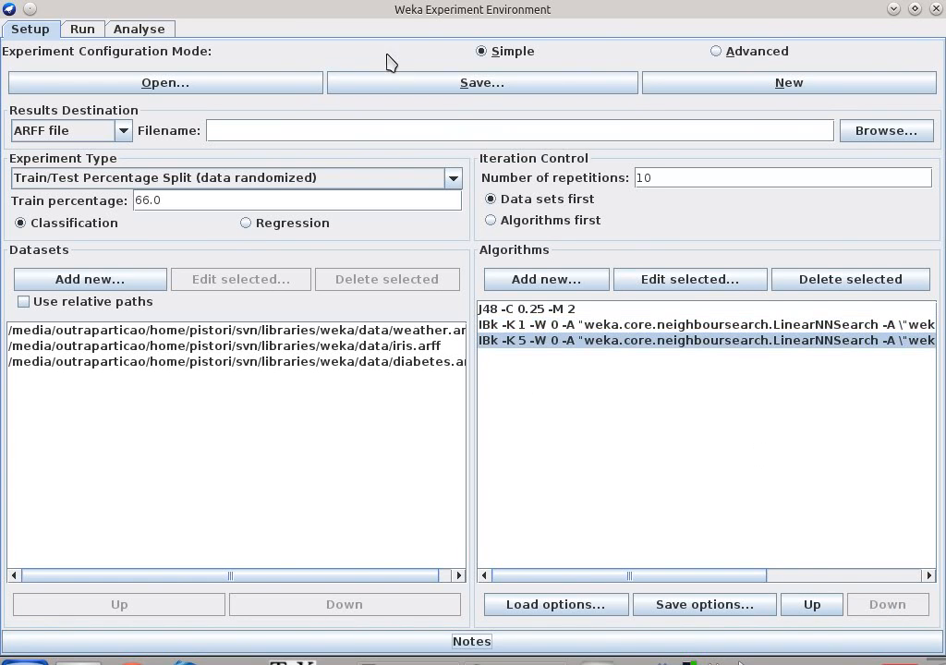
# - Return to the analysis and browse the available comparison fields, keeping Percent_correct
pyautogui.click(129, 34)
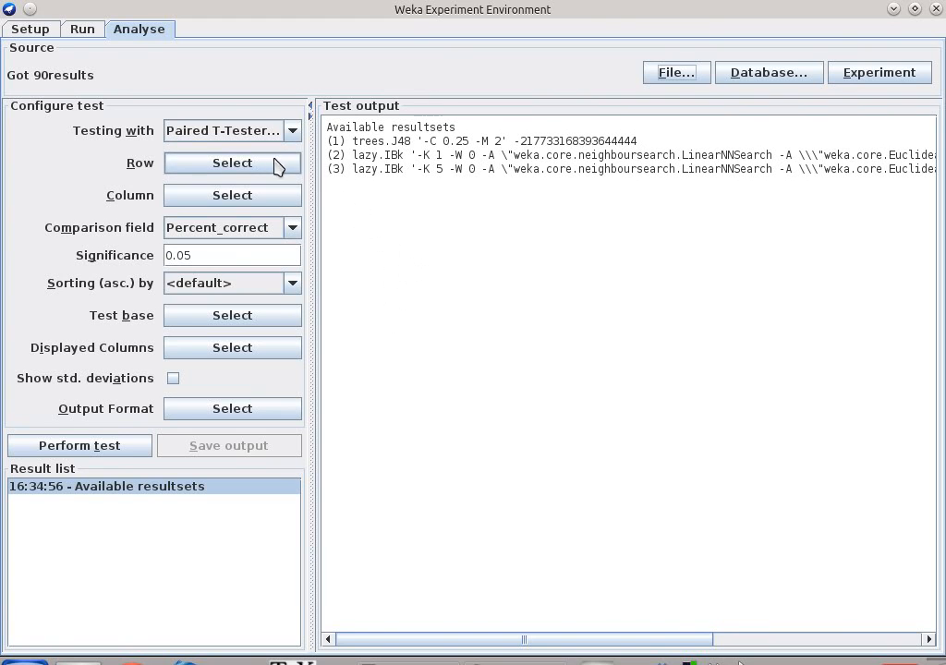
pyautogui.click(293, 233)
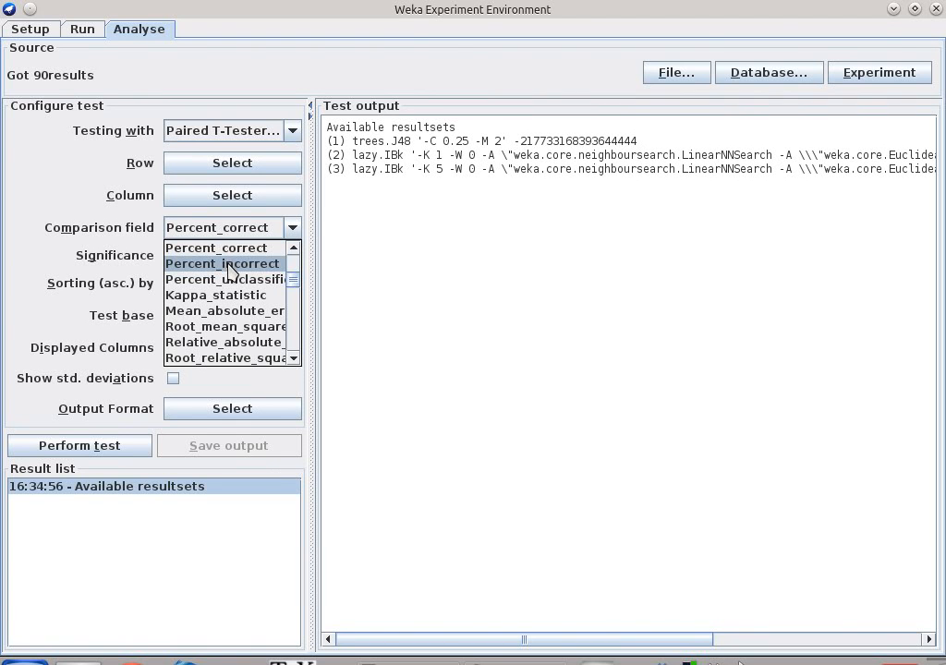
pyautogui.scroll(-3, 231, 274)
pyautogui.scroll(-5, 231, 273)
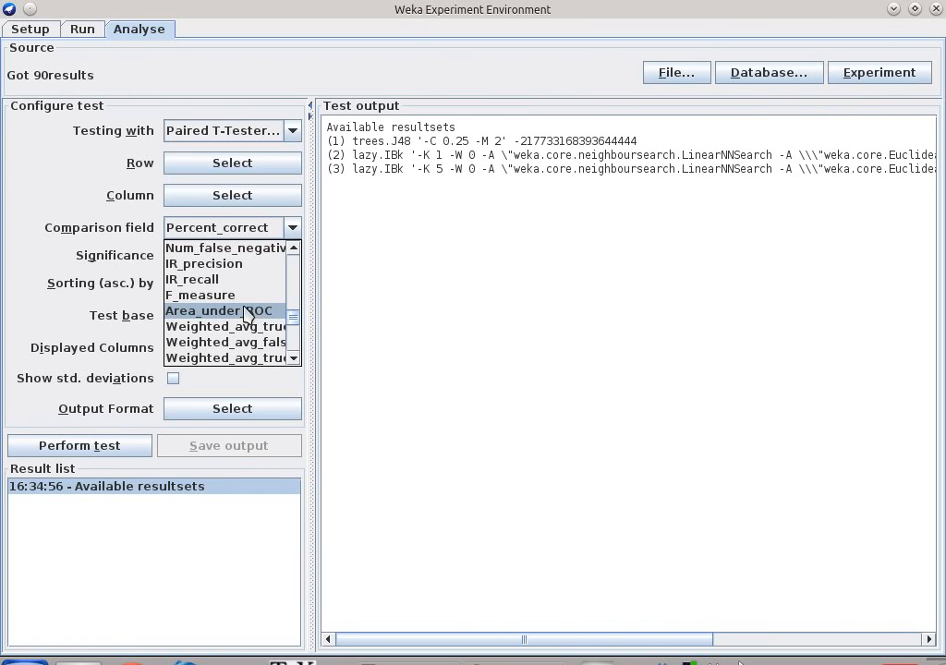
pyautogui.scroll(-6, 248, 312)
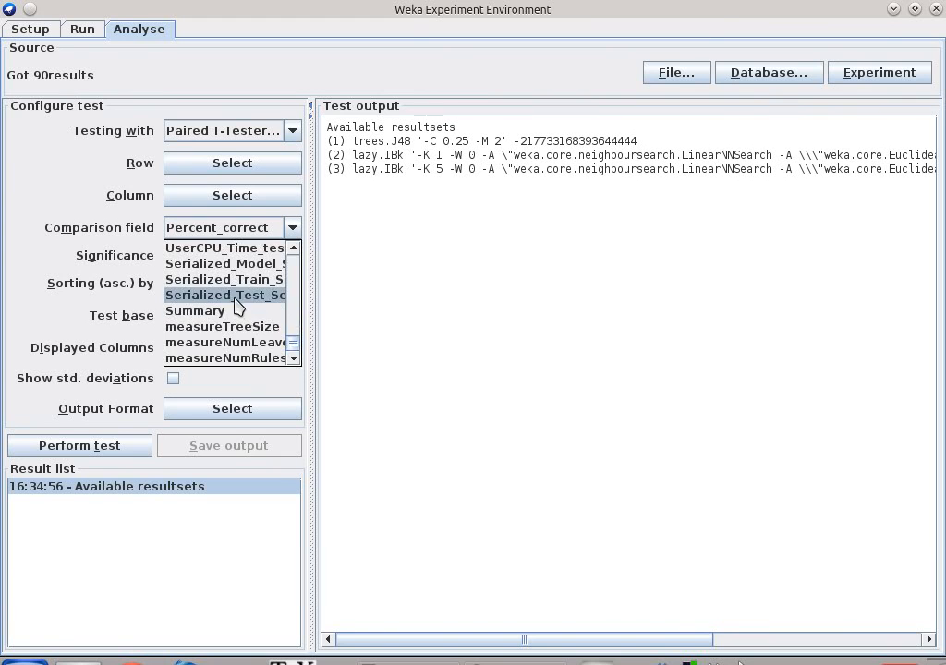
pyautogui.scroll(1, 236, 300)
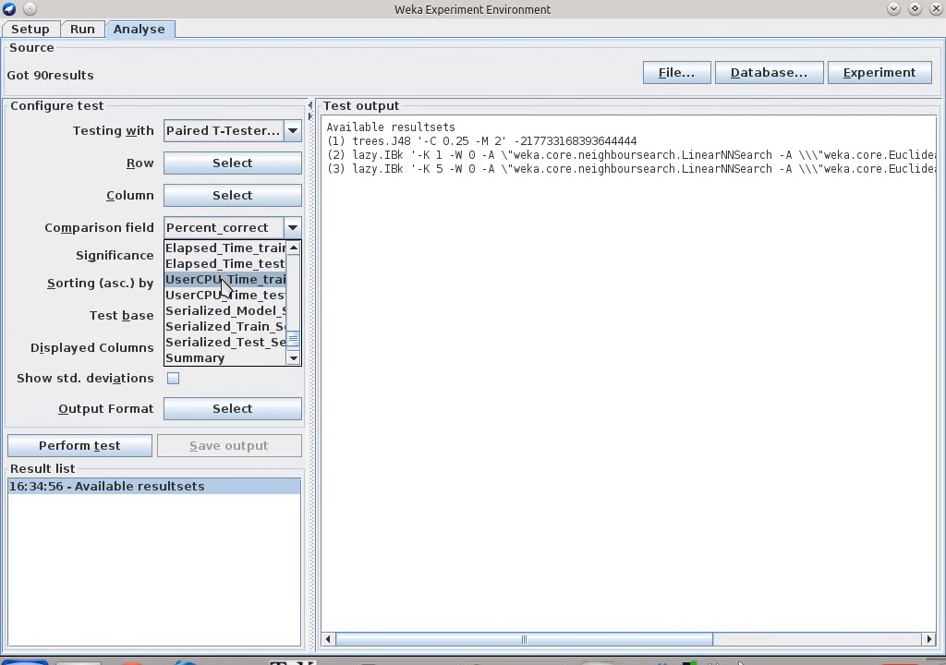
pyautogui.click(229, 234)
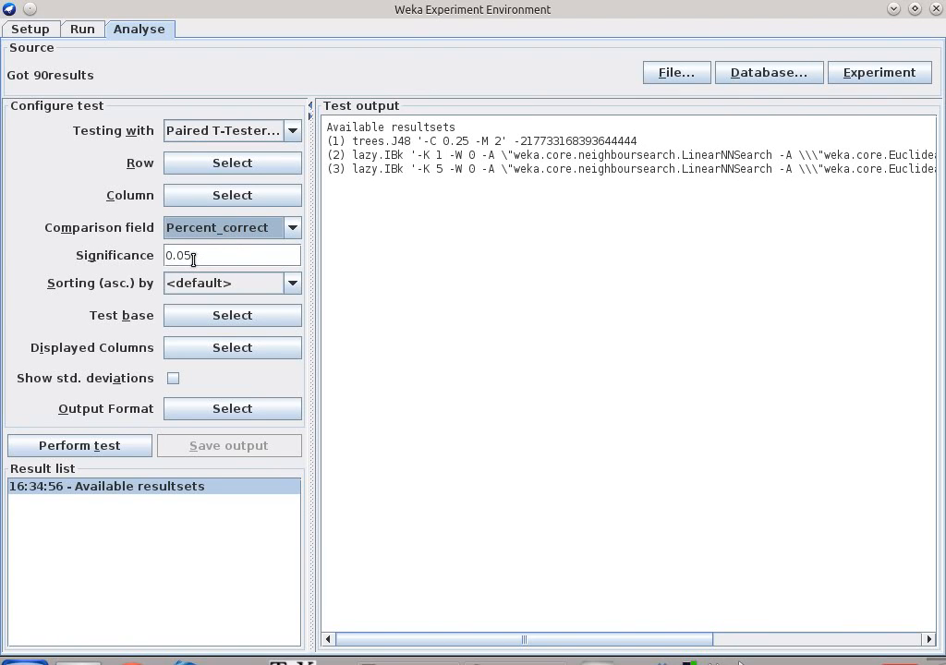
# - Show standard deviations and perform the paired t-test on Percent_correct at 0.05 significance
pyautogui.click(195, 259)
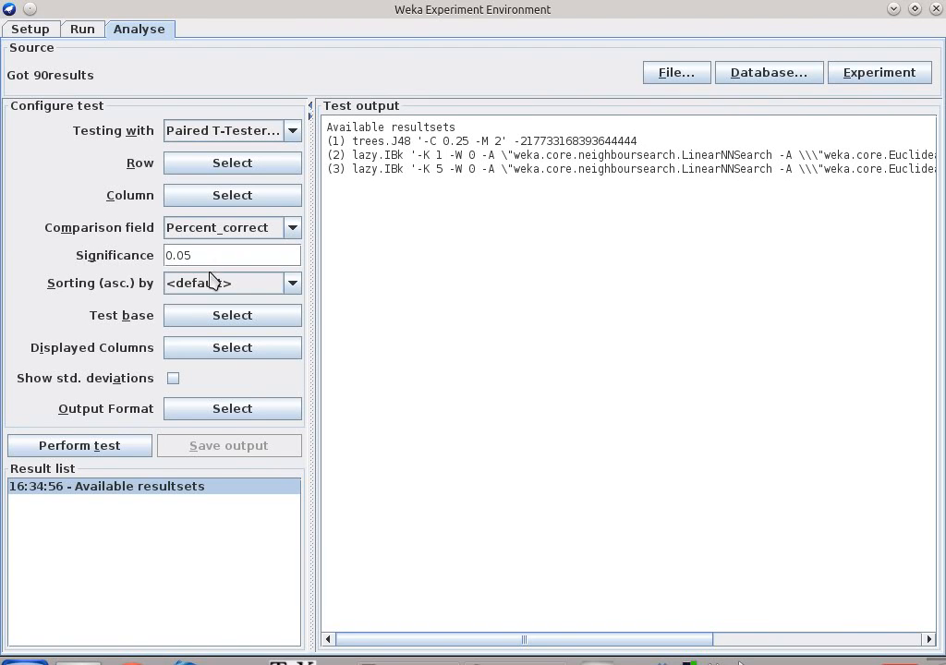
pyautogui.click(172, 380)
pyautogui.click(72, 450)
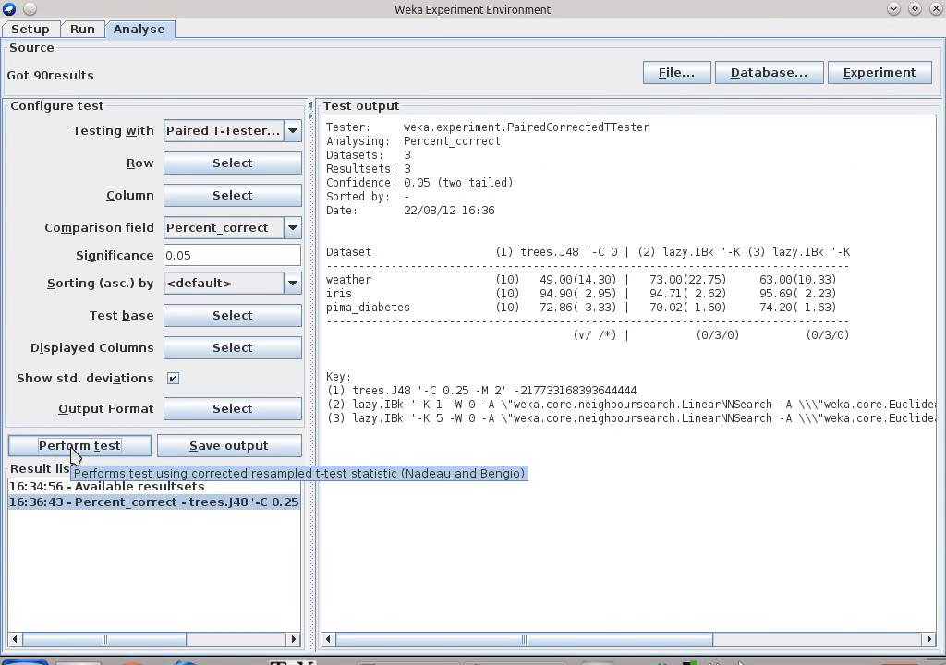
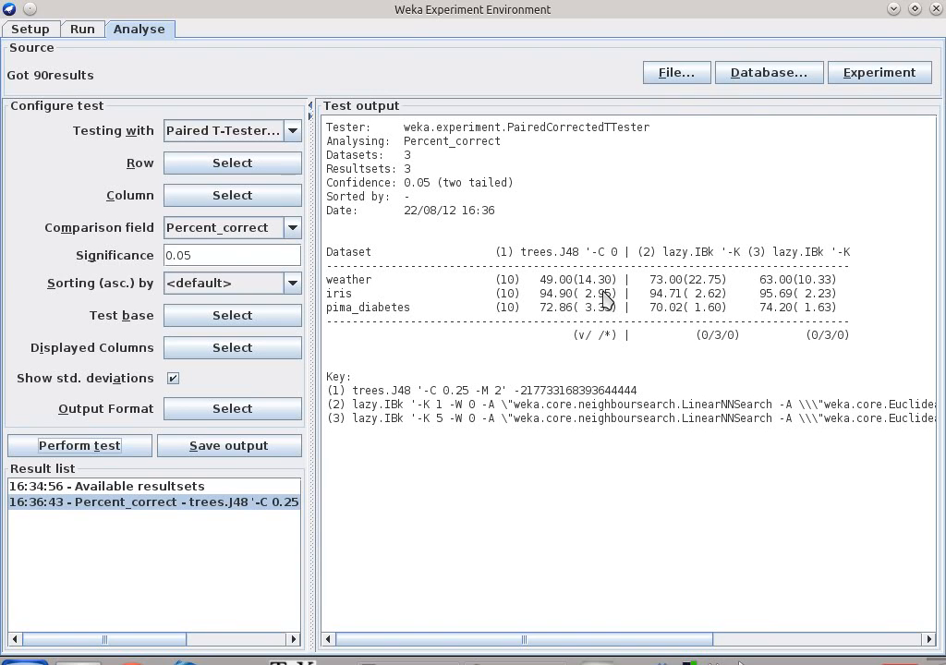
# - Set the significance to 0.50 and perform the test again
pyautogui.click(199, 256)
pyautogui.doubleClick(200, 256)
pyautogui.click(200, 256)
pyautogui.click(93, 447)
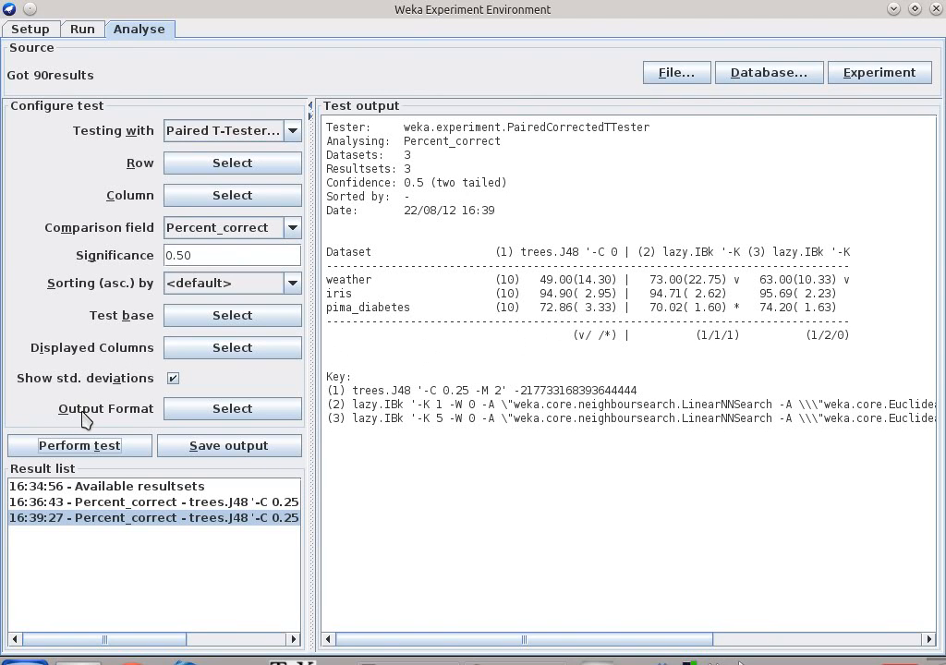
# - Examine the available output formats for the test results and leave the format settings without applying anything
pyautogui.click(222, 409)
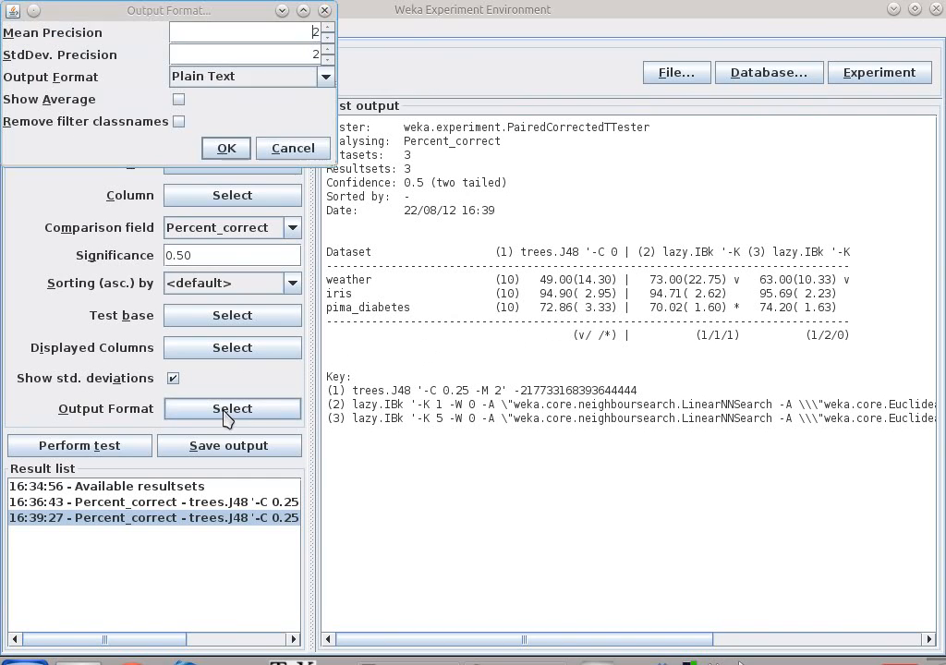
pyautogui.click(326, 77)
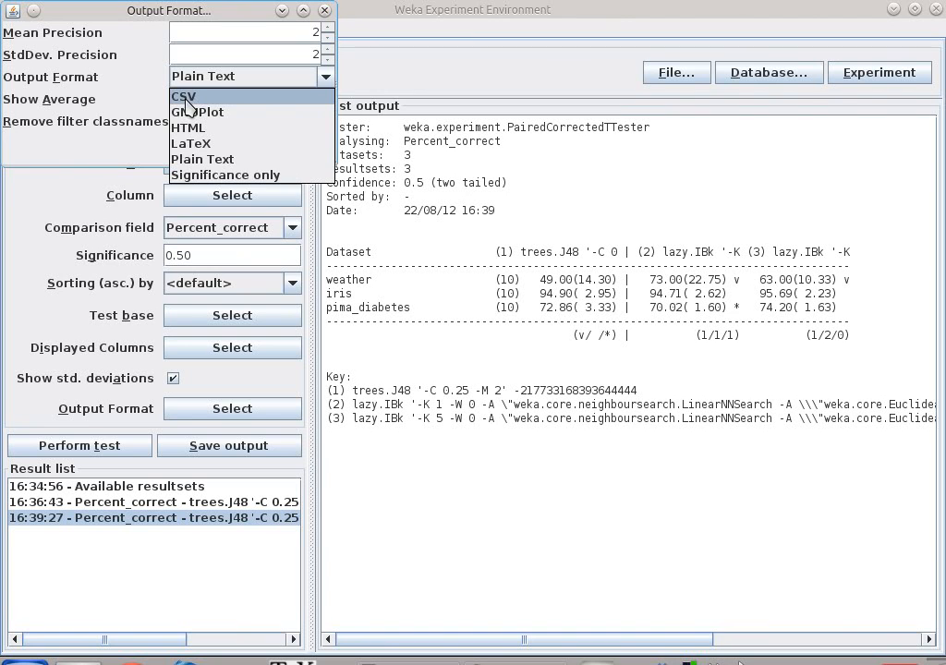
pyautogui.click(523, 309)
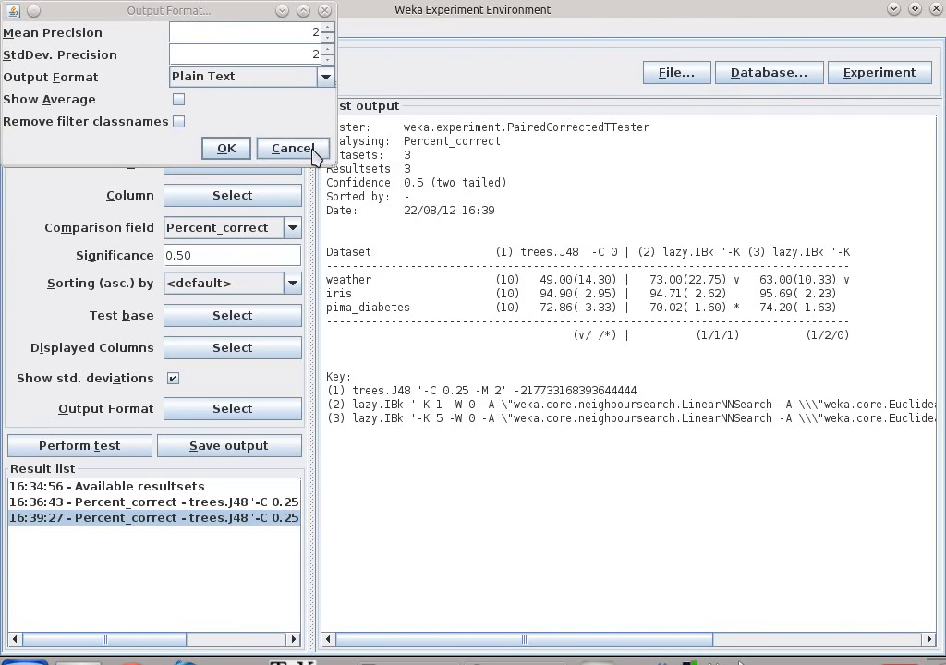
pyautogui.click(284, 148)
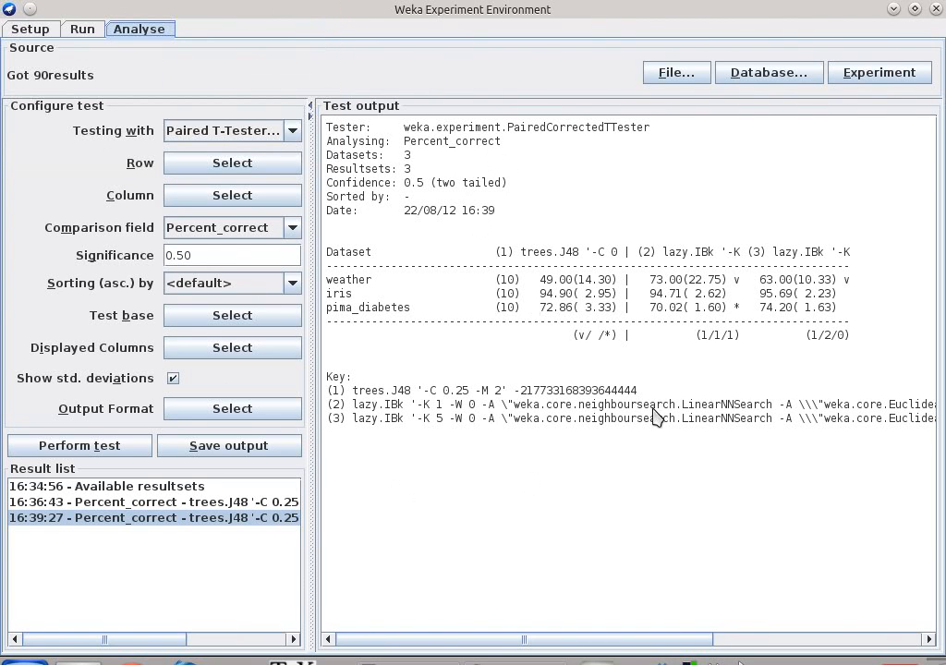